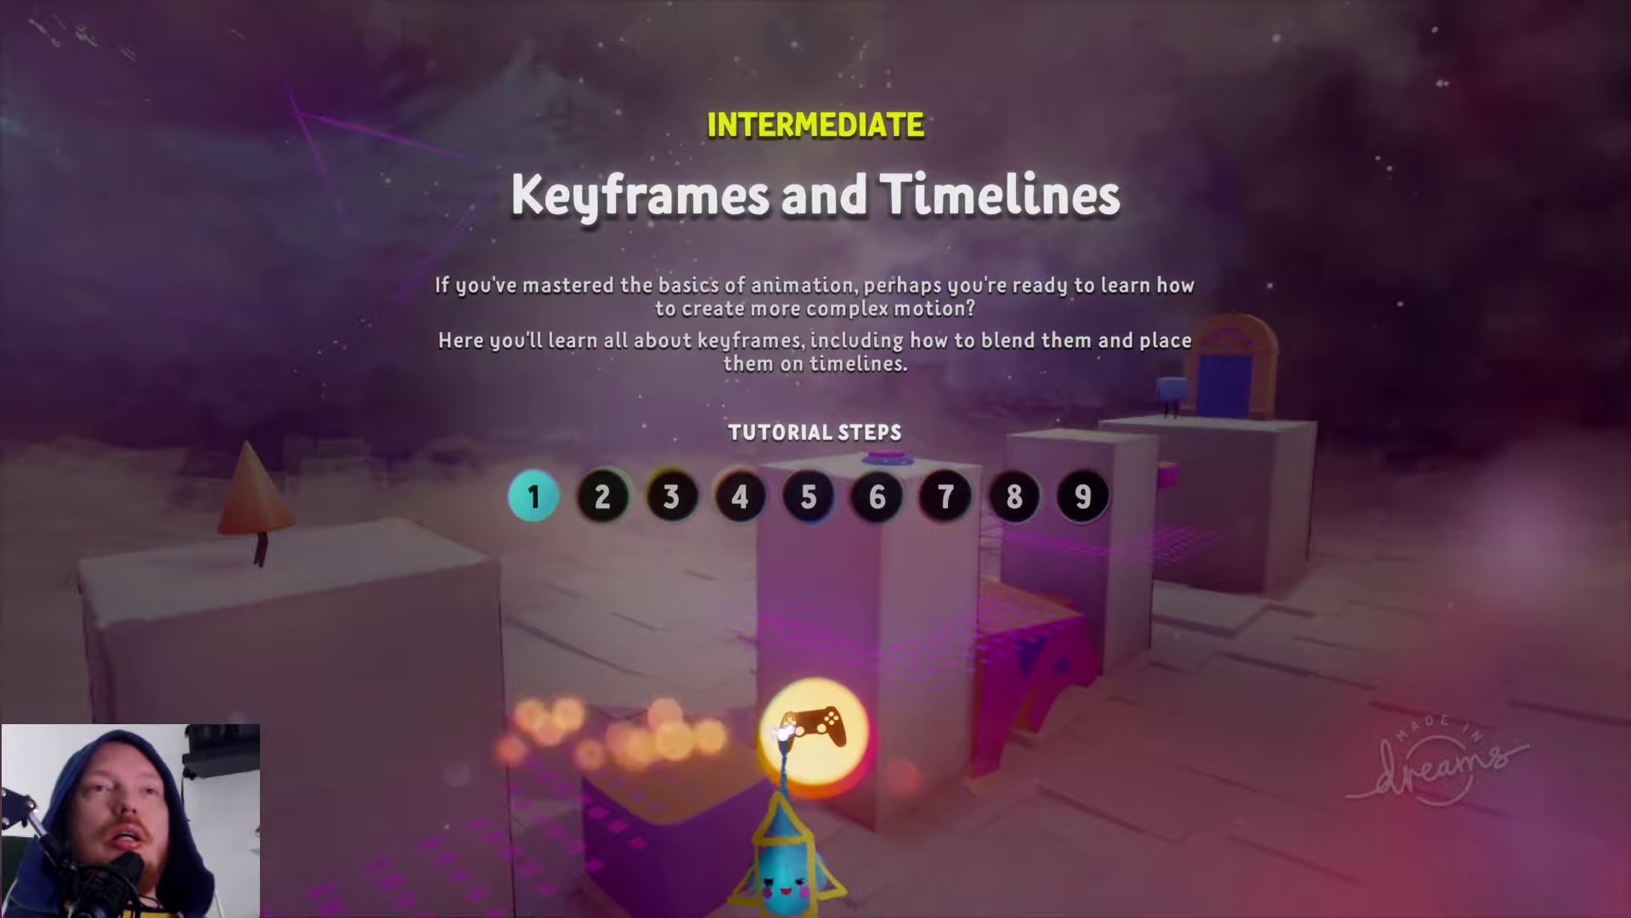
Step: Start the Keyframes and Timelines tutorial at its first step and look over the pillar scene
left_click(786, 733)
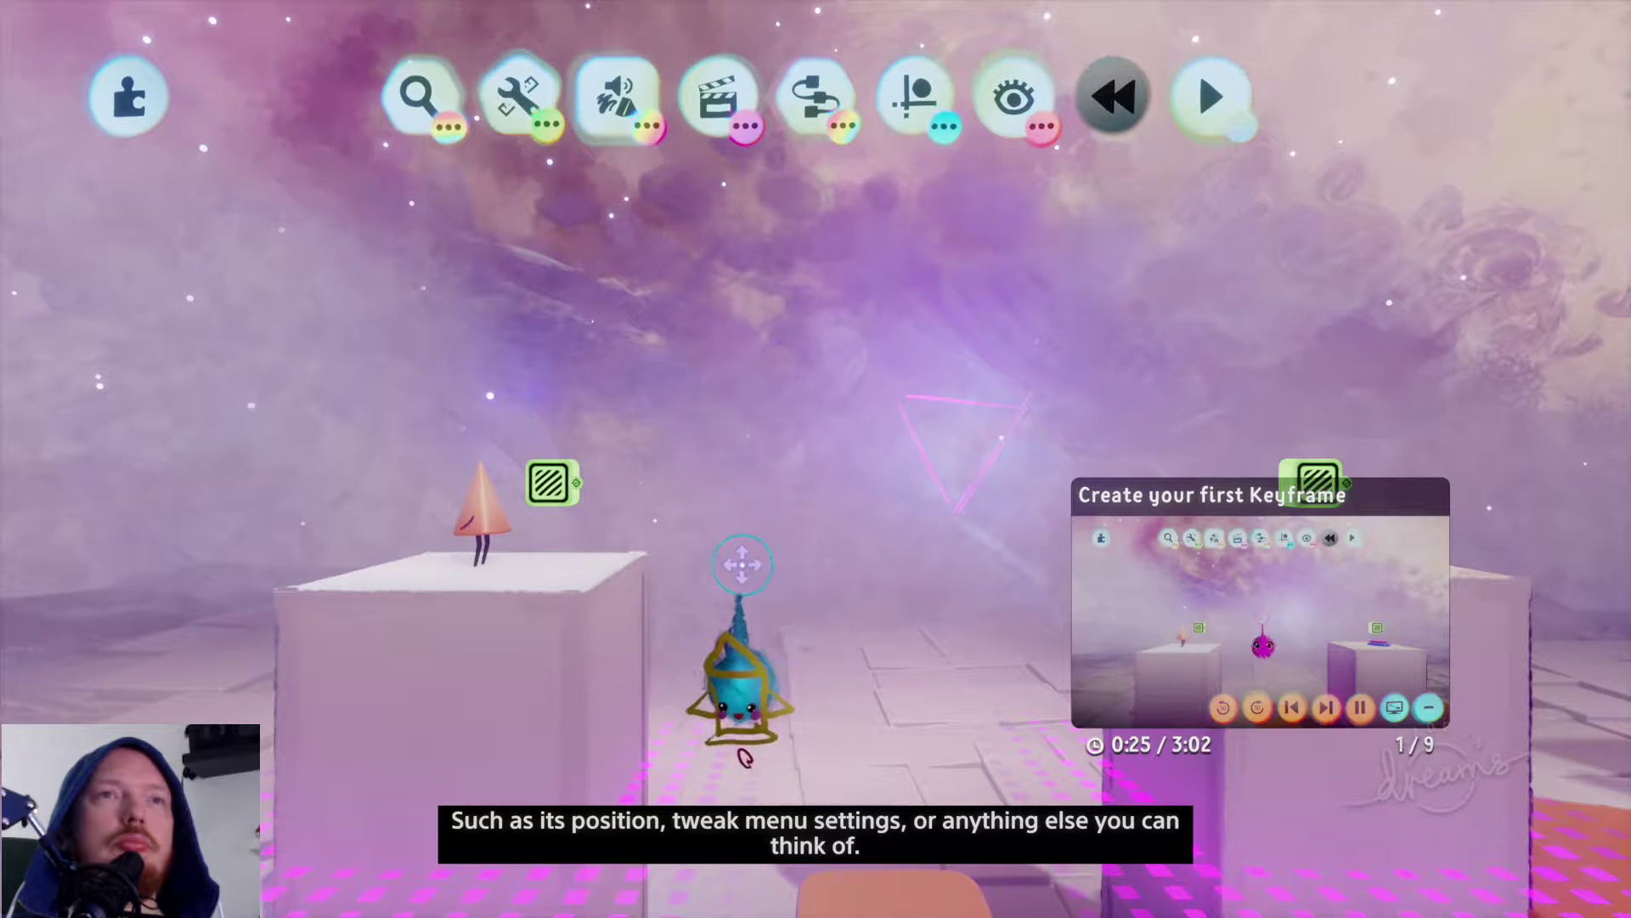
mouse_move(1107, 701)
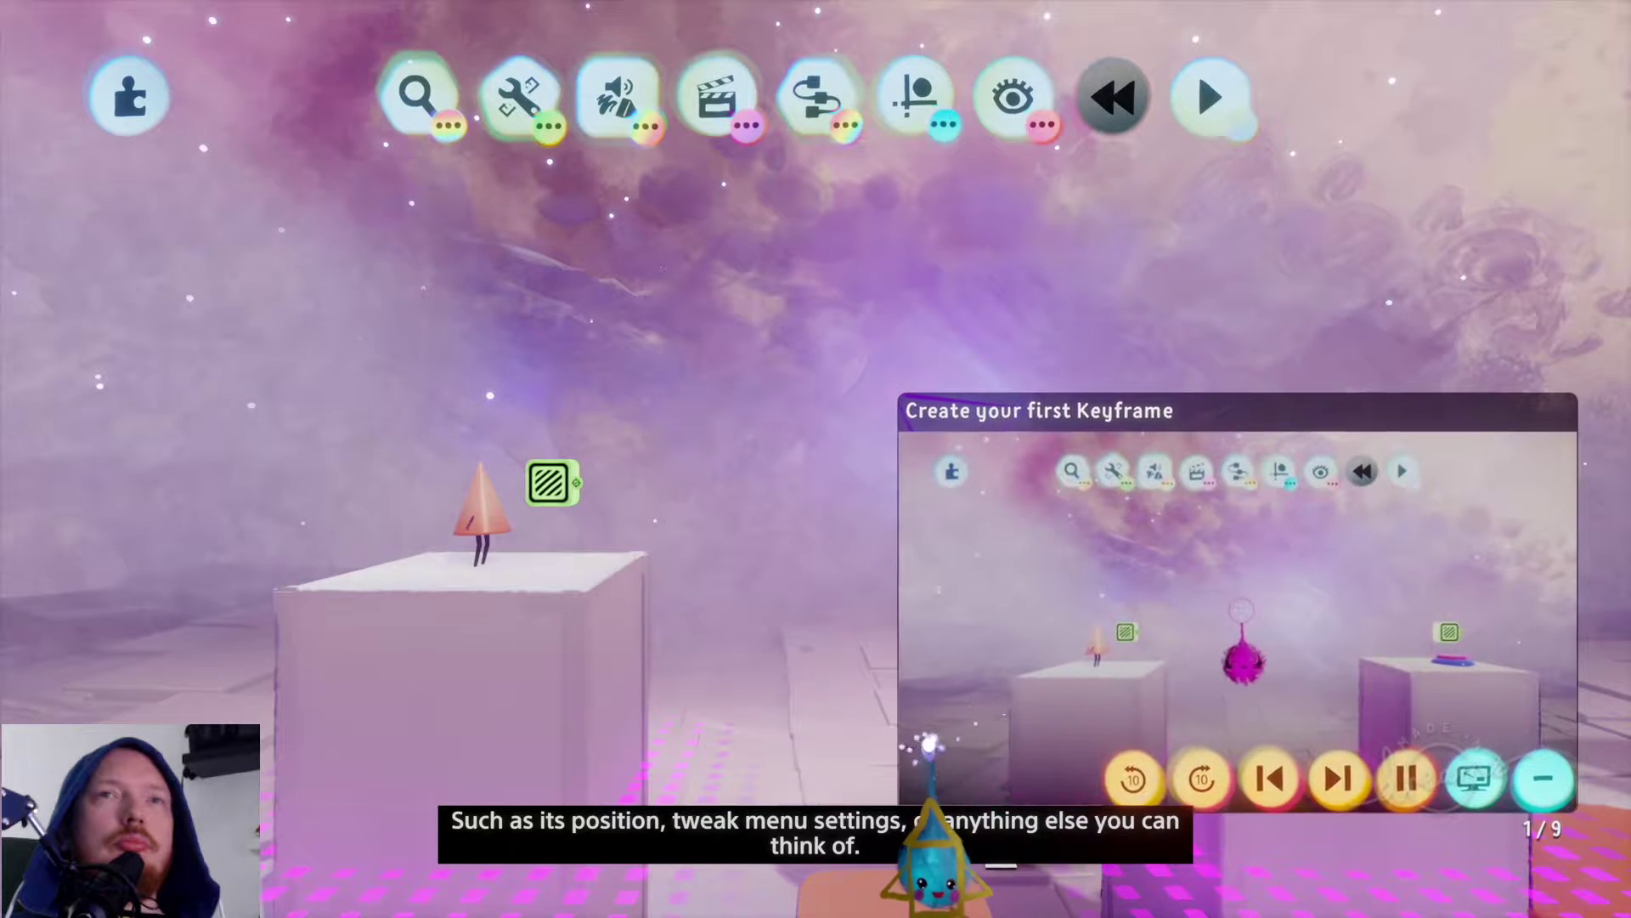
left_click_drag(900, 765, 707, 652)
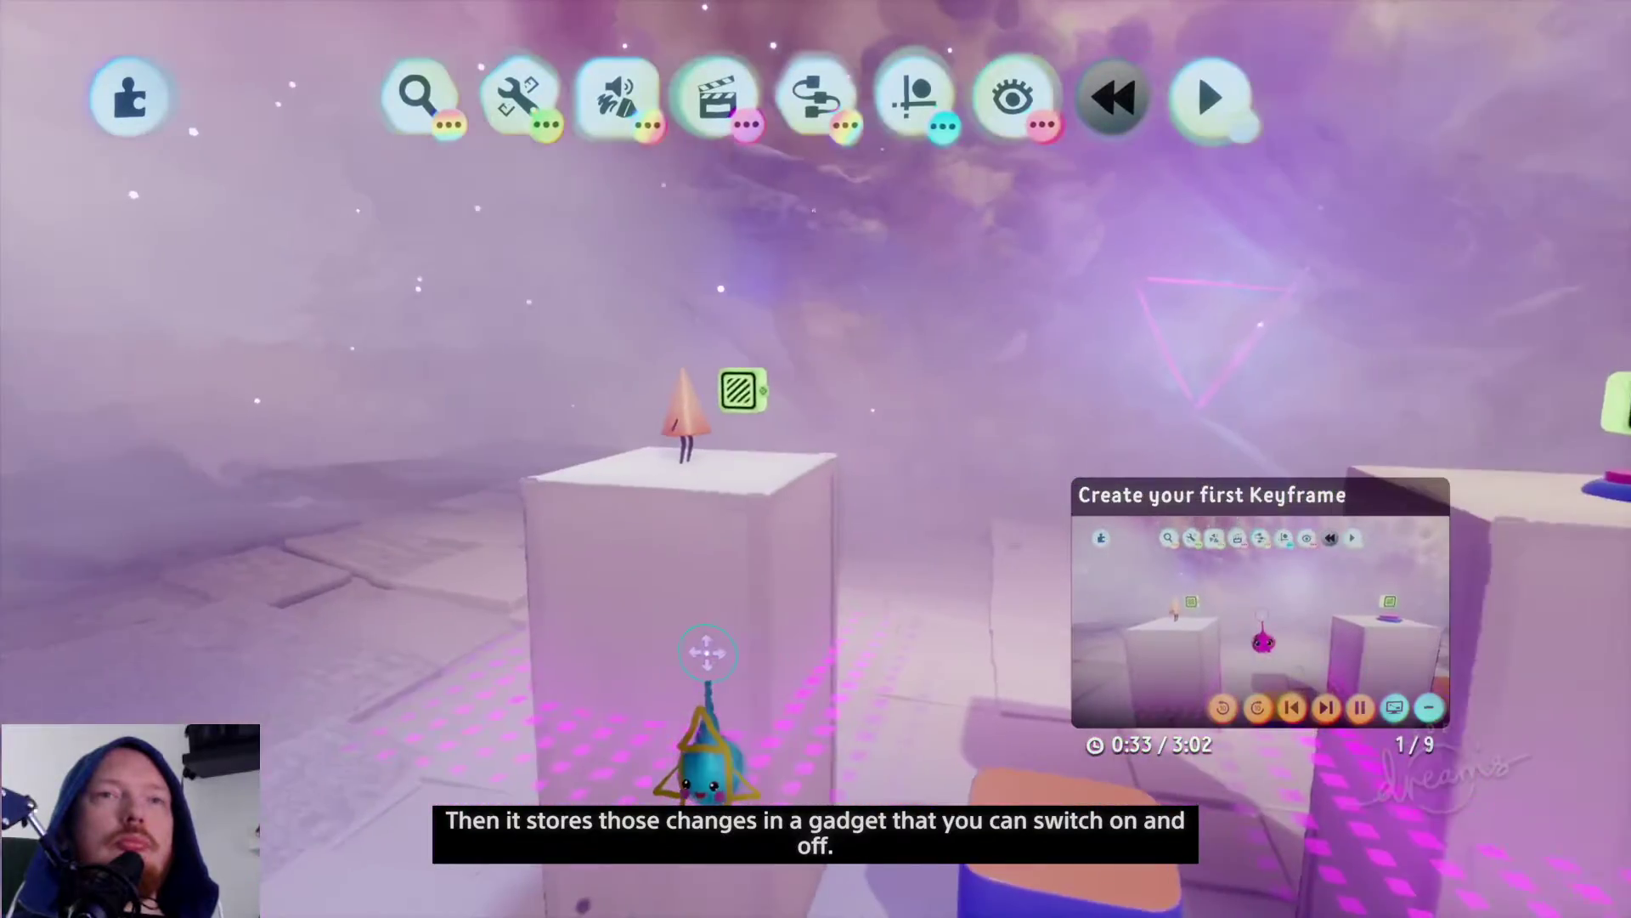
mouse_move(707, 652)
left_mouse_down()
mouse_move(688, 657)
mouse_move(707, 652)
left_mouse_up()
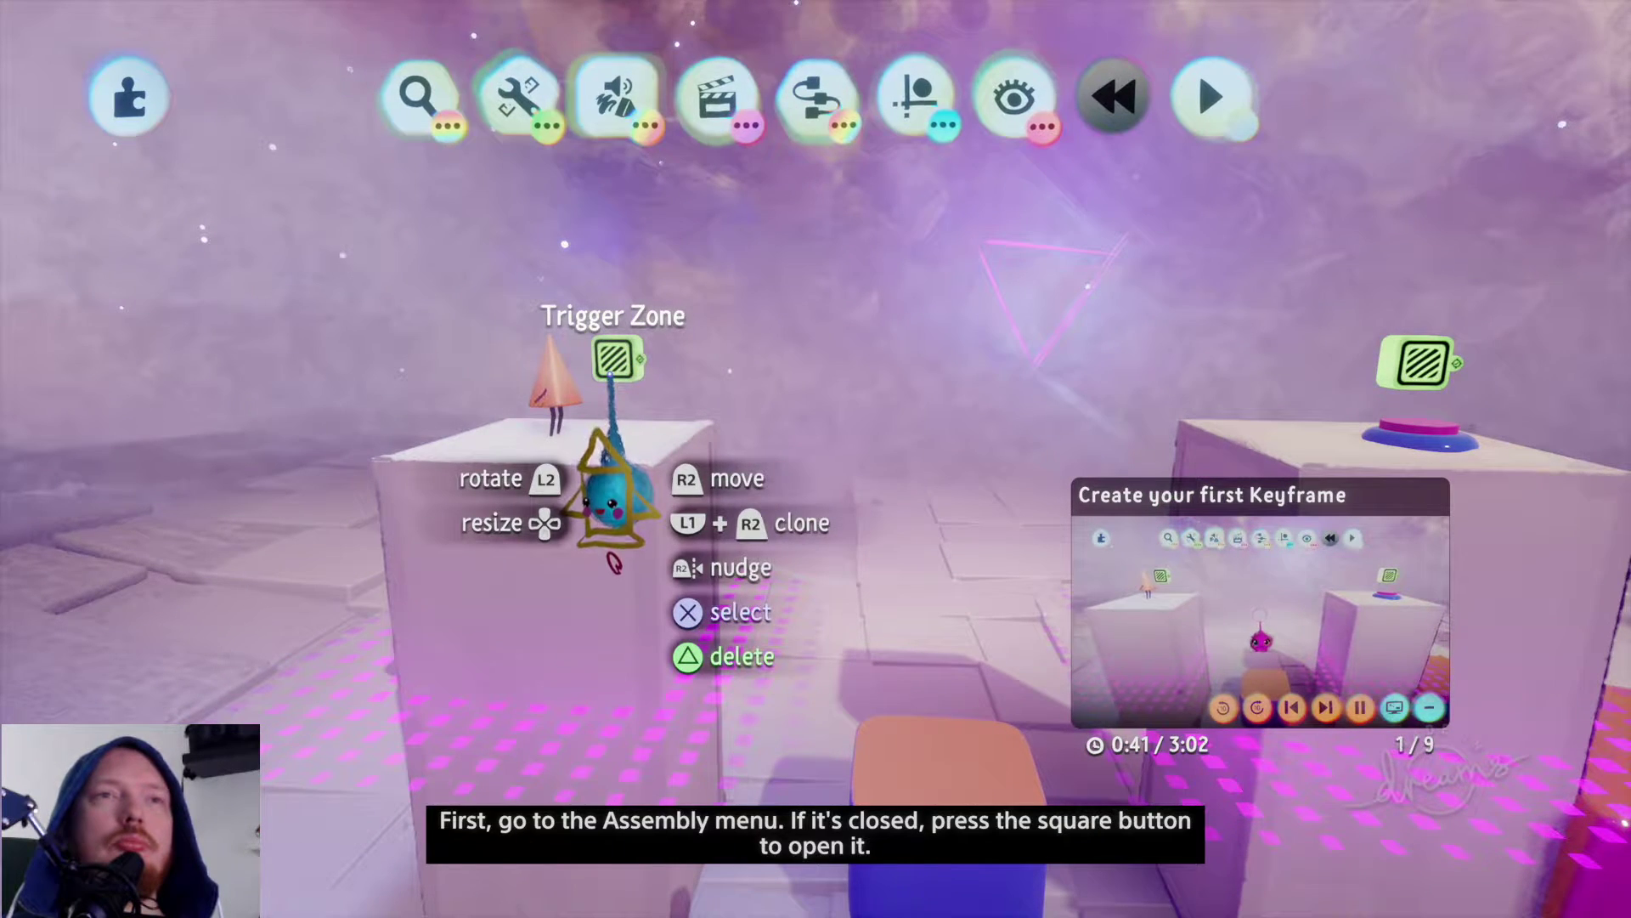
Step: Pick the Keyframe gadget from the animation tools and stamp it in the scene above the first gap
left_click_drag(612, 489, 825, 324)
left_click_drag(826, 469, 981, 290)
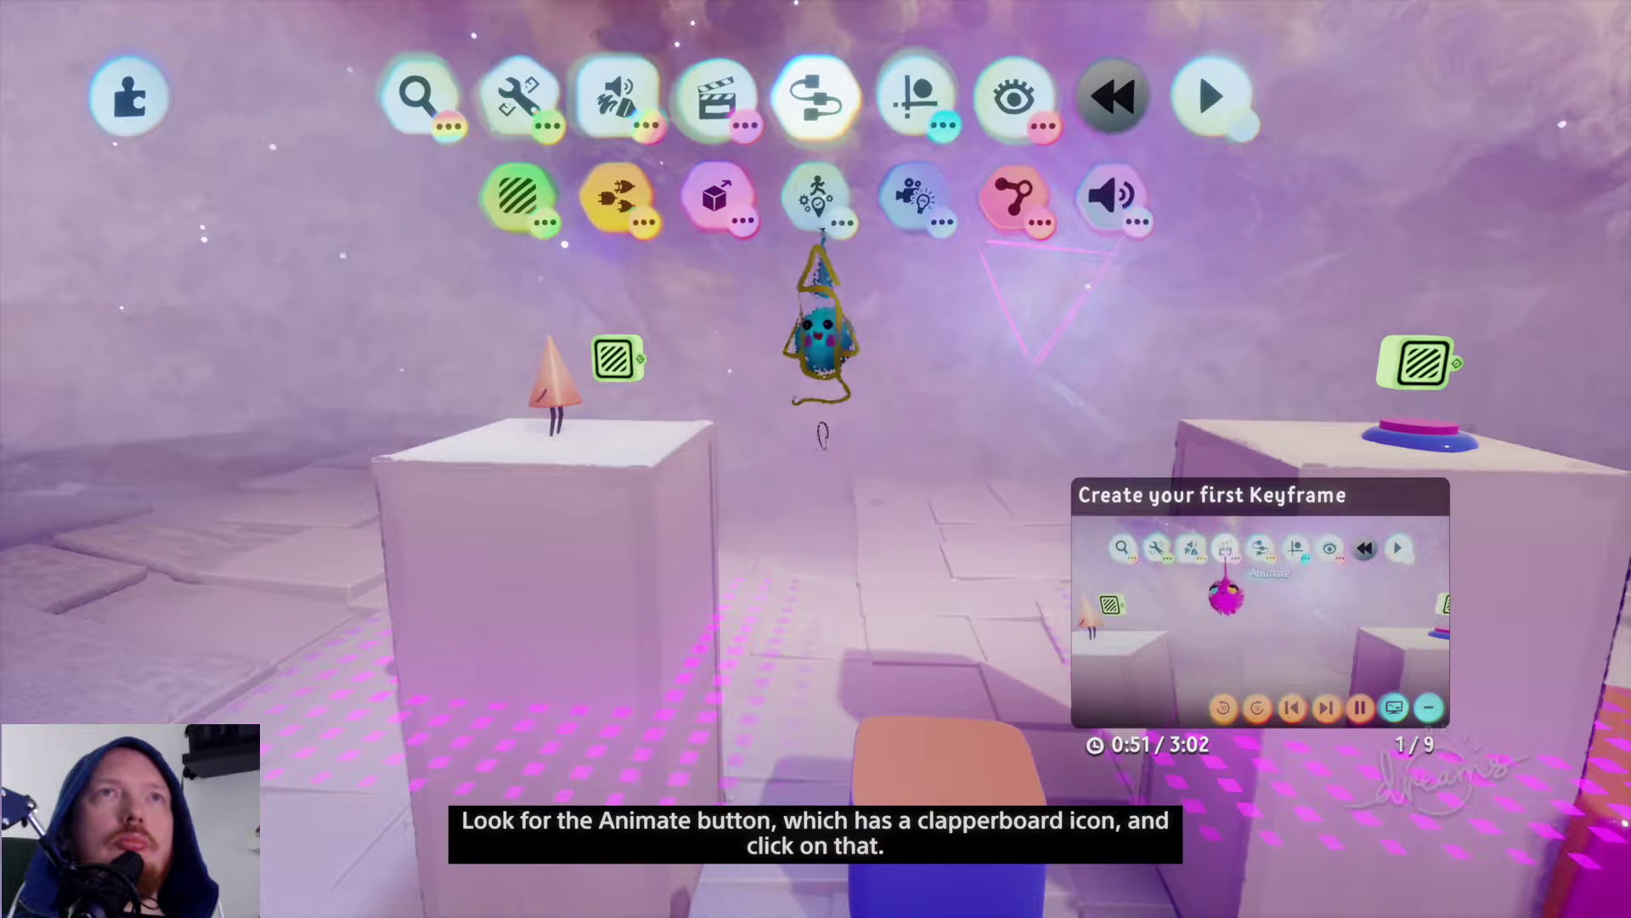
left_click_drag(820, 234, 764, 127)
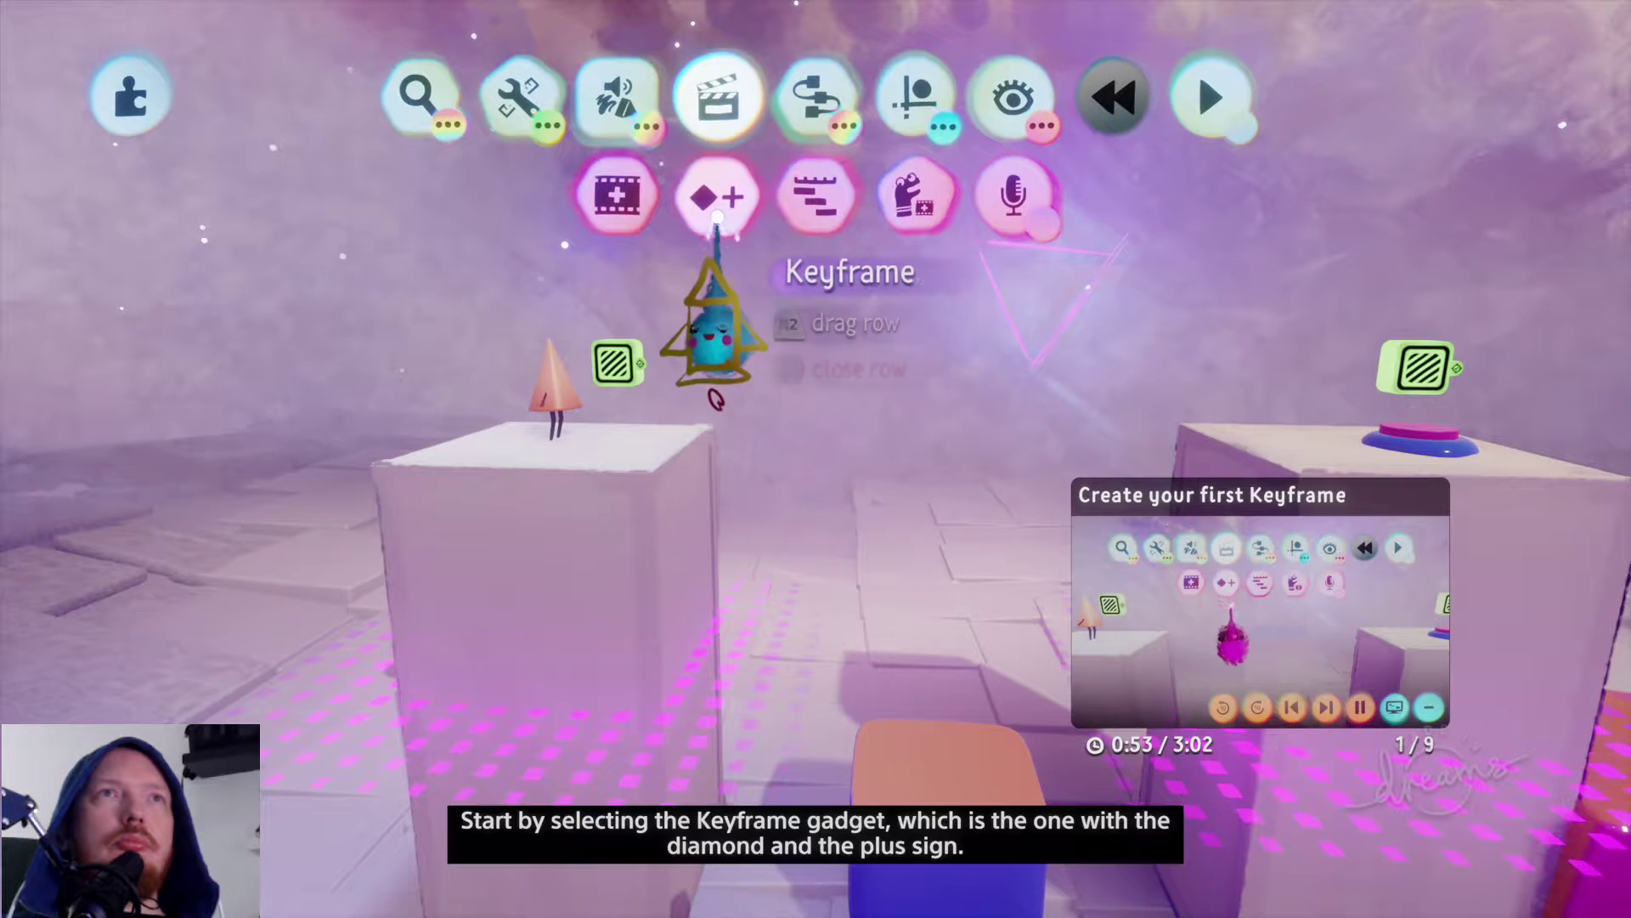
left_click(717, 204)
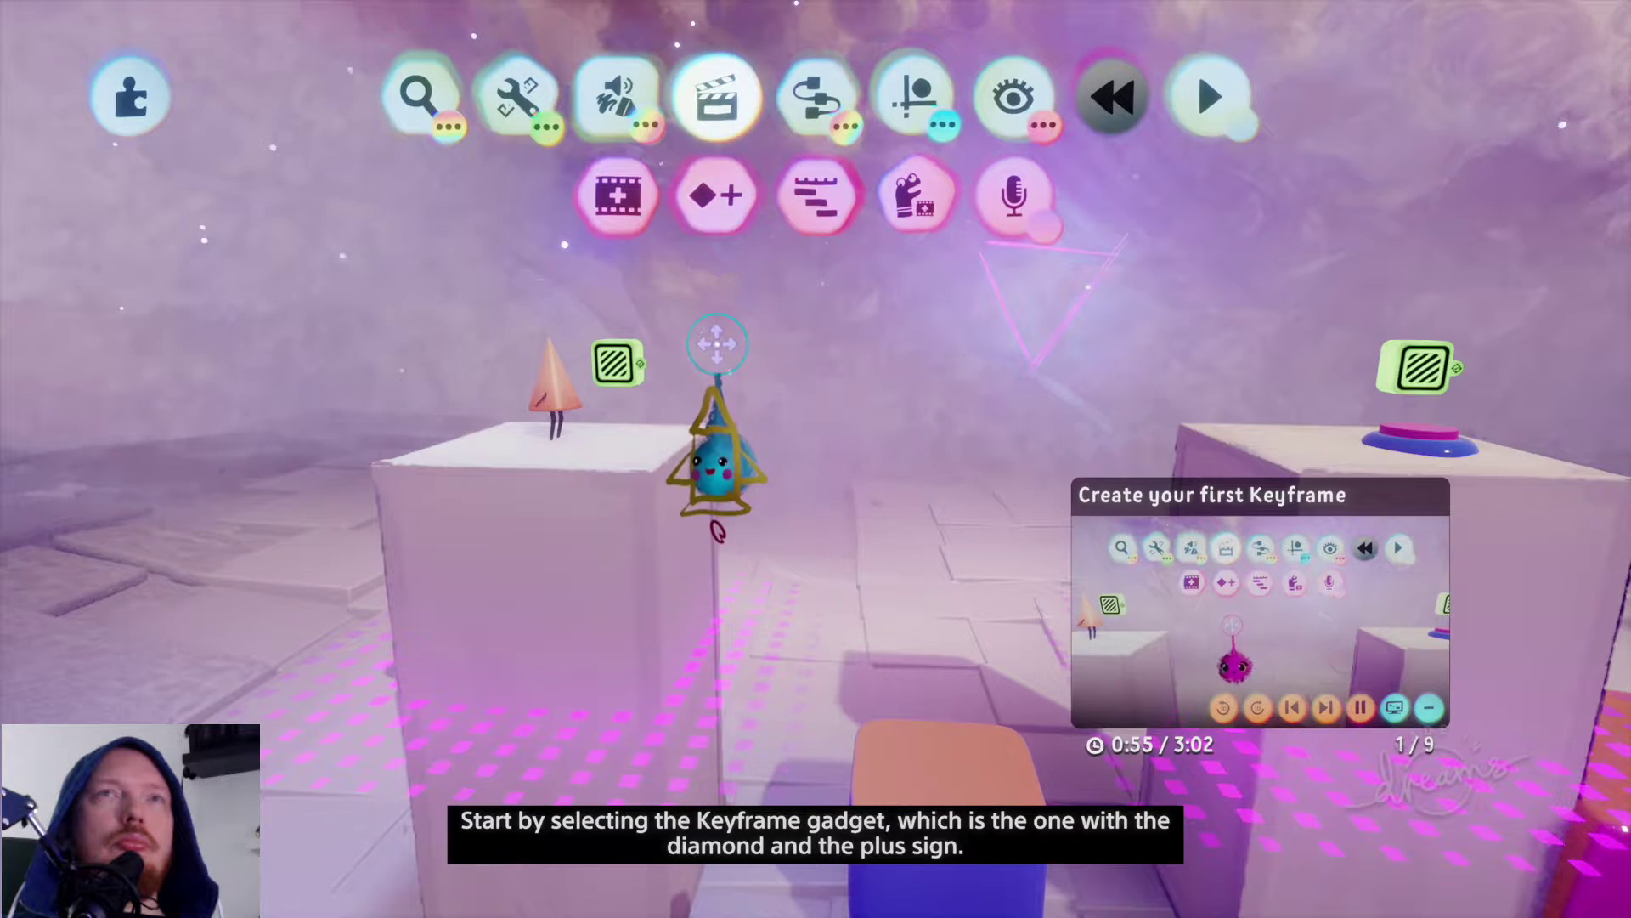
left_click(720, 401)
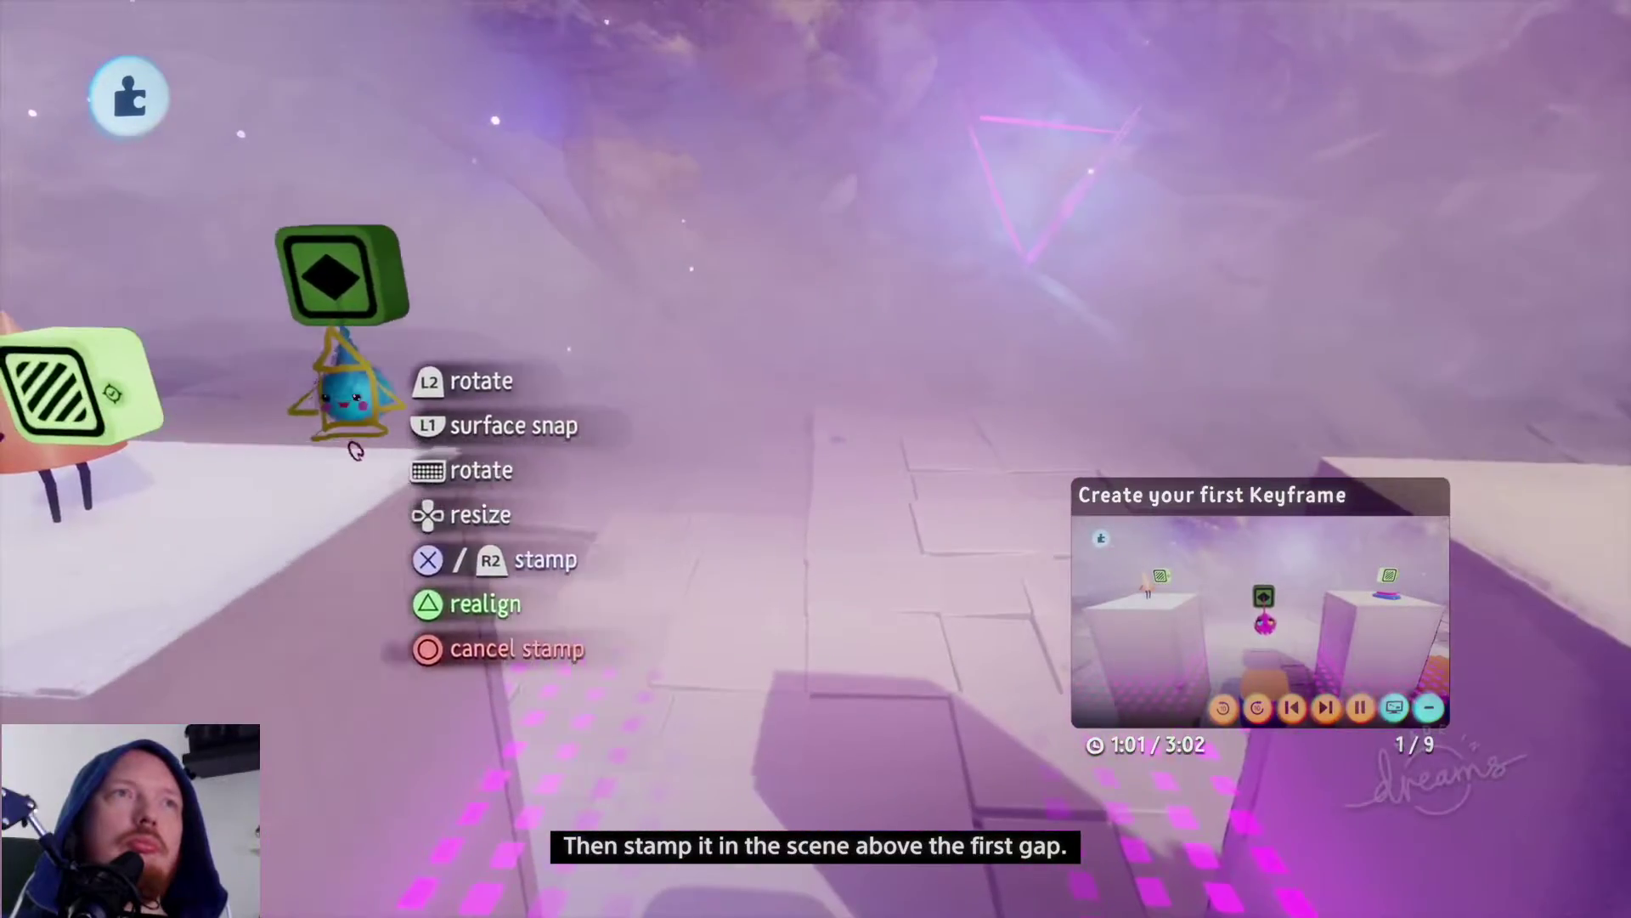
left_click(487, 59)
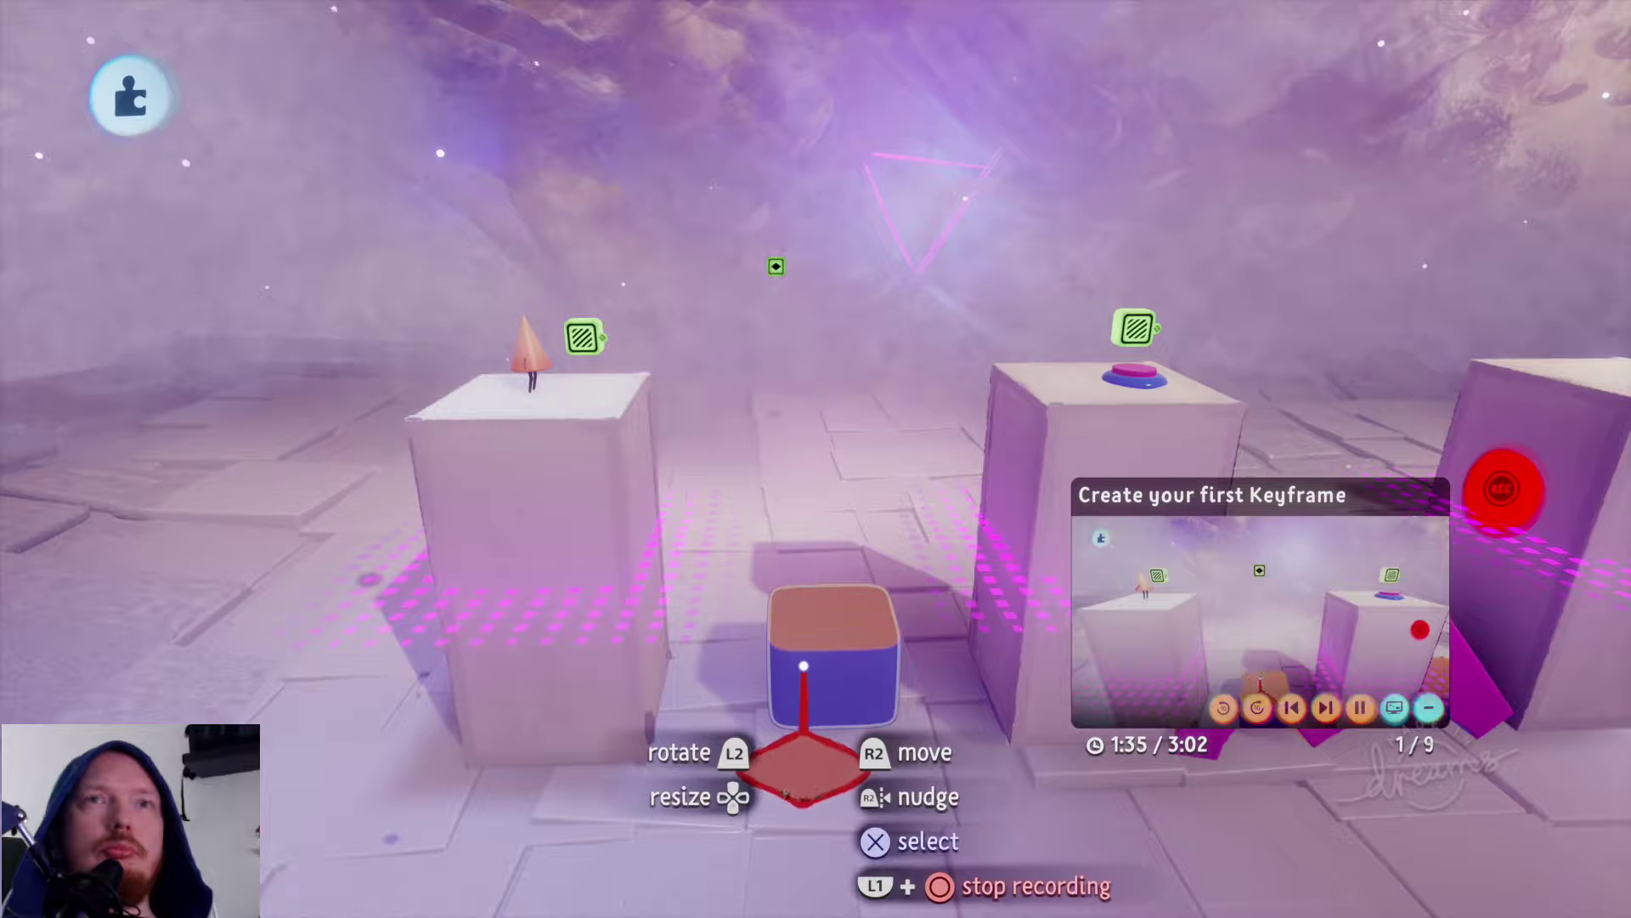
Step: Raise the orange-and-blue block level with the tops of the first two pillars, and stop the Keyframe recording
left_click_drag(804, 665, 790, 440)
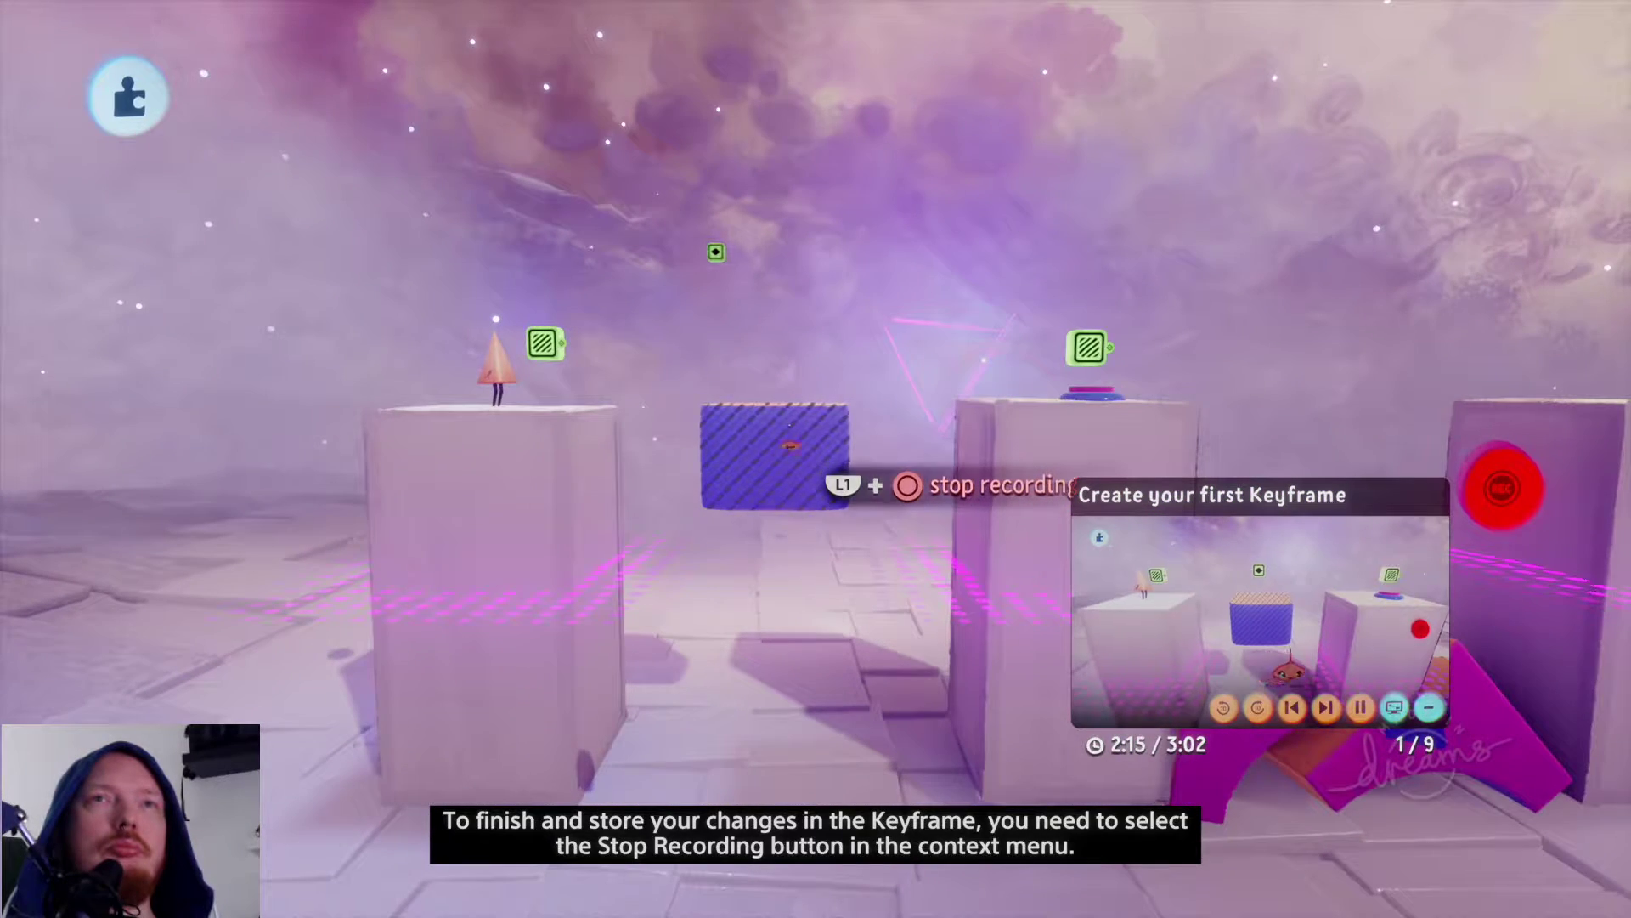
mouse_move(812, 424)
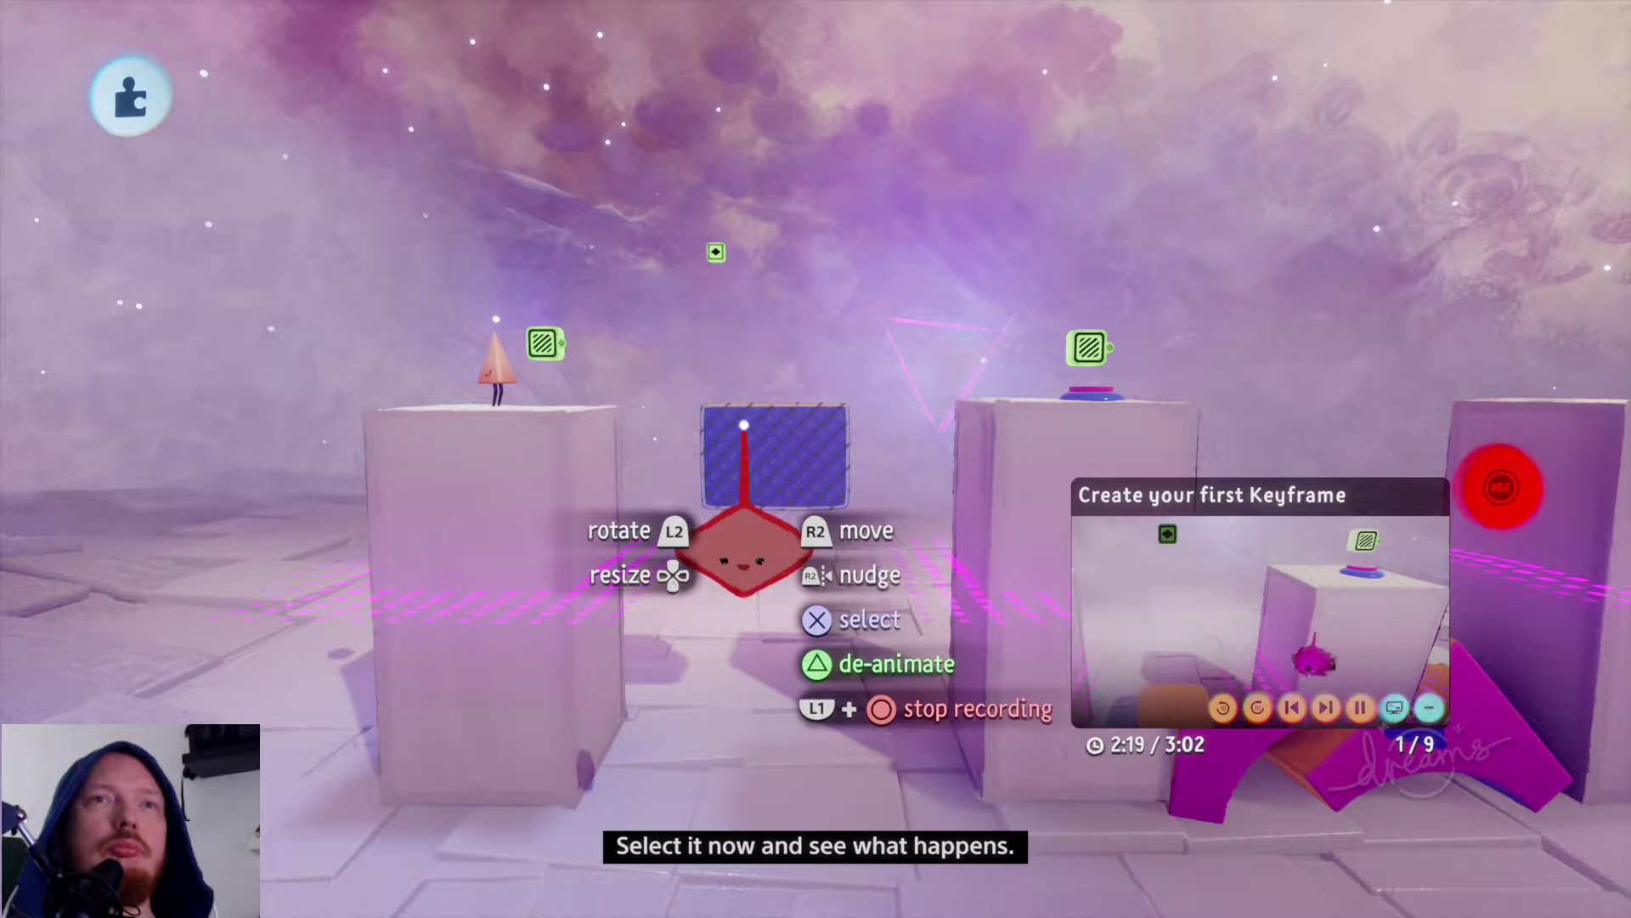
left_click(744, 424)
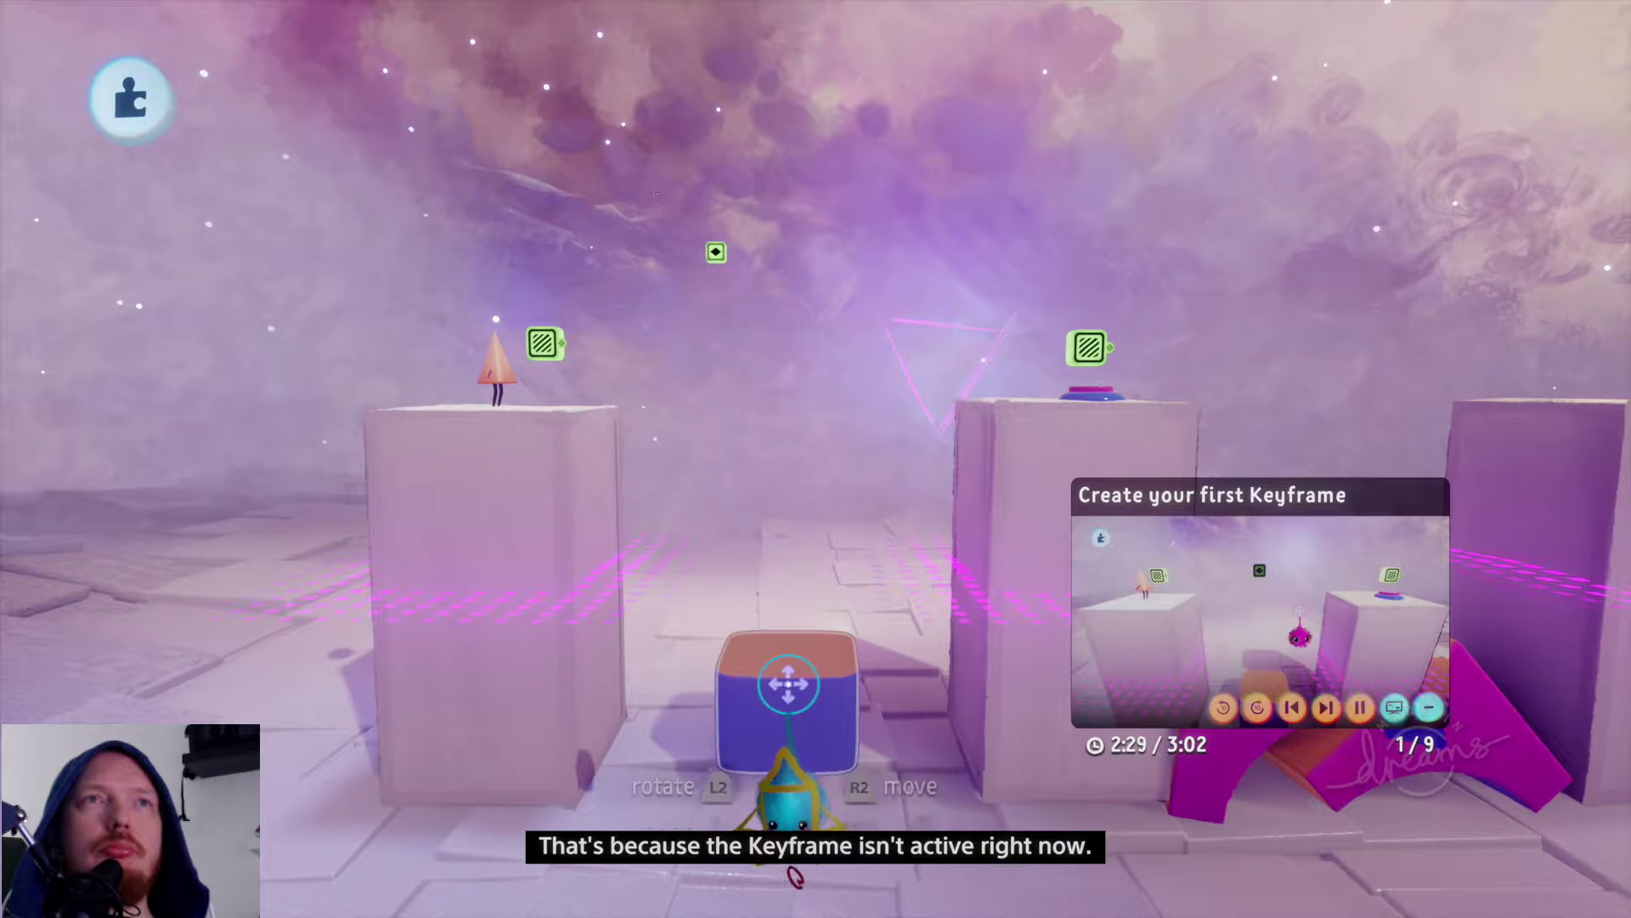
Step: Deselect the block and select the Keyframe gadget to preview the block's recorded position
mouse_move(788, 684)
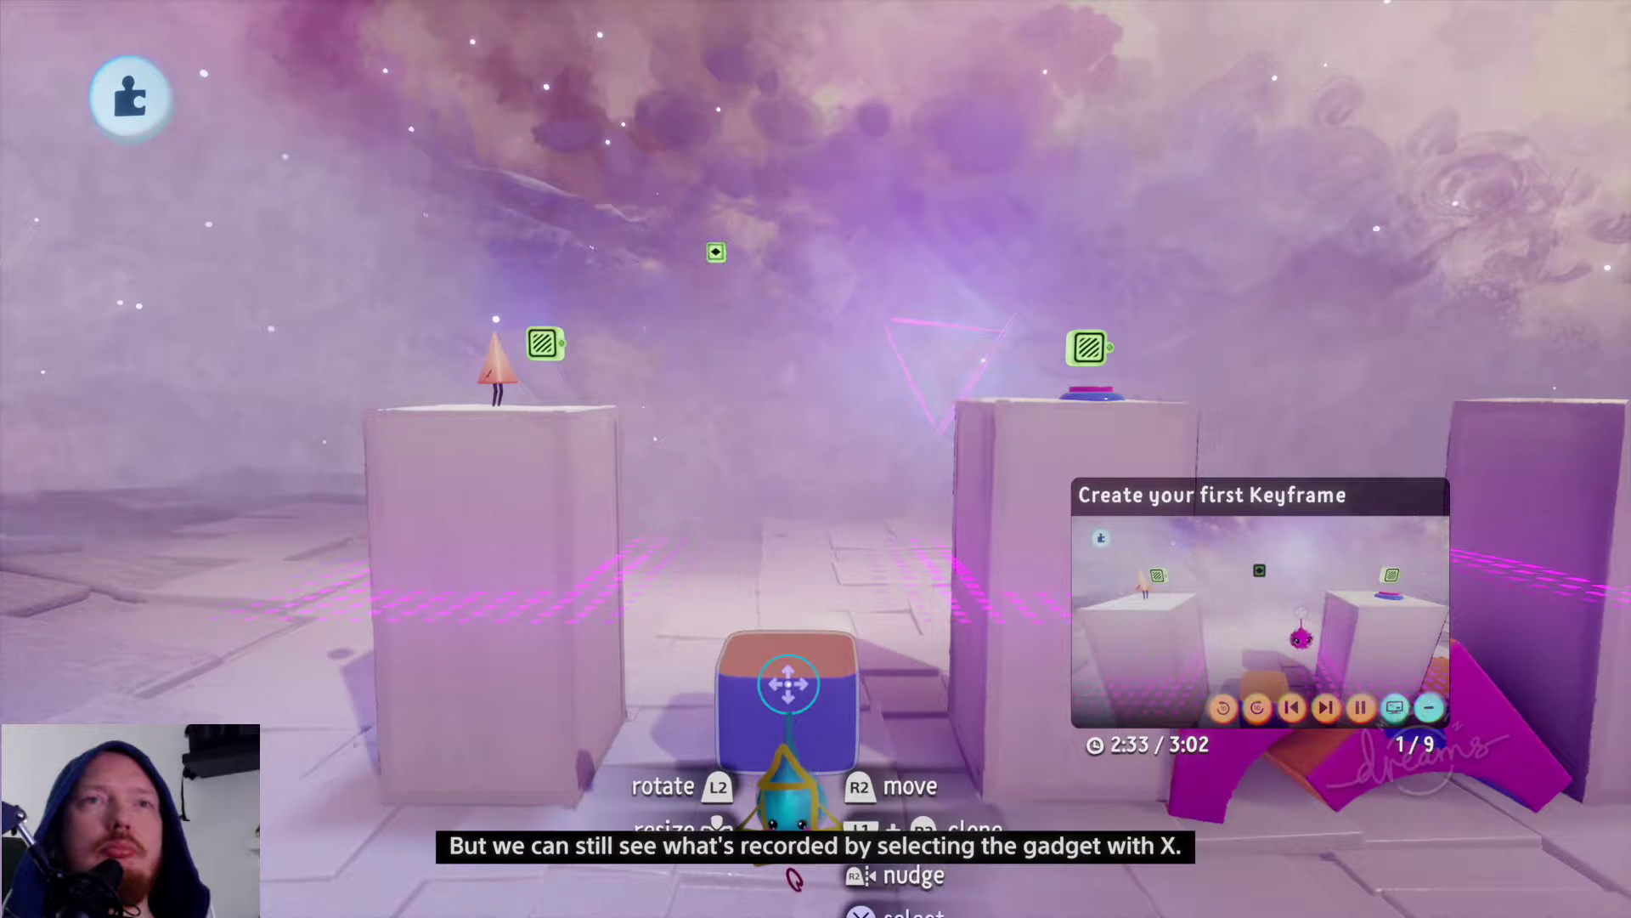
left_click(788, 684)
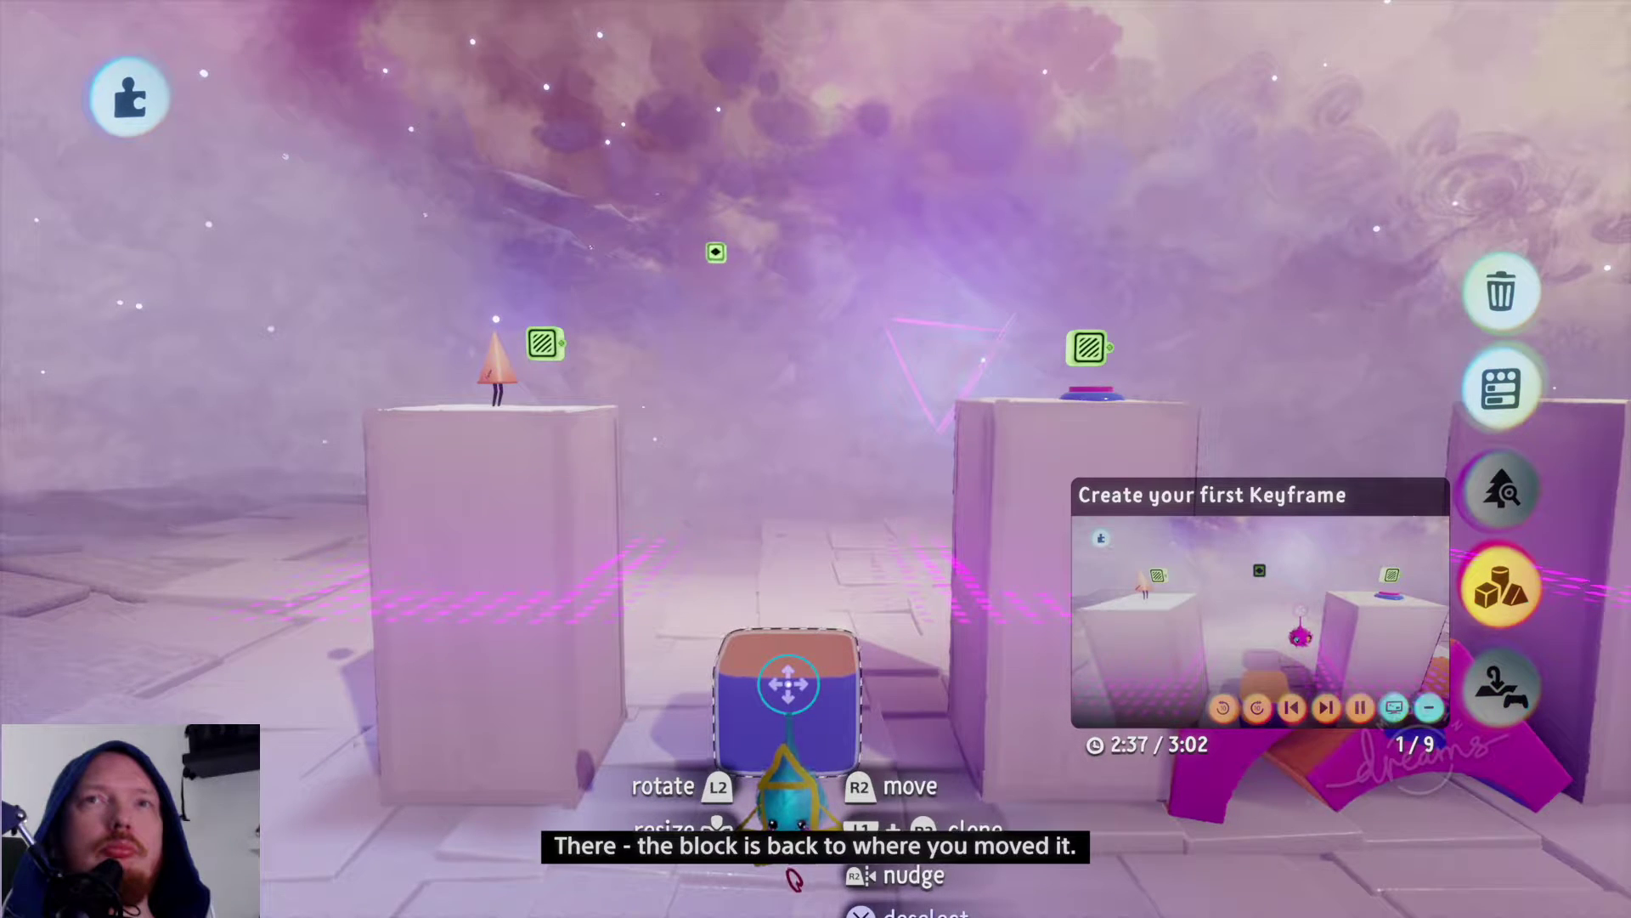
left_click(788, 684)
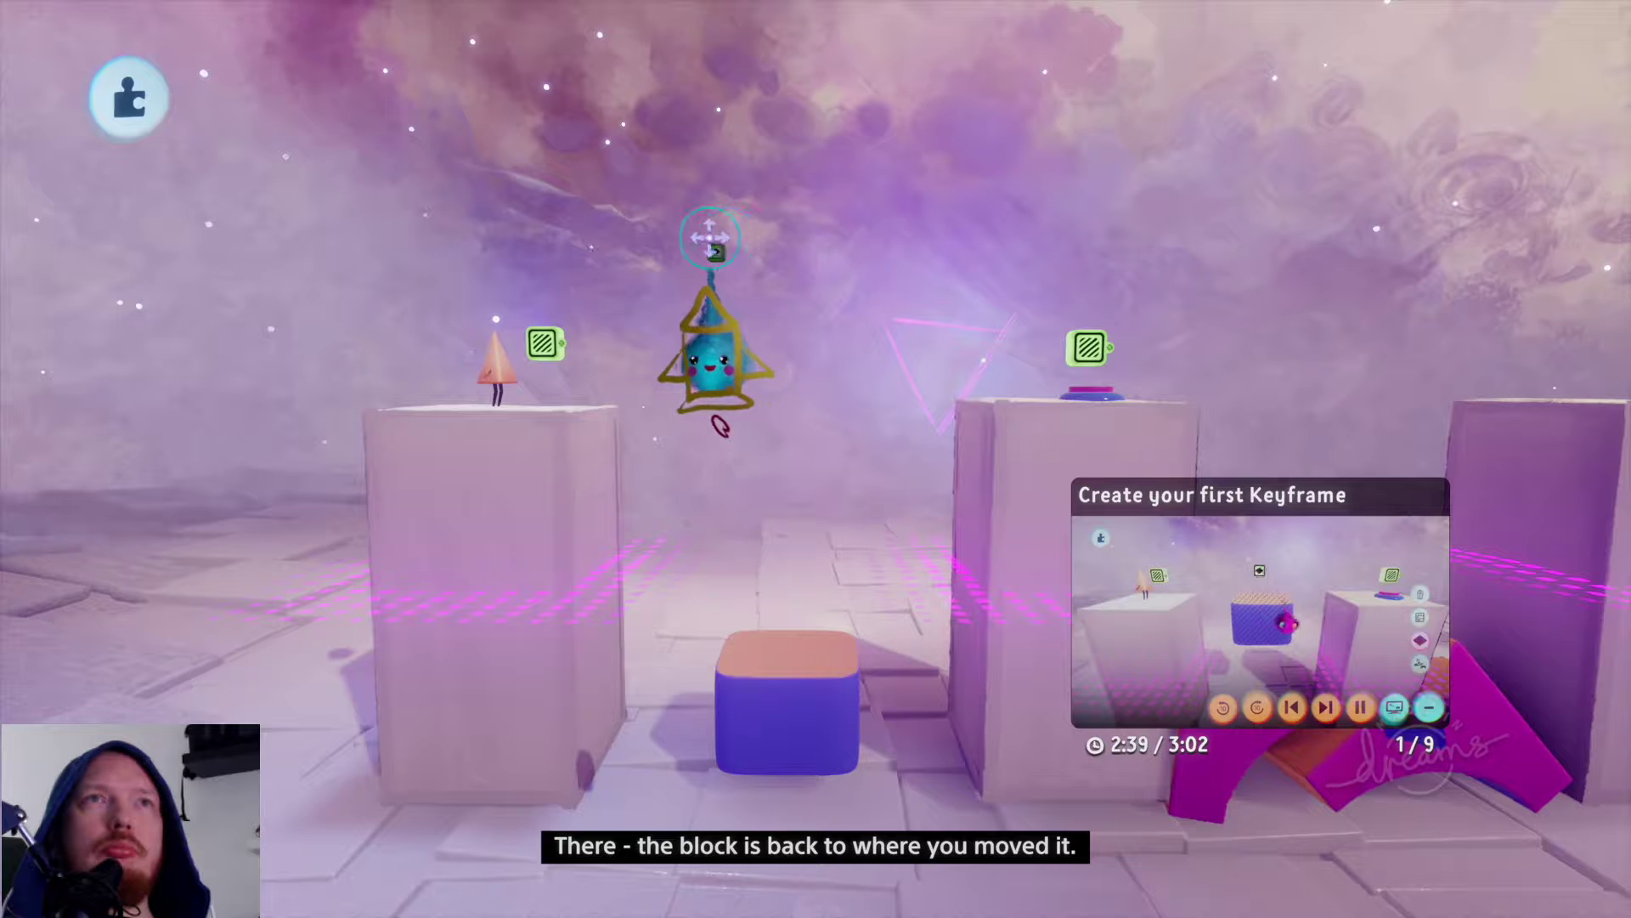
left_click(712, 365)
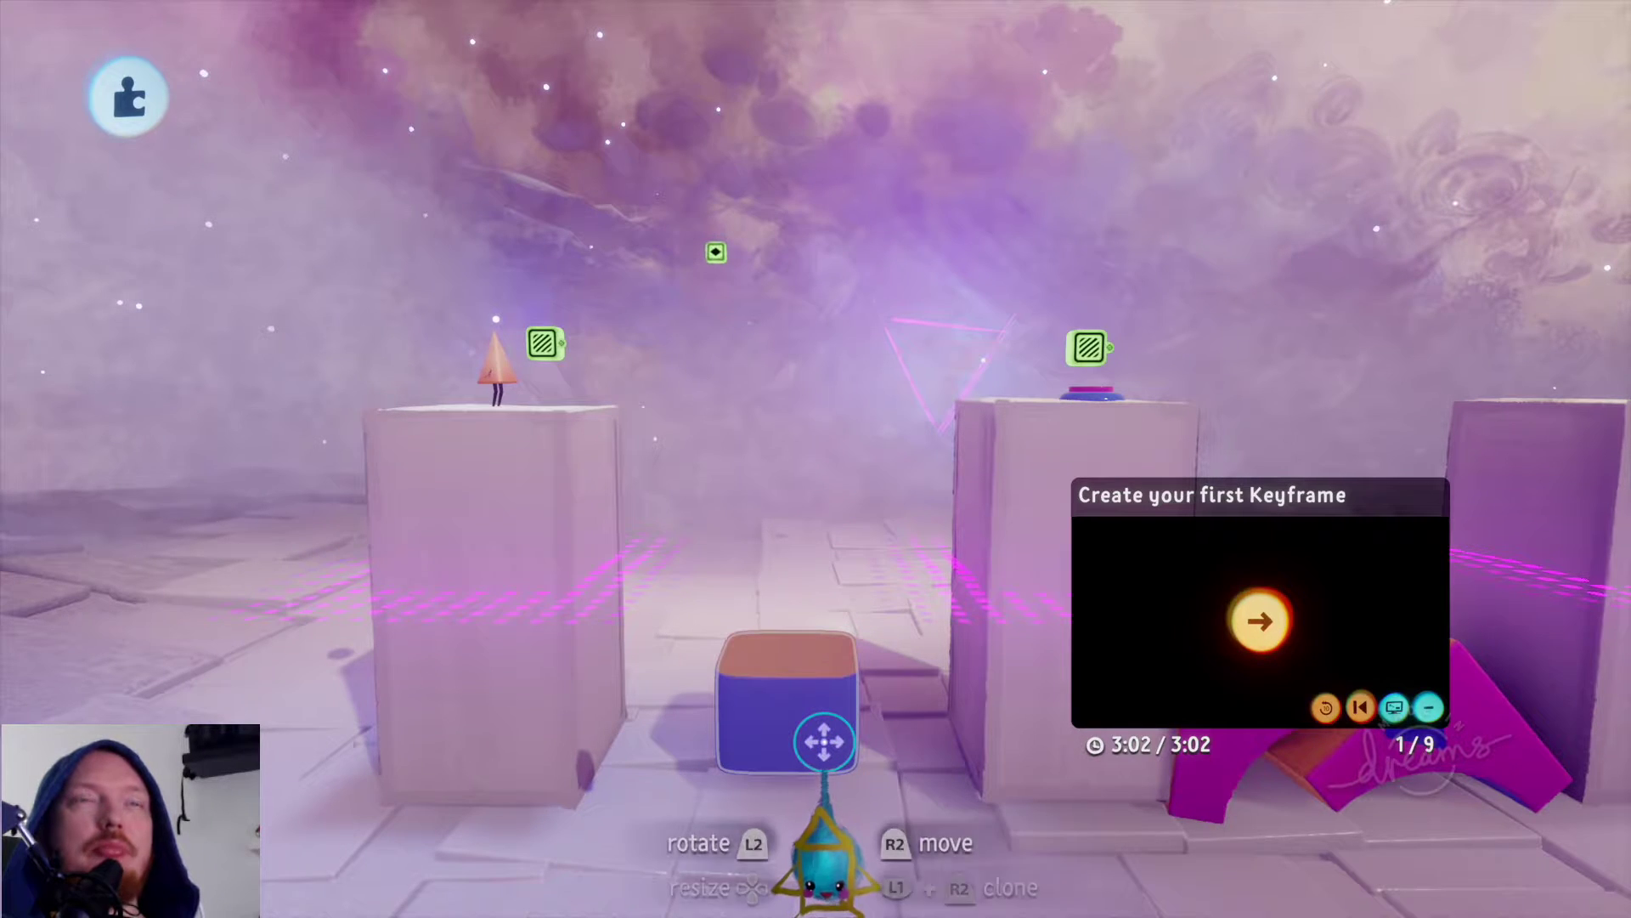
left_click_drag(823, 739, 773, 430)
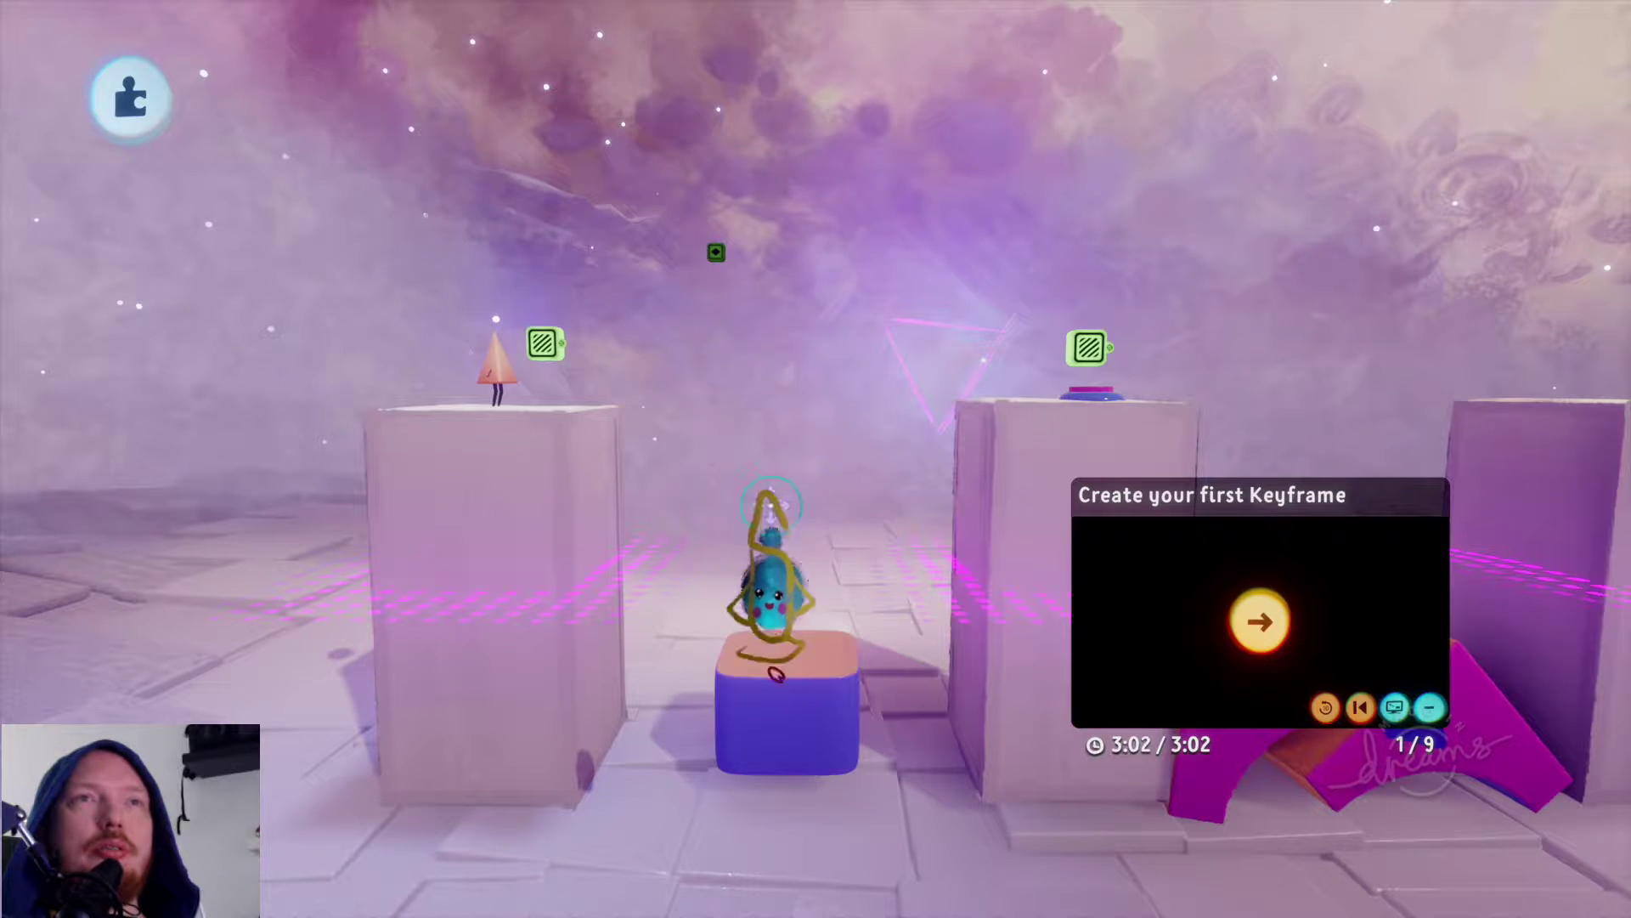
mouse_move(776, 864)
left_mouse_down()
mouse_move(756, 637)
mouse_move(357, 619)
mouse_move(465, 586)
mouse_move(552, 592)
left_mouse_up()
left_click_drag(557, 393, 767, 433)
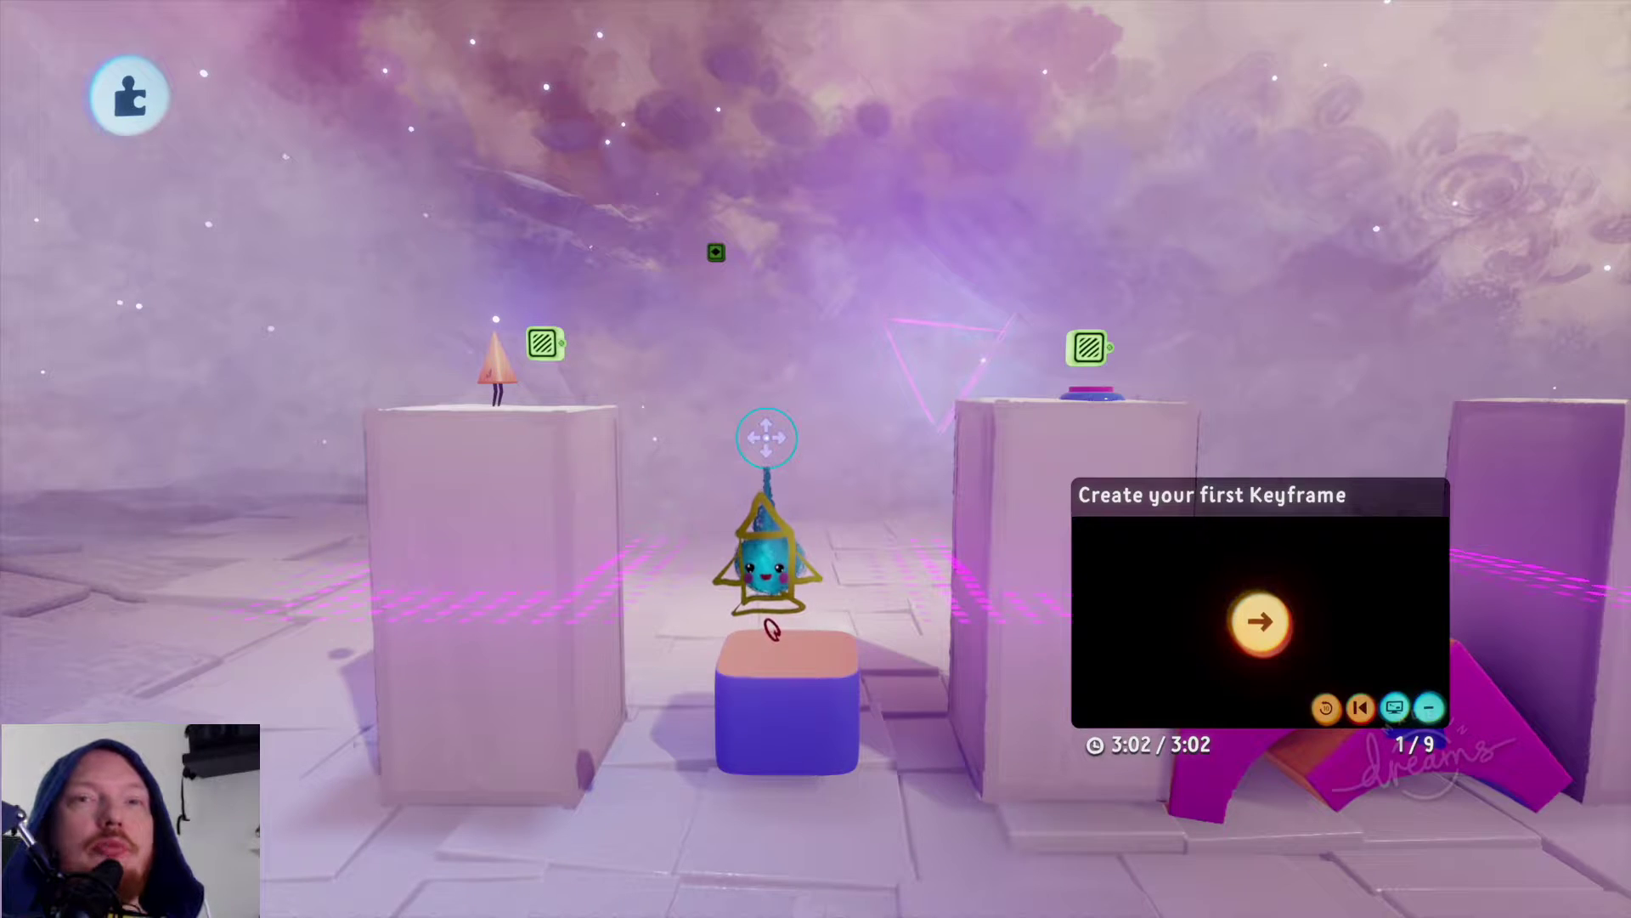
Step: Advance the tutorial to its second step, on wiring a Trigger Zone into the Keyframe
mouse_move(766, 438)
left_mouse_down()
mouse_move(765, 725)
mouse_move(766, 450)
mouse_move(1255, 568)
mouse_move(1249, 619)
mouse_move(1266, 628)
left_mouse_up()
left_click(1267, 628)
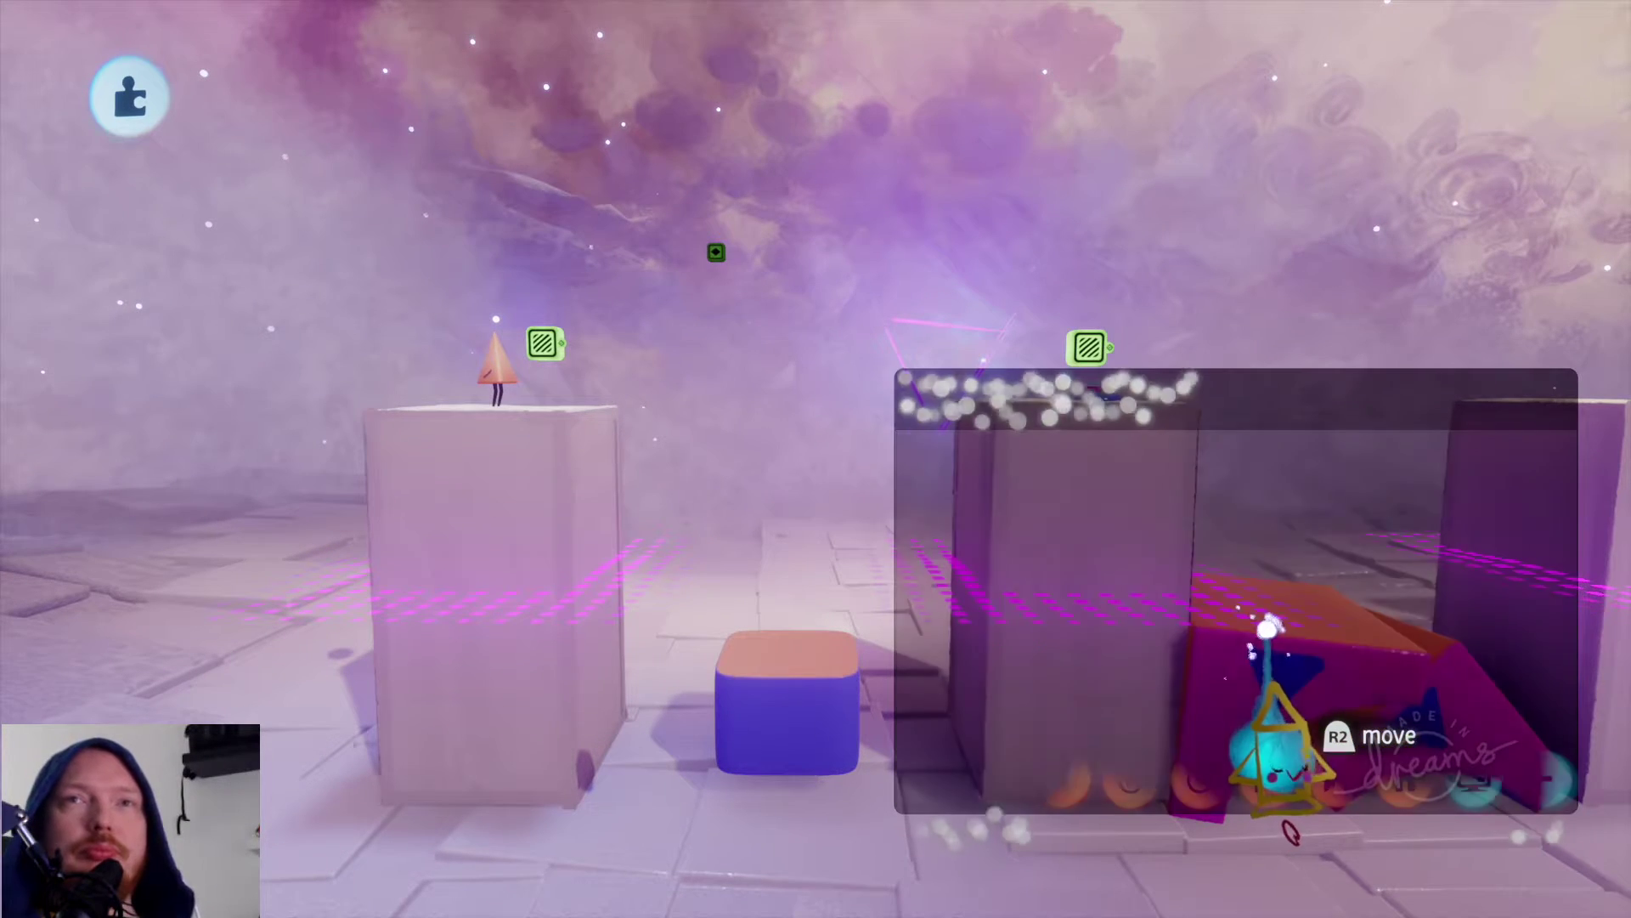
left_click_drag(884, 181, 1073, 705)
mouse_move(1074, 699)
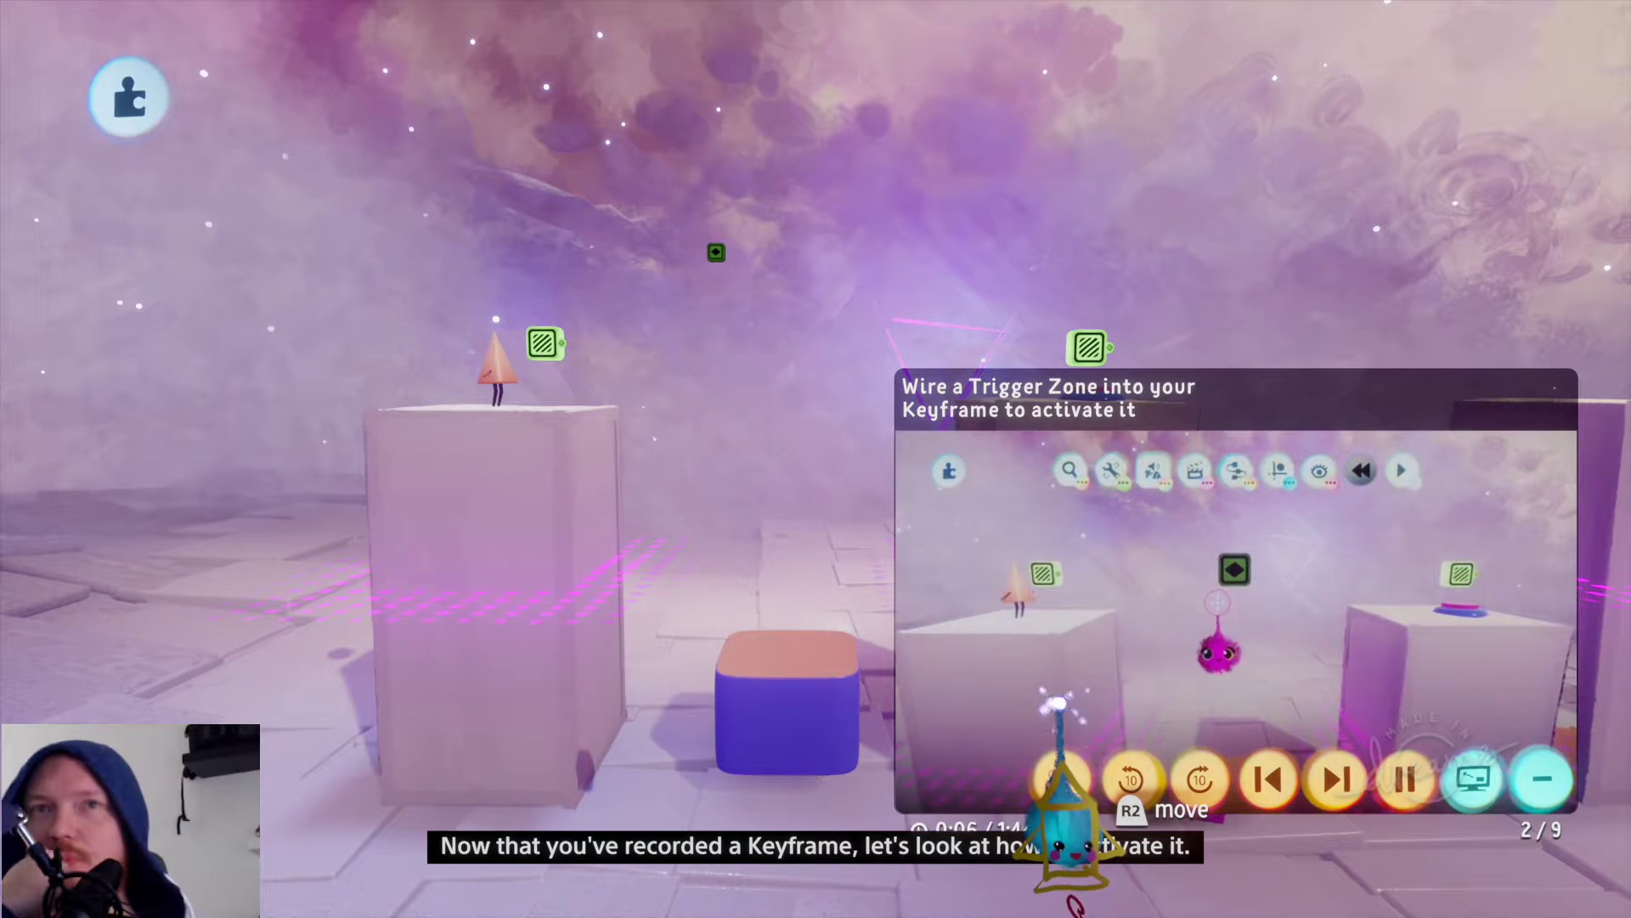
left_click_drag(1058, 701, 998, 720)
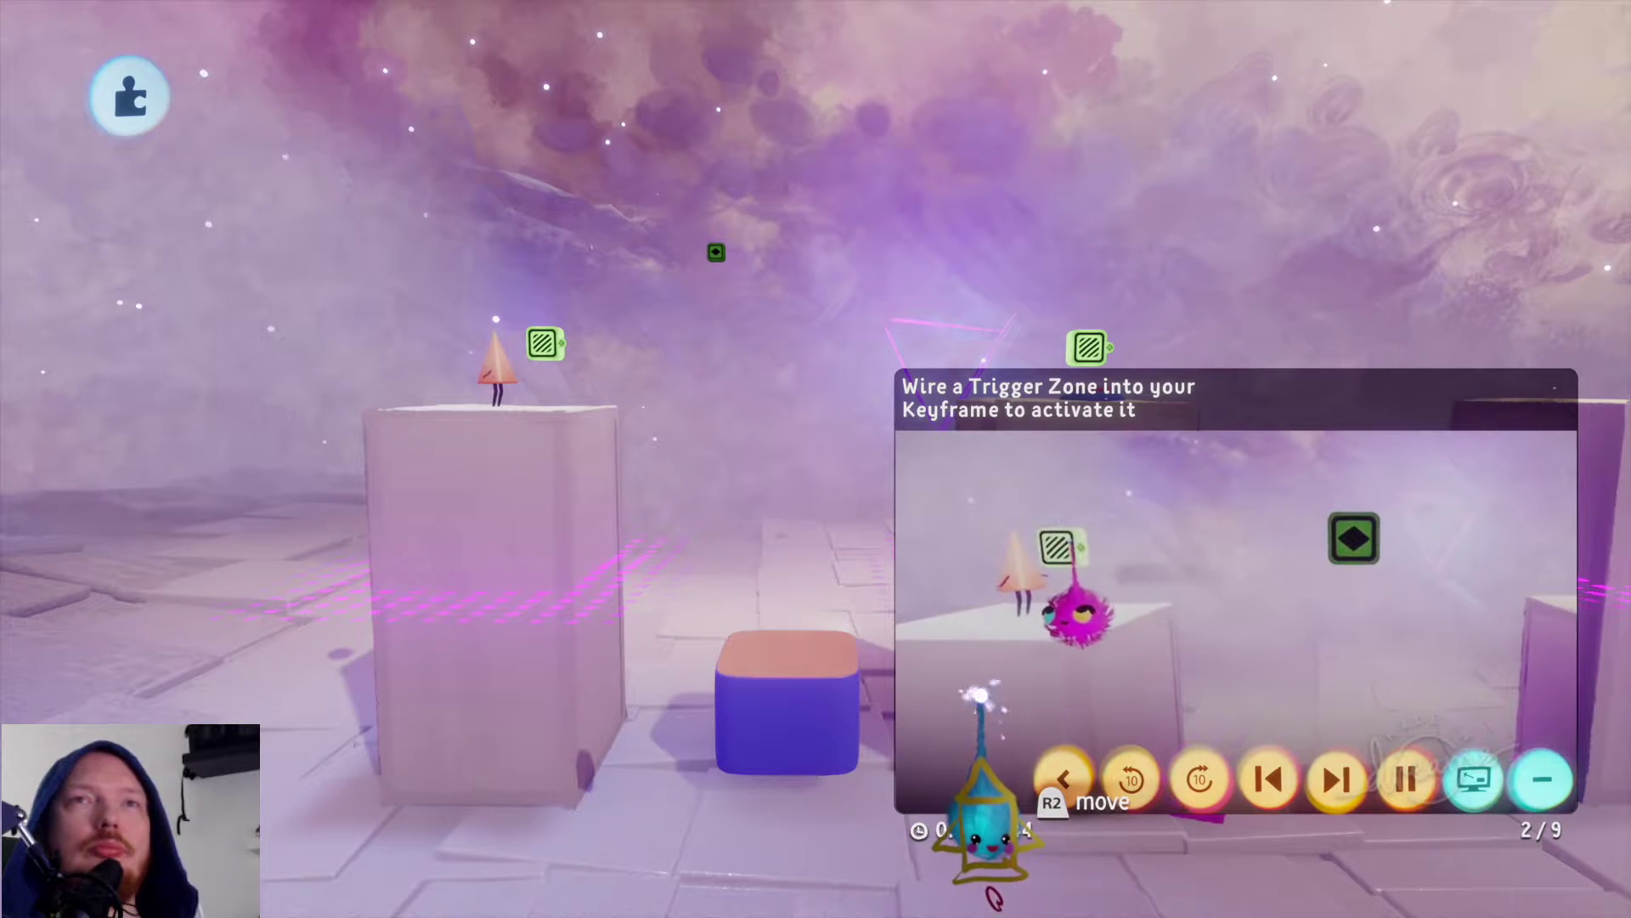
Step: Select the Trigger Zone beside the cone puppet to check its area of effect, and deselect it
left_click_drag(963, 713, 587, 344)
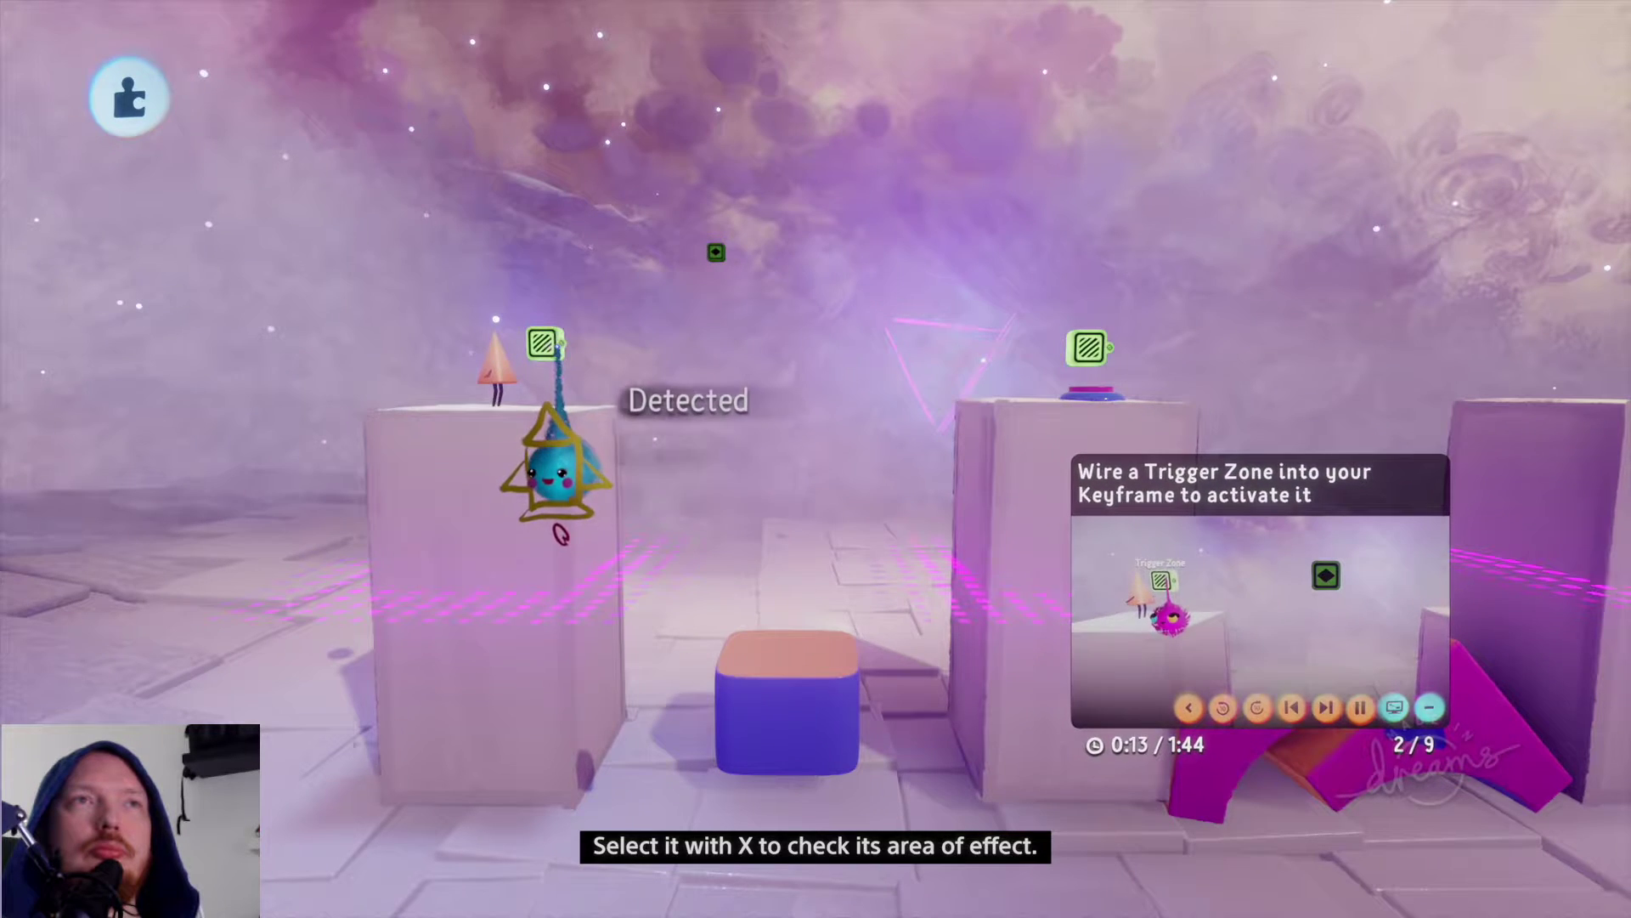
left_click(561, 343)
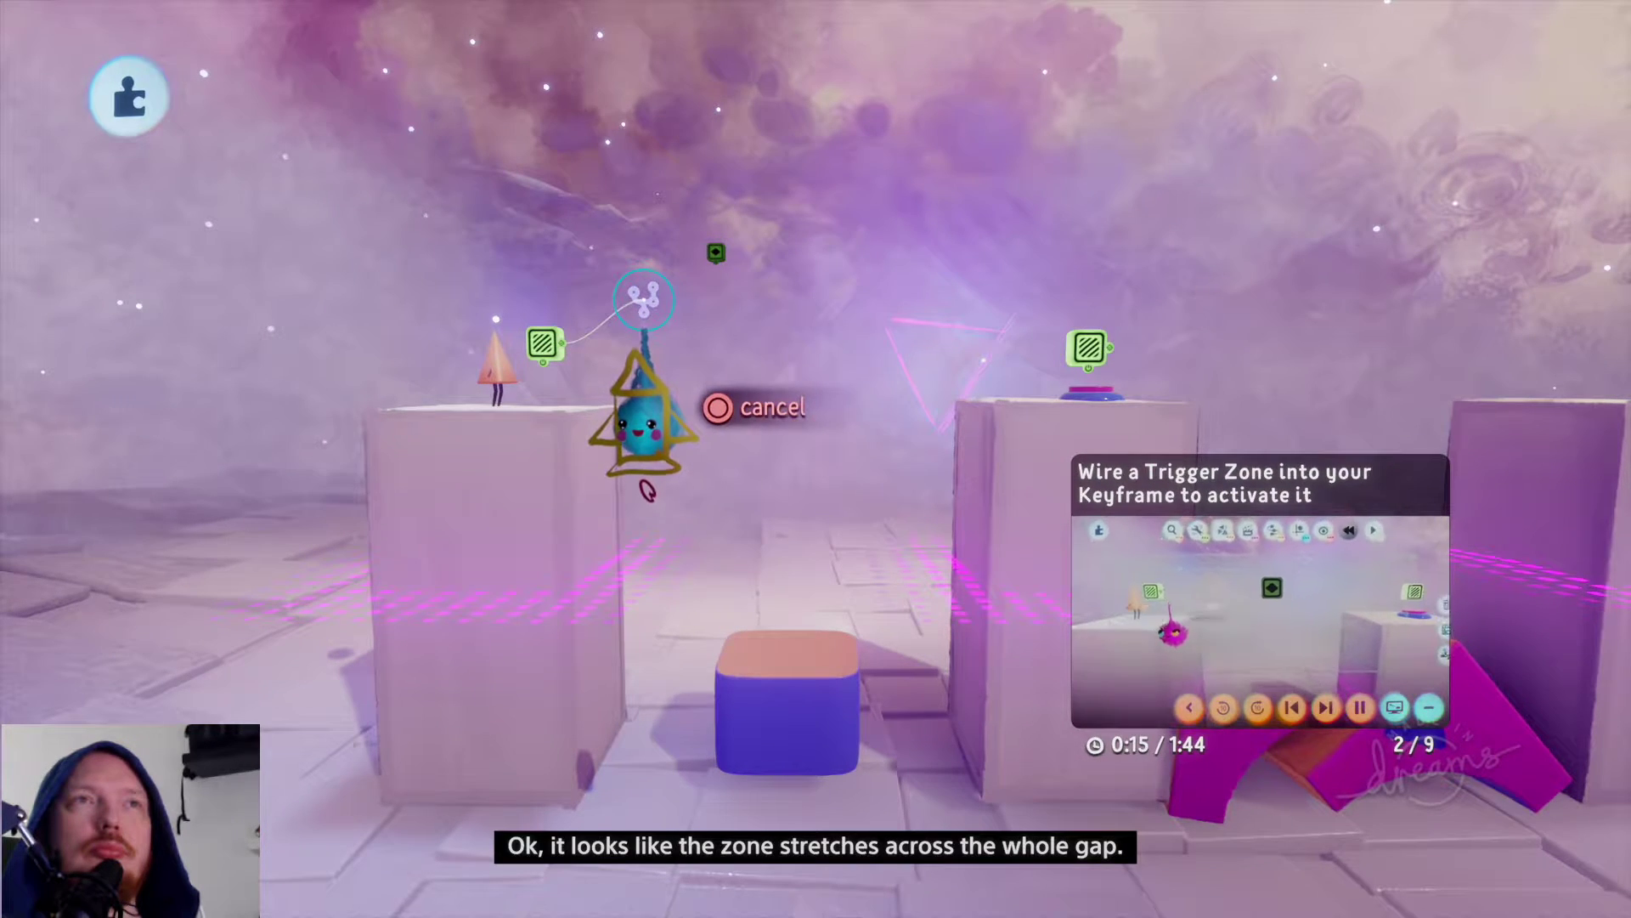
key("Escape")
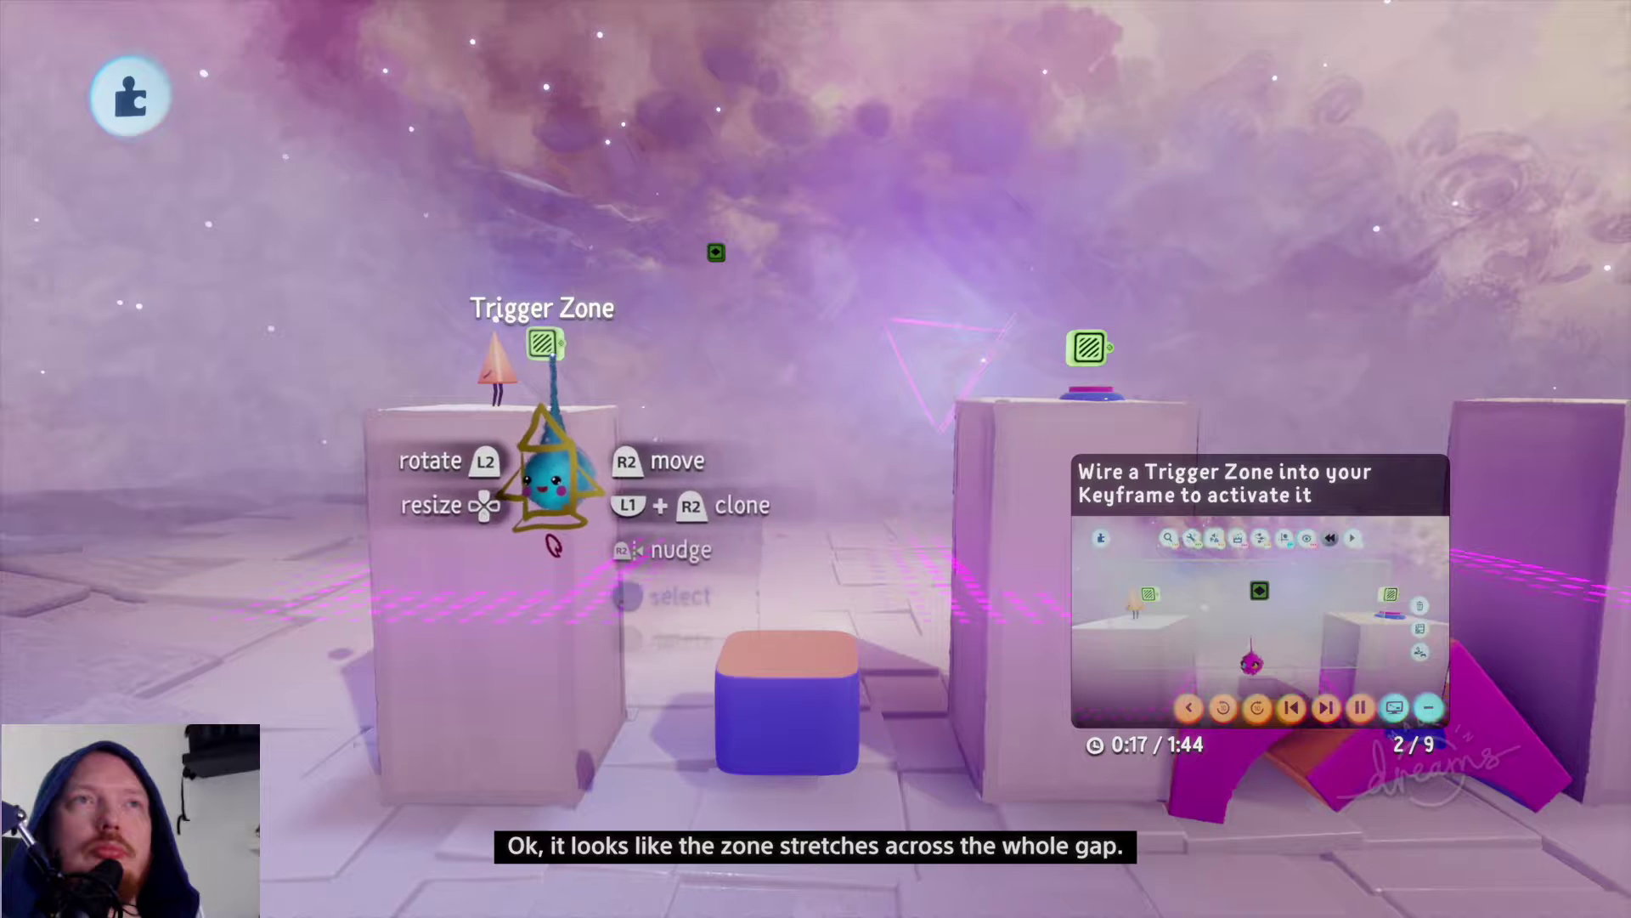
mouse_move(609, 482)
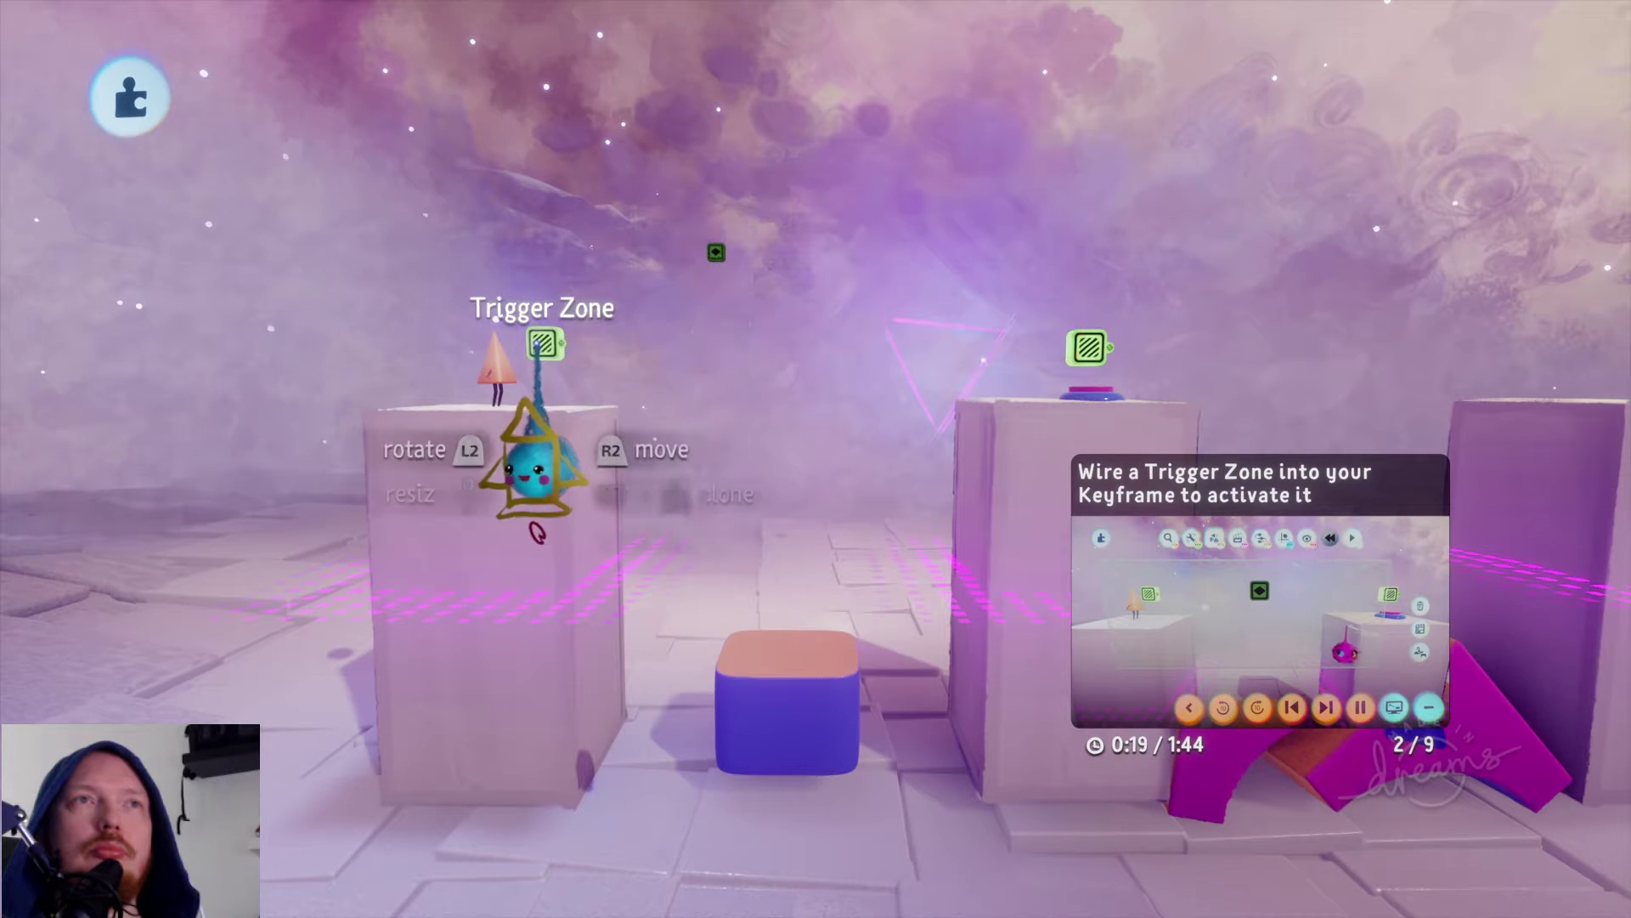
left_click(531, 459)
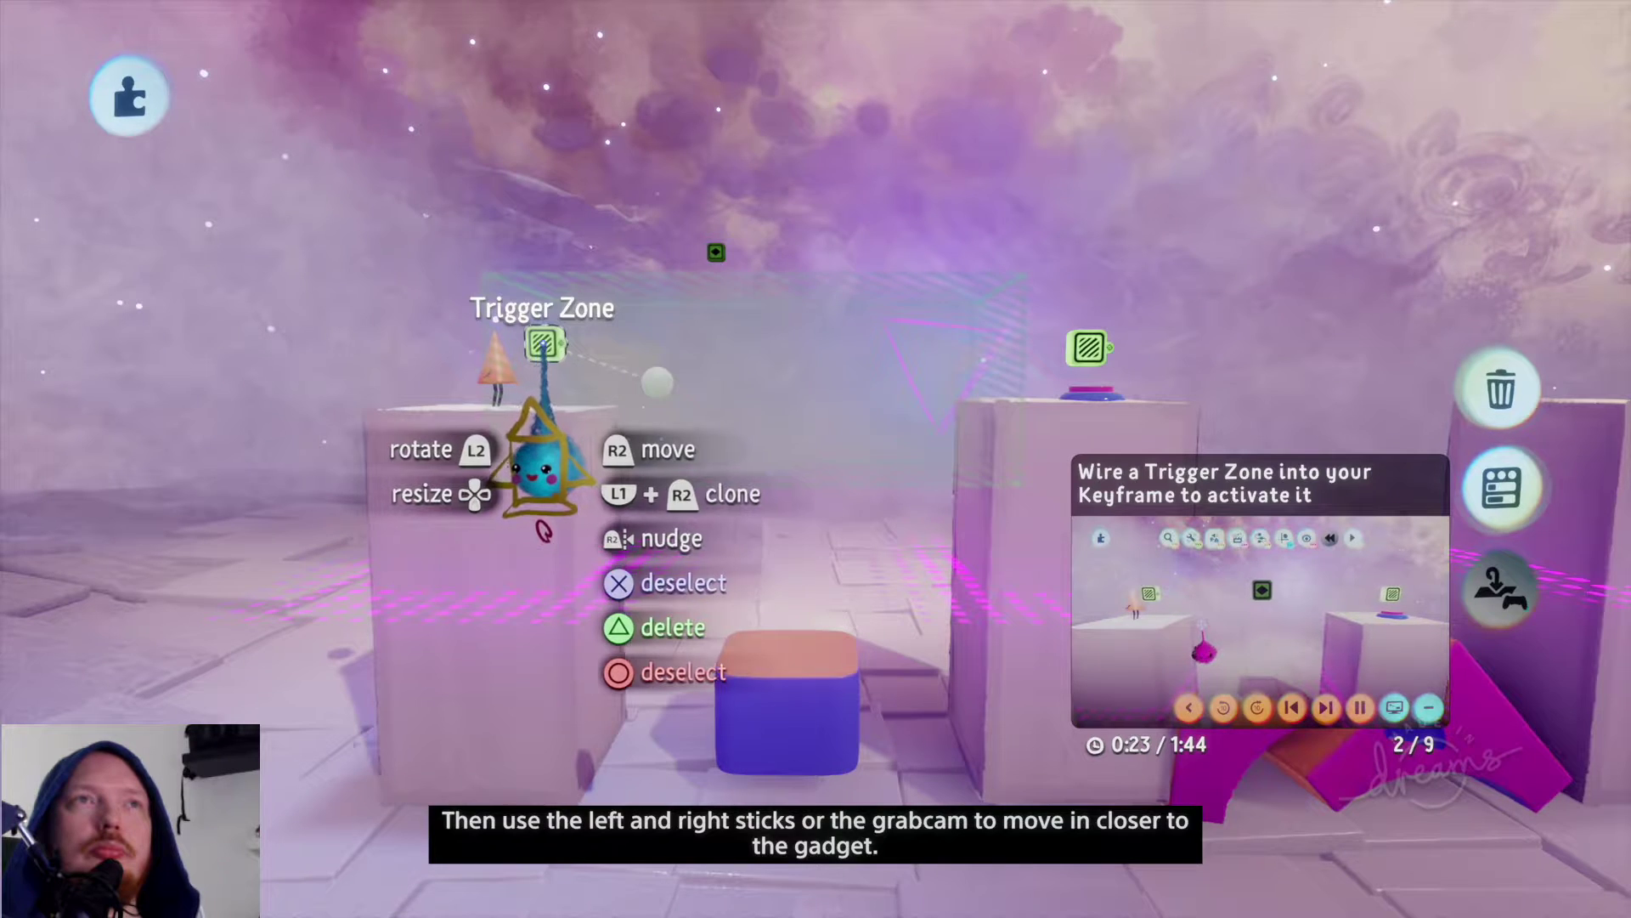
key("Escape")
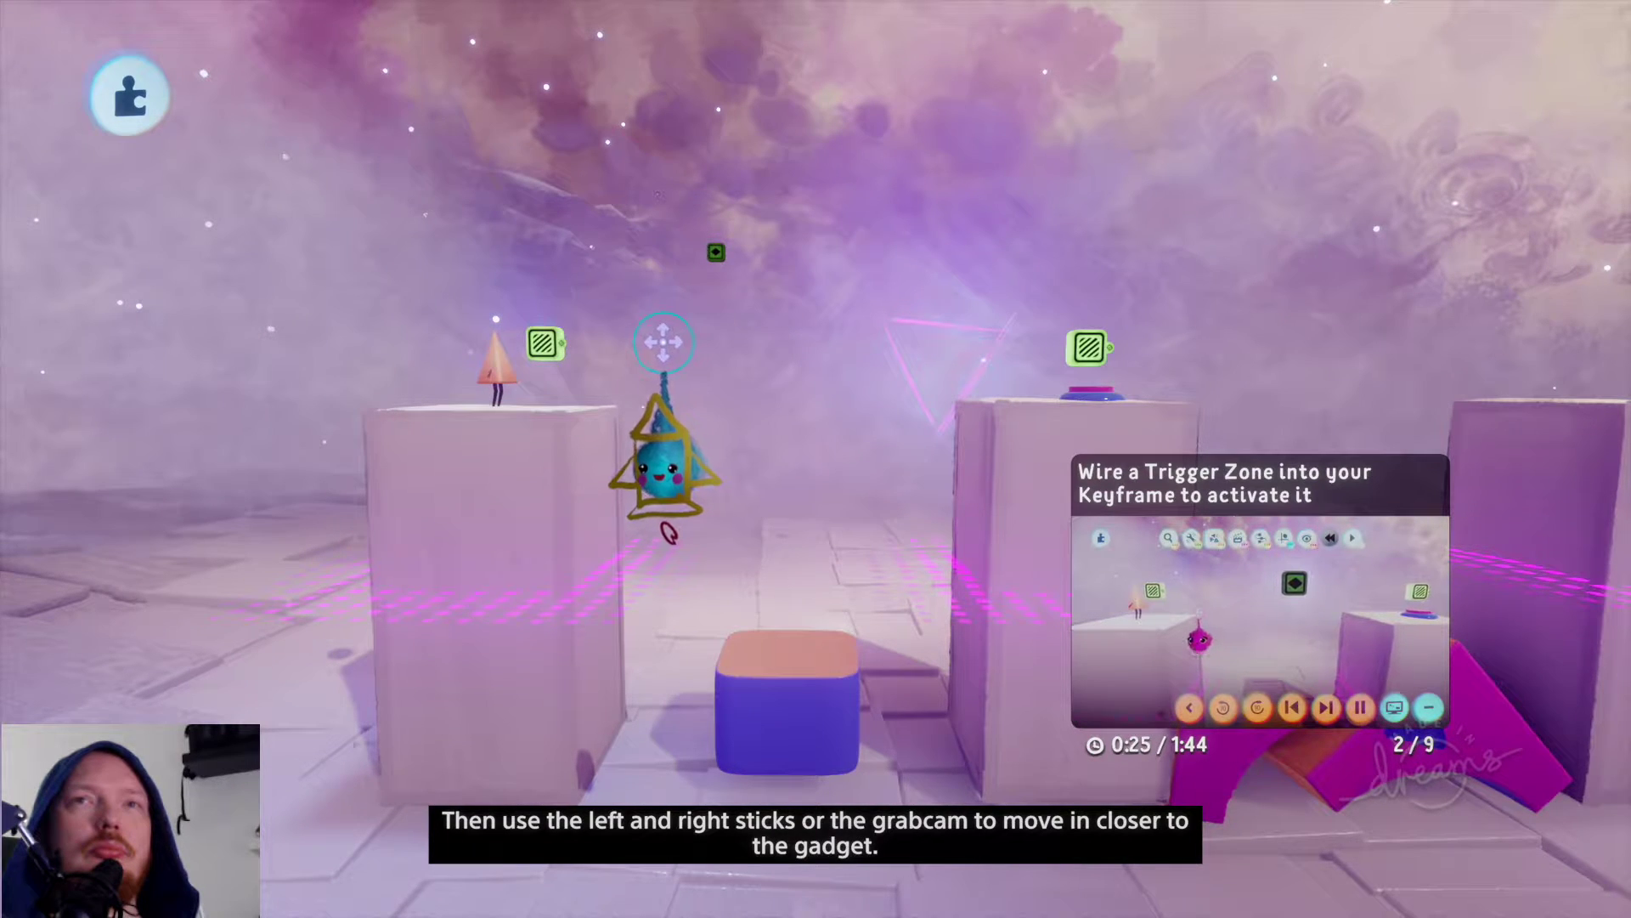
Step: Wire the Detected output of the Trigger Zone beside the cone puppet to the Keyframe's Power port
scroll(557, 343, "up", 5)
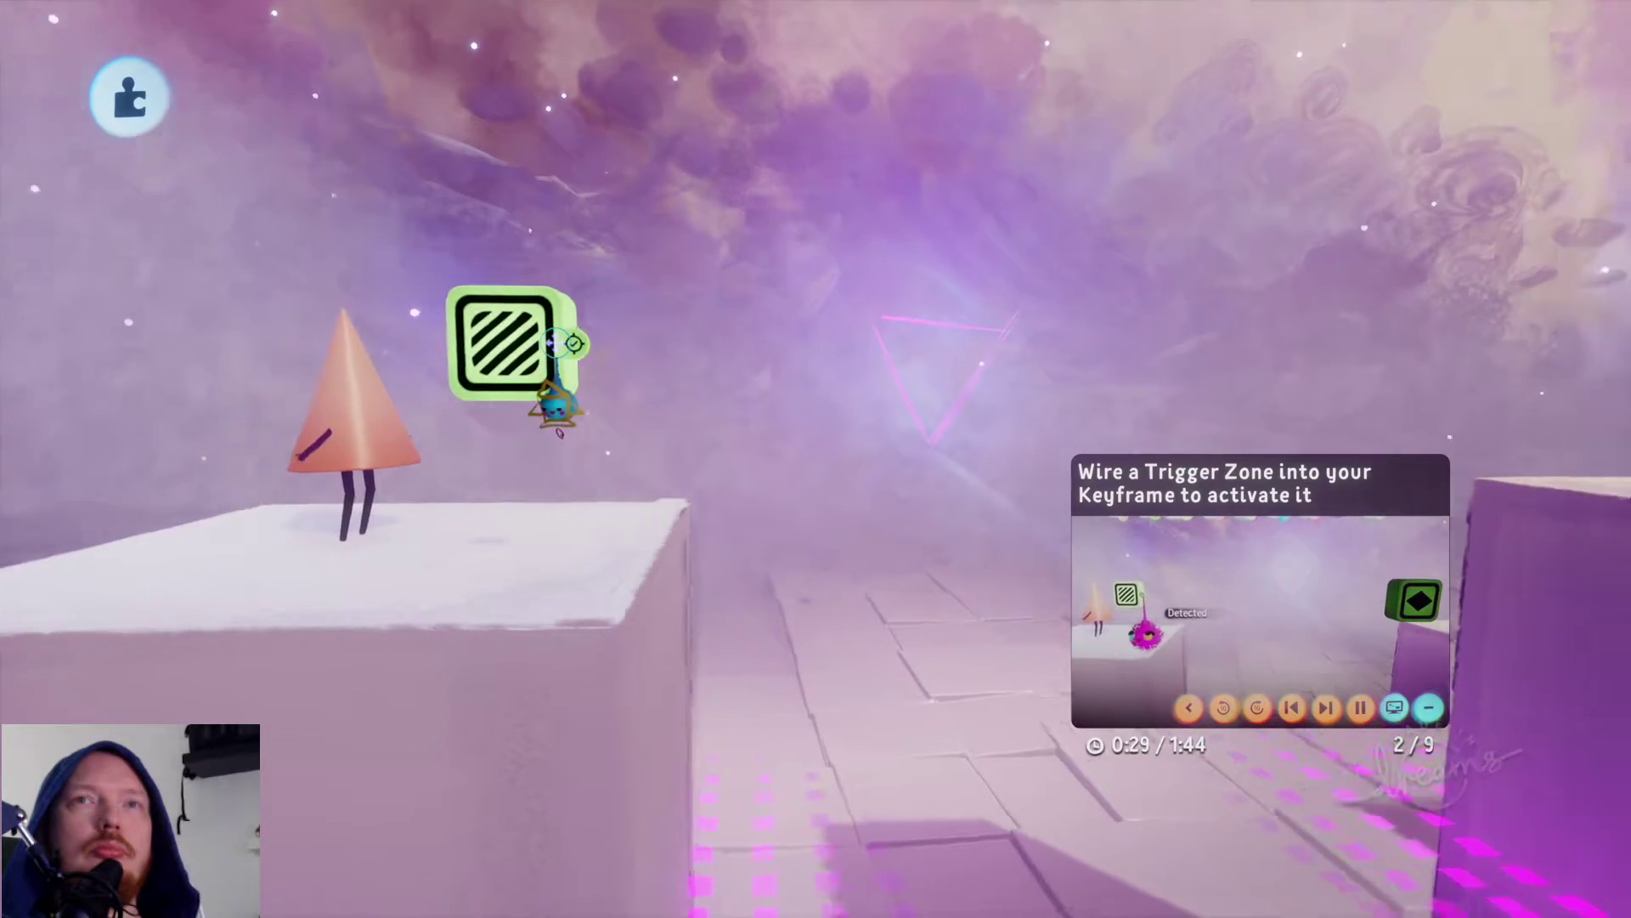
middle_click_drag(557, 343, 558, 343)
middle_click_drag(556, 408, 553, 438)
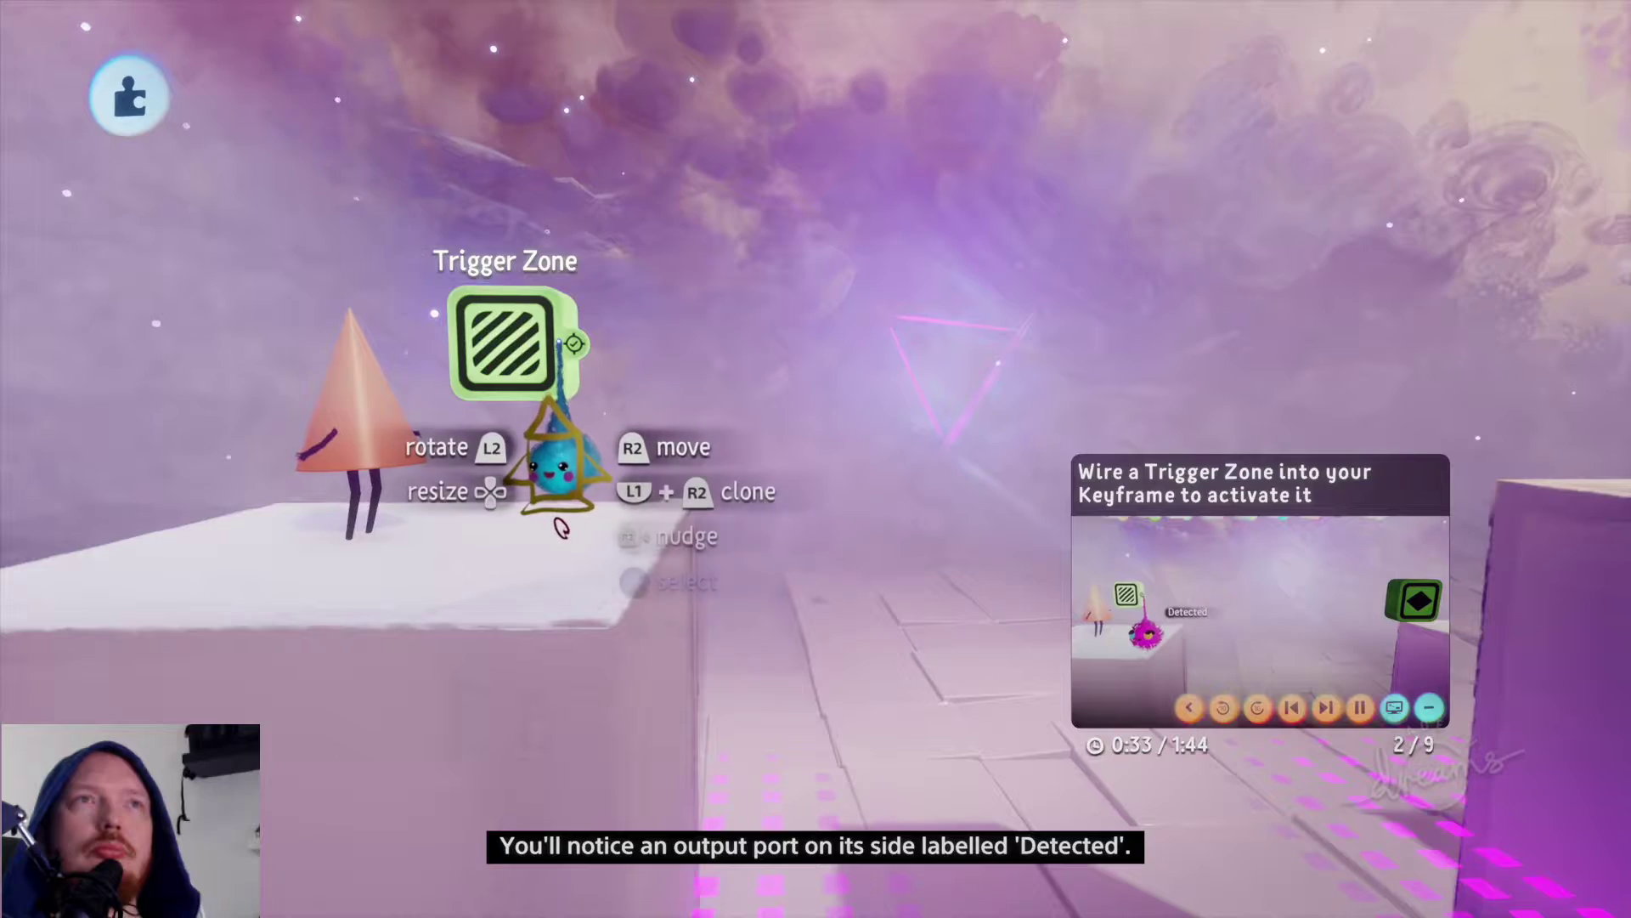
mouse_move(578, 471)
scroll(578, 344, "down", 5)
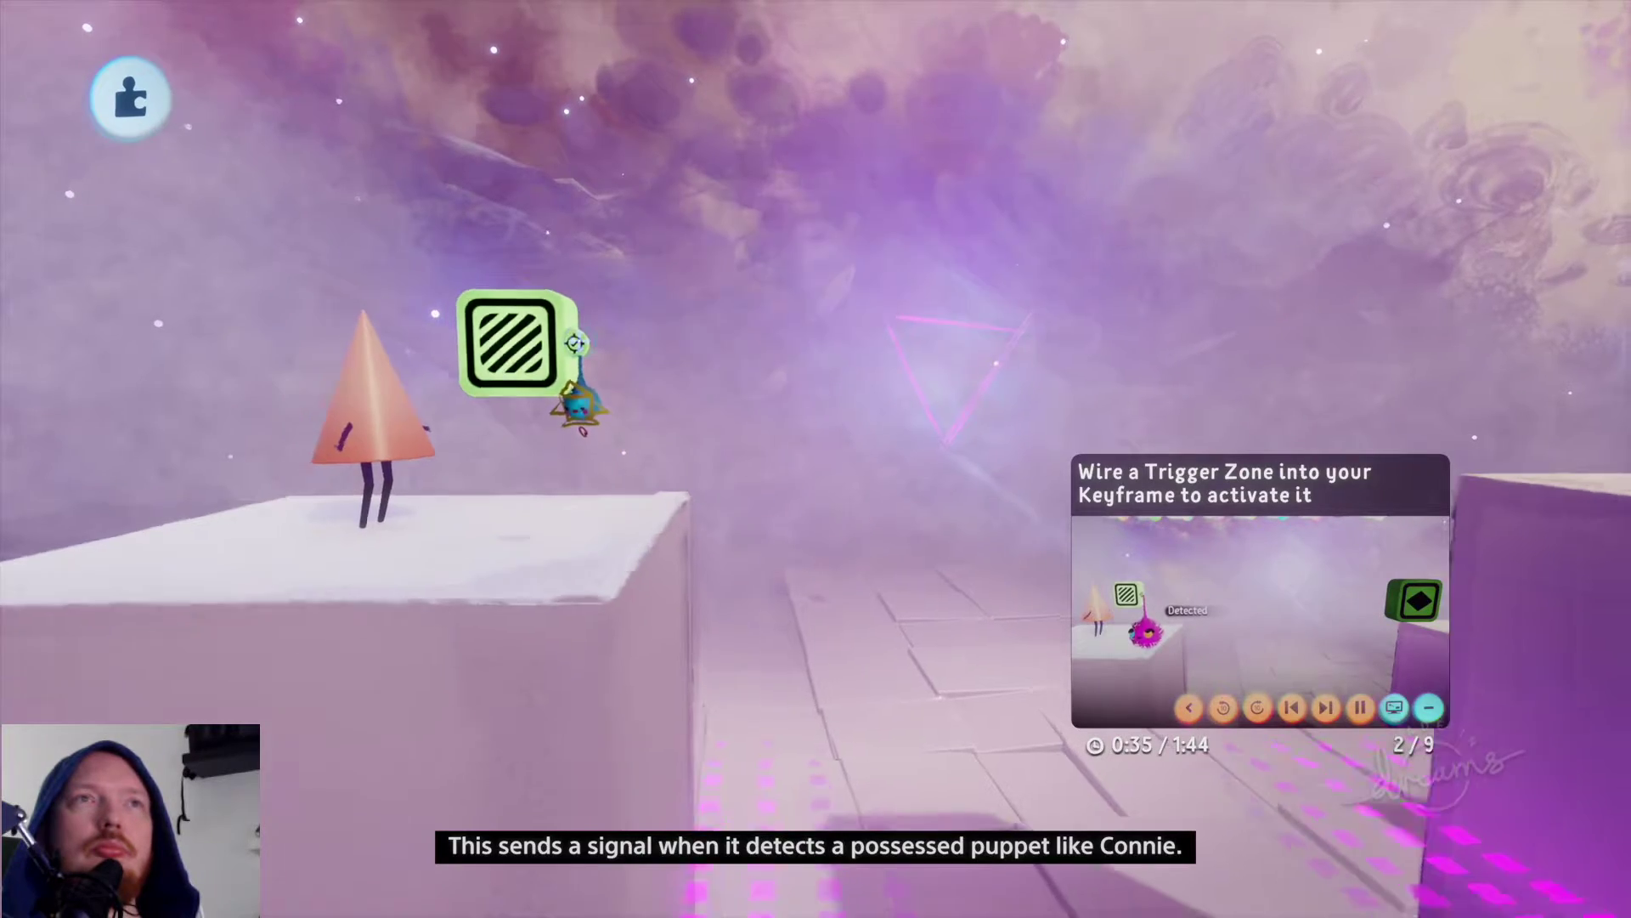
scroll(577, 344, "up", 2)
middle_click_drag(578, 342, 582, 381)
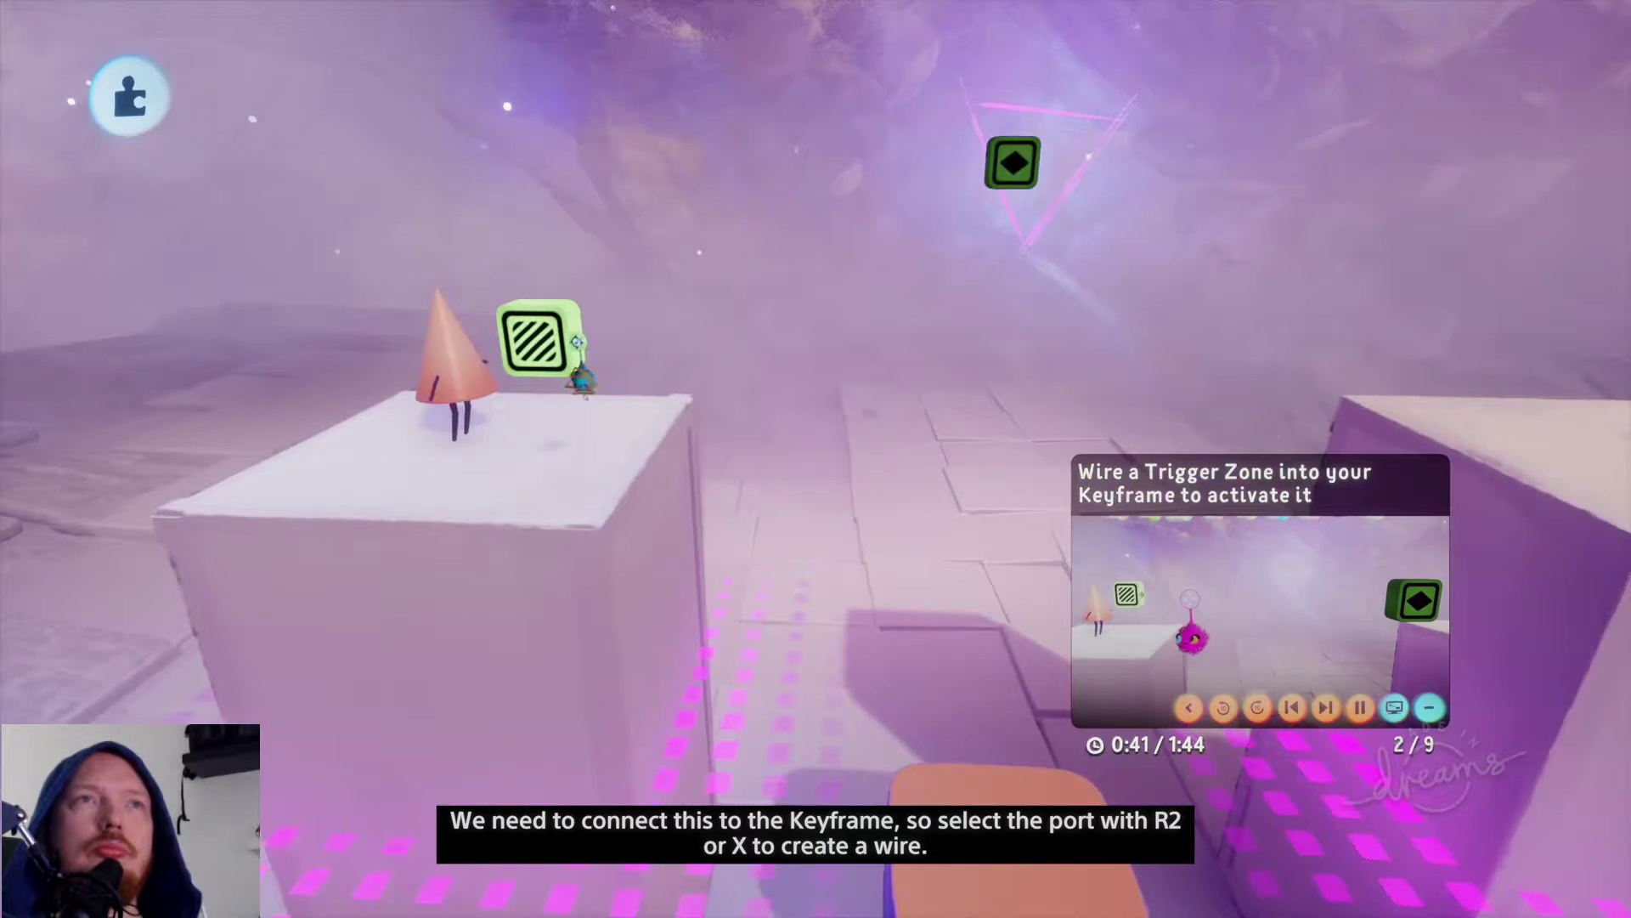
left_click(577, 341)
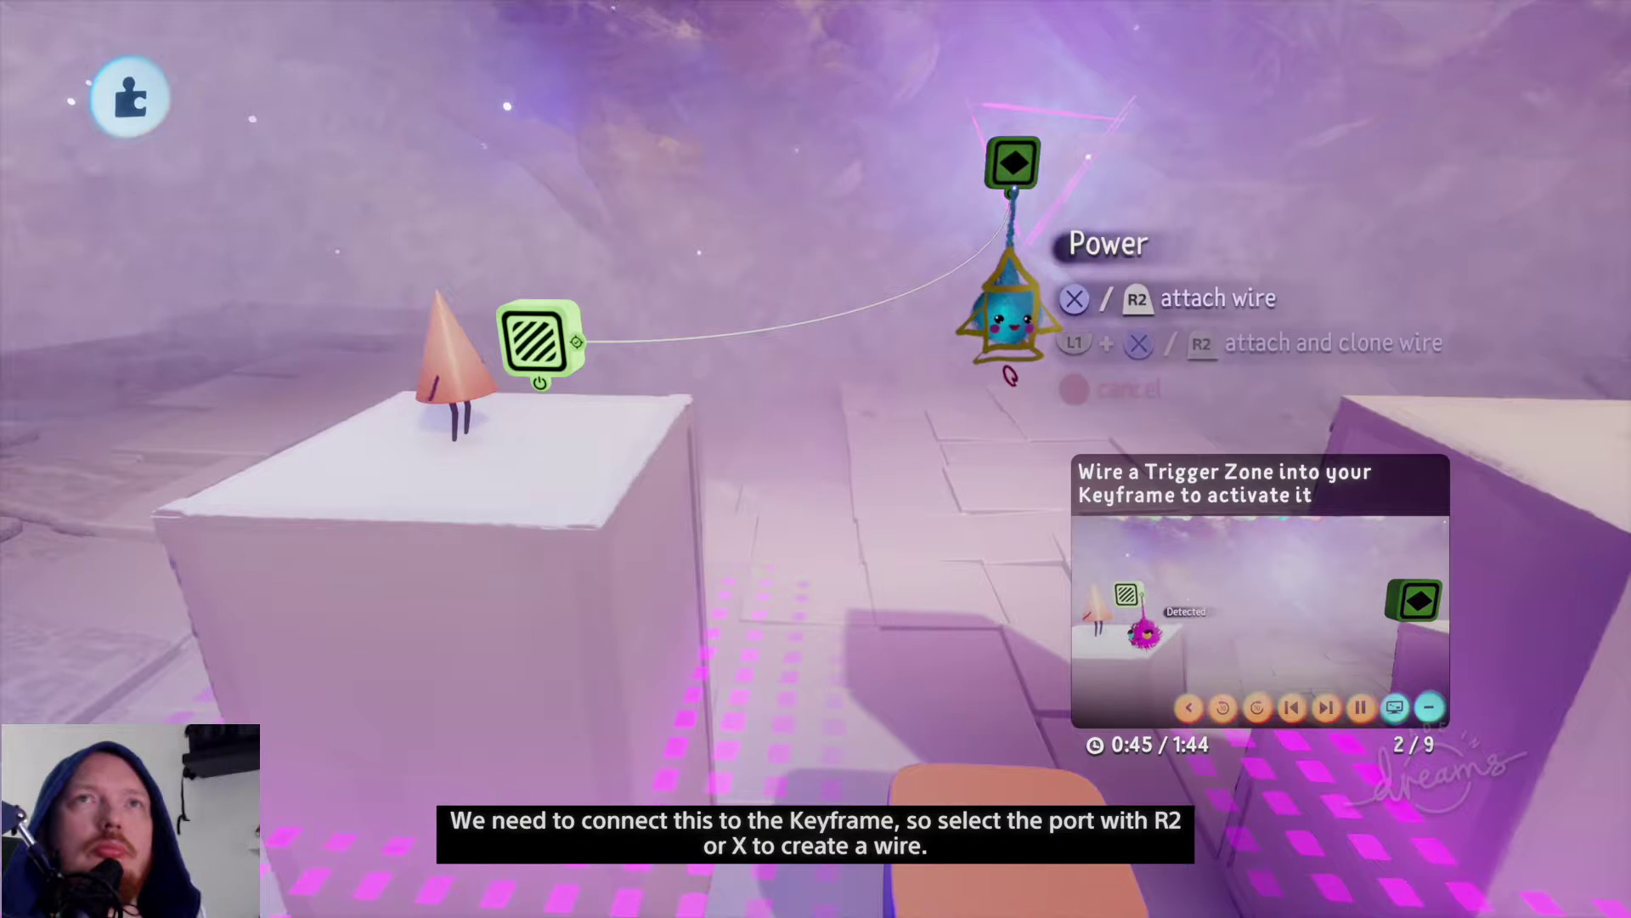
left_click(1010, 306)
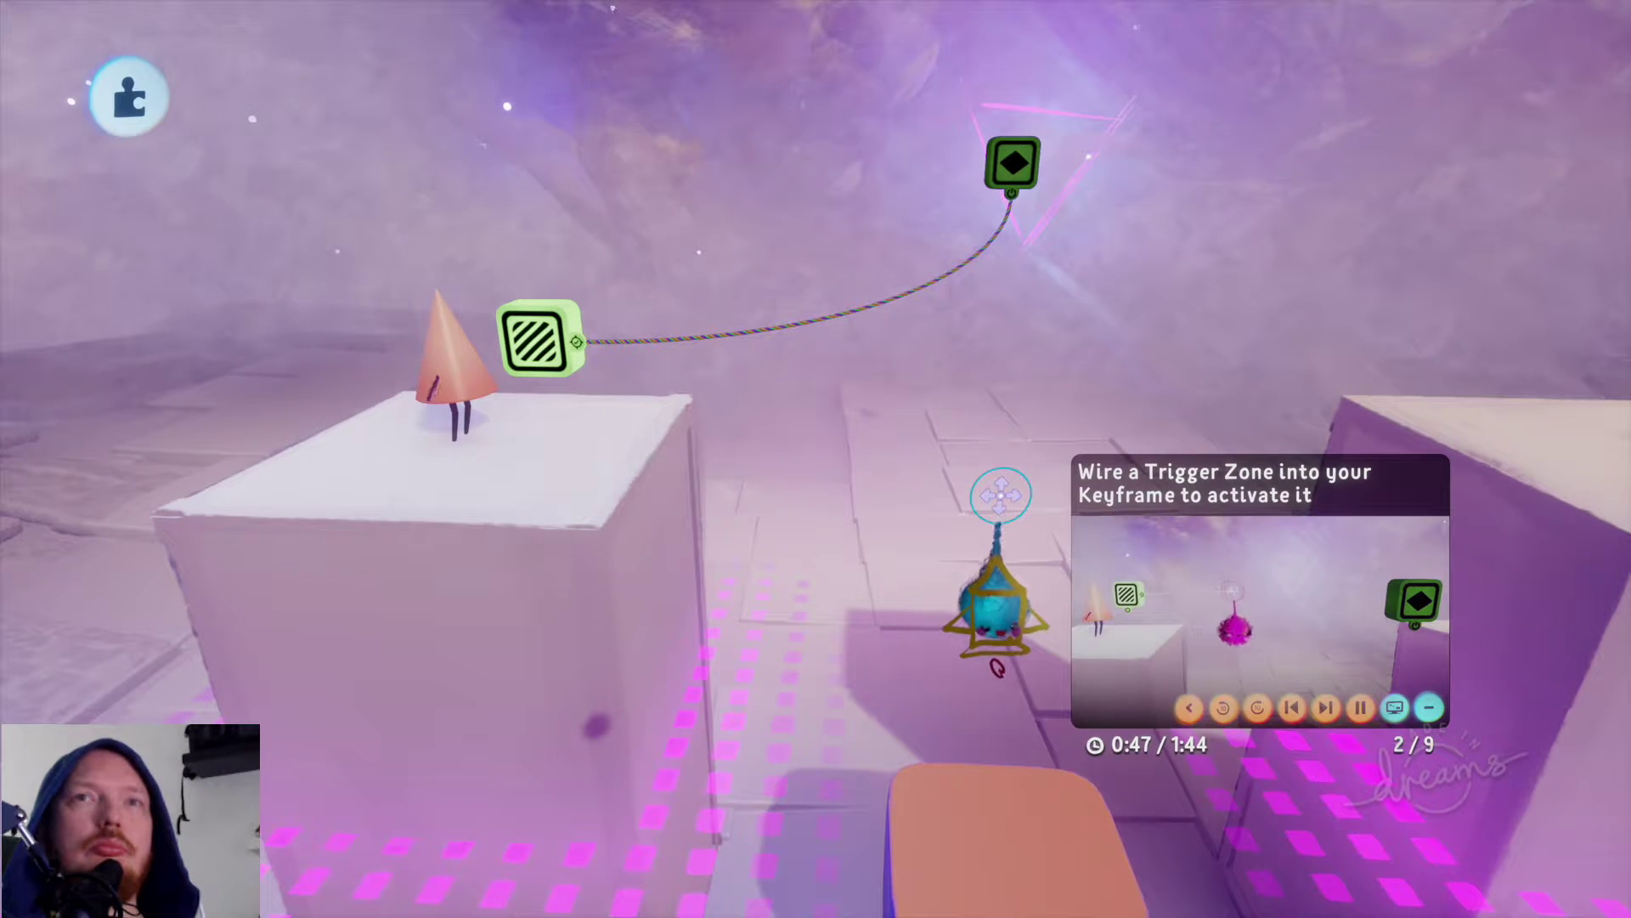
scroll(999, 512, "down", 5)
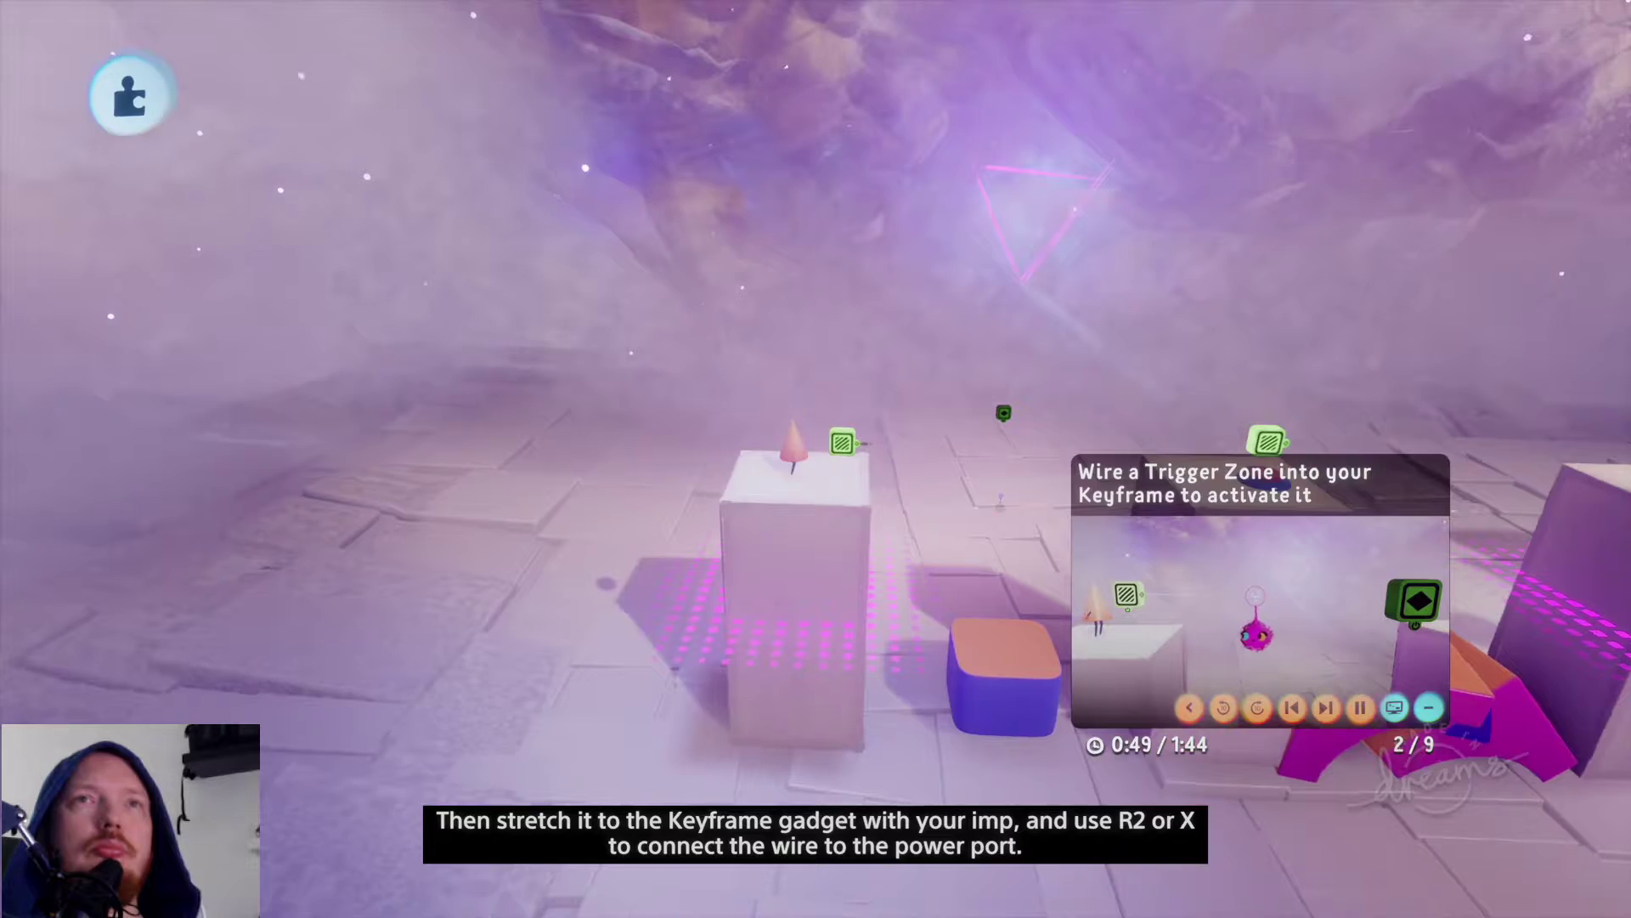
scroll(1001, 501, "up", 5)
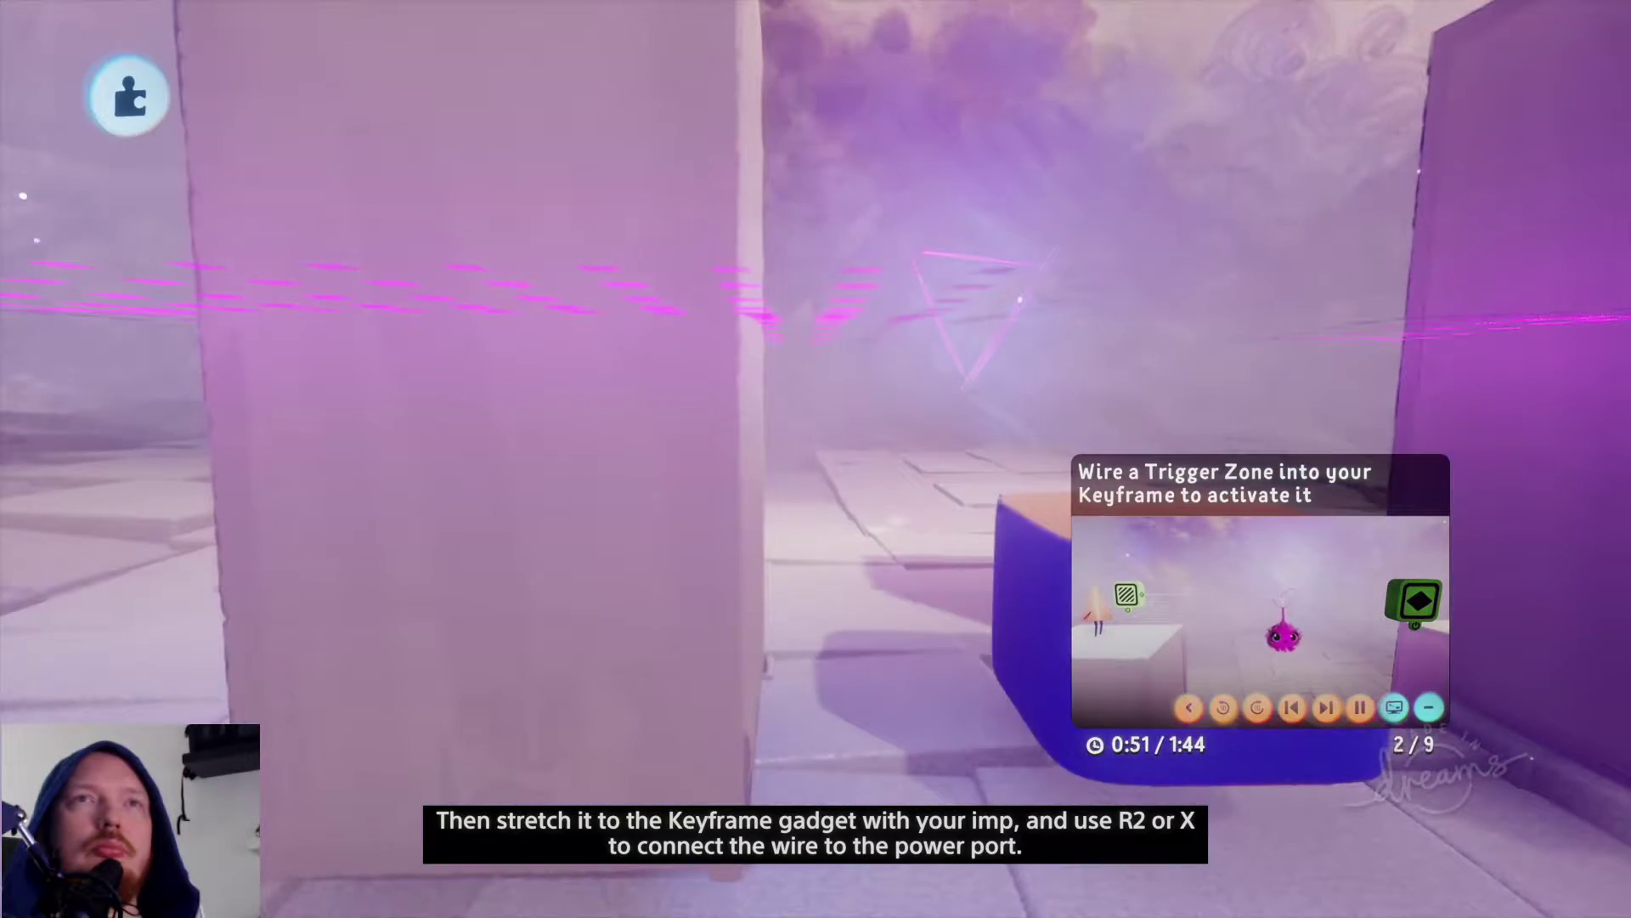
Step: Enter Play Mode to test the Keyframe-driven block with the cone puppet
scroll(816, 458, "down", 5)
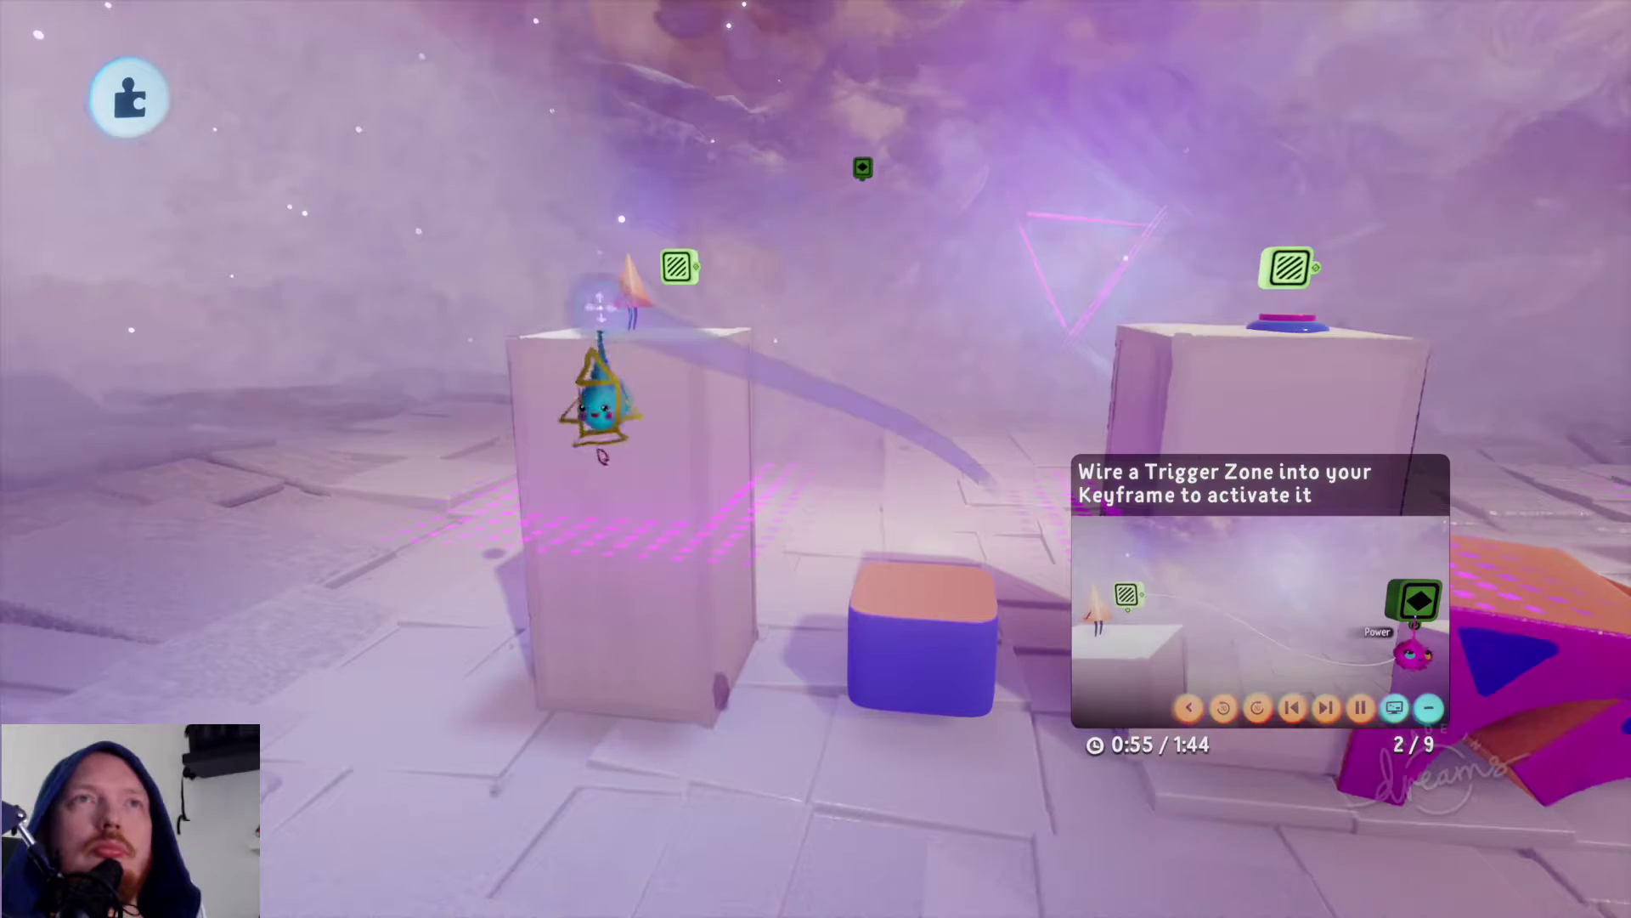
key("Escape")
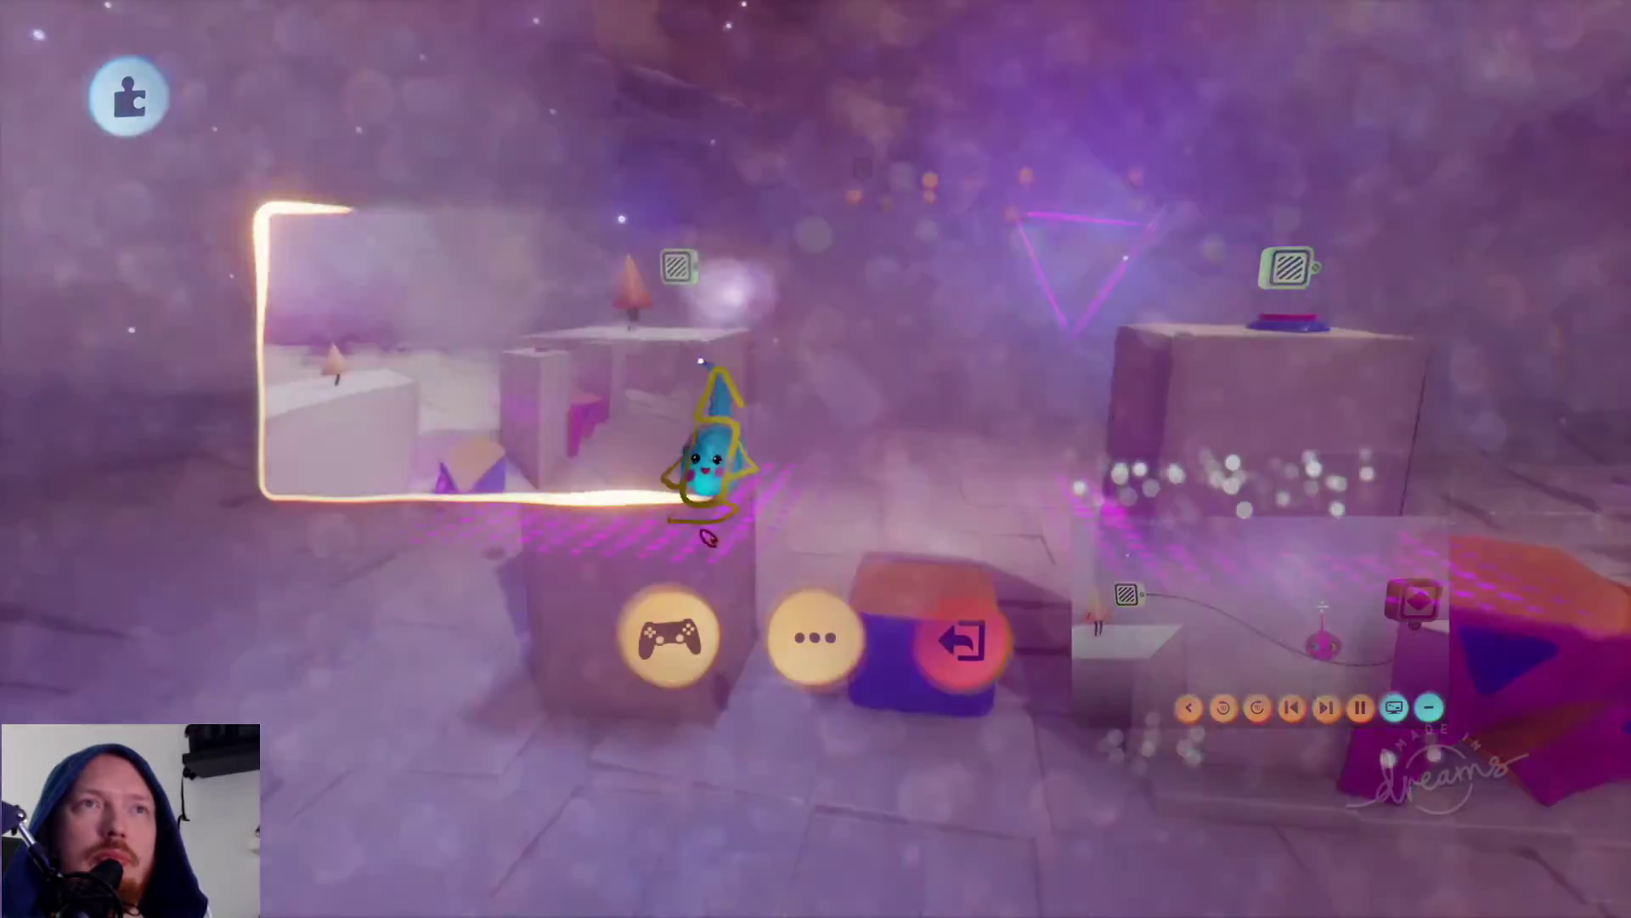
left_click(677, 643)
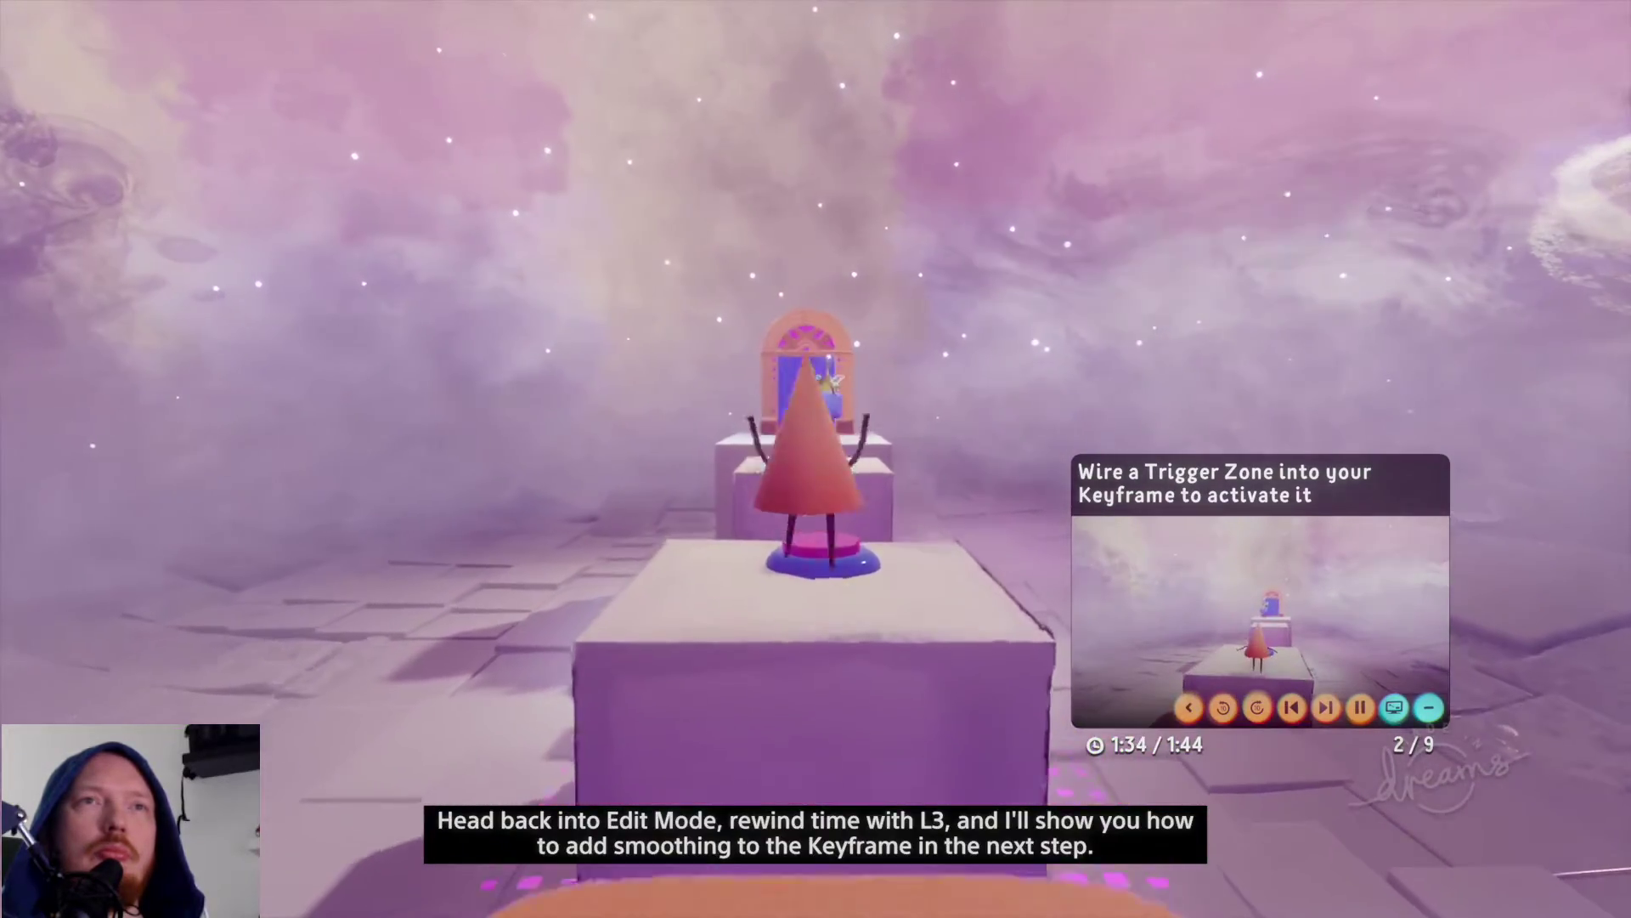
Step: Rewind the scene to its start and return to Edit Mode
key("Escape")
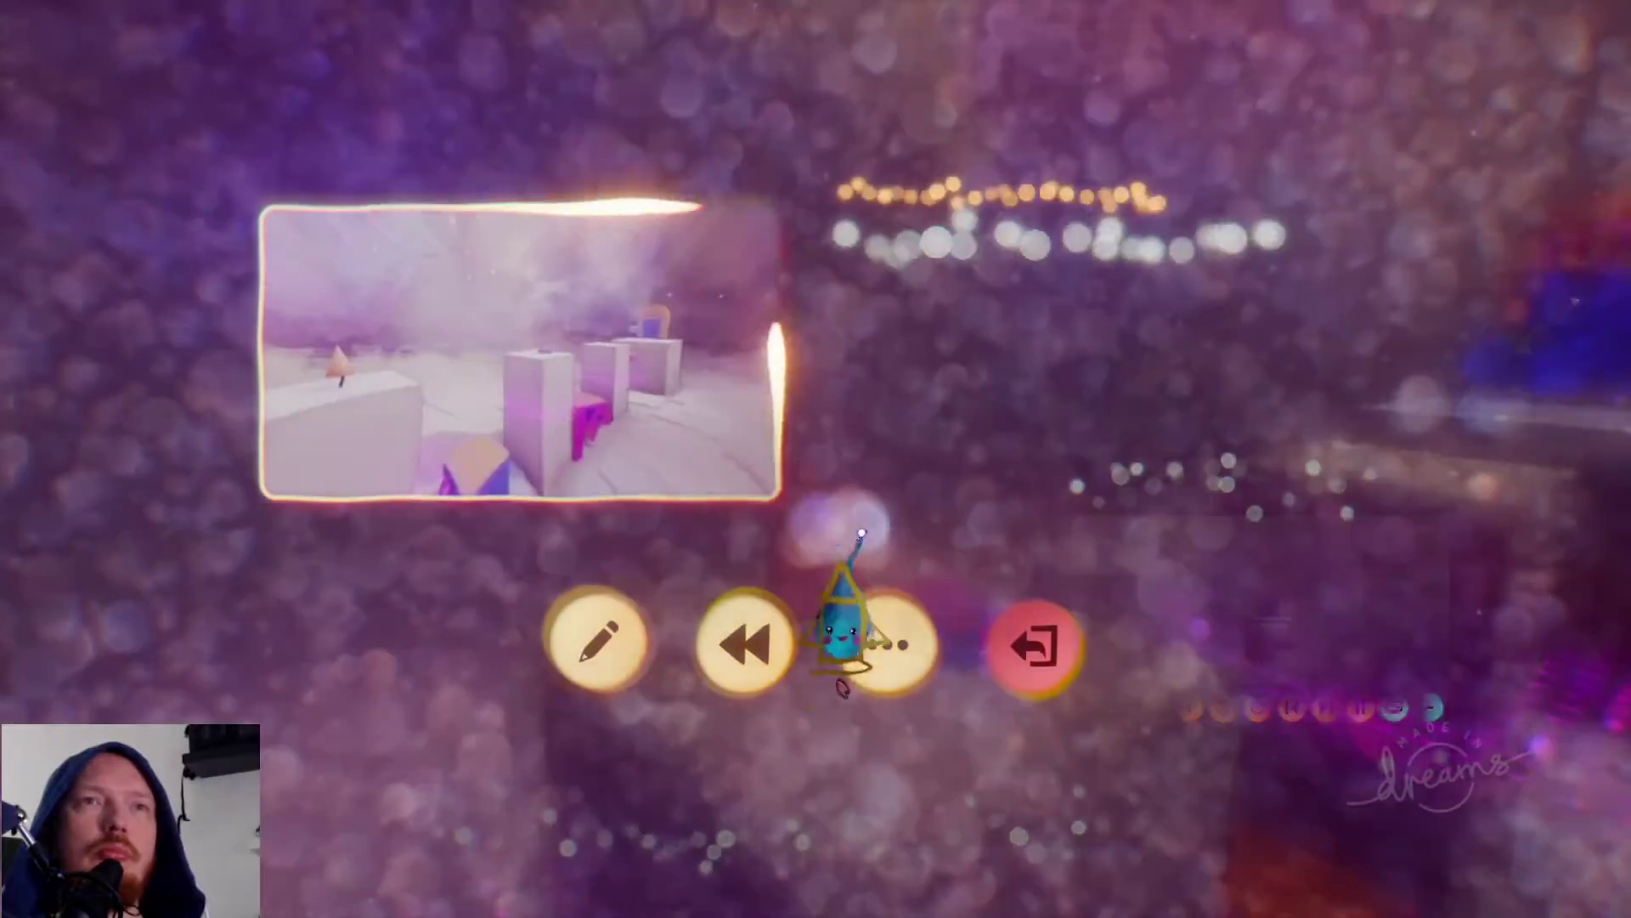
left_click(728, 671)
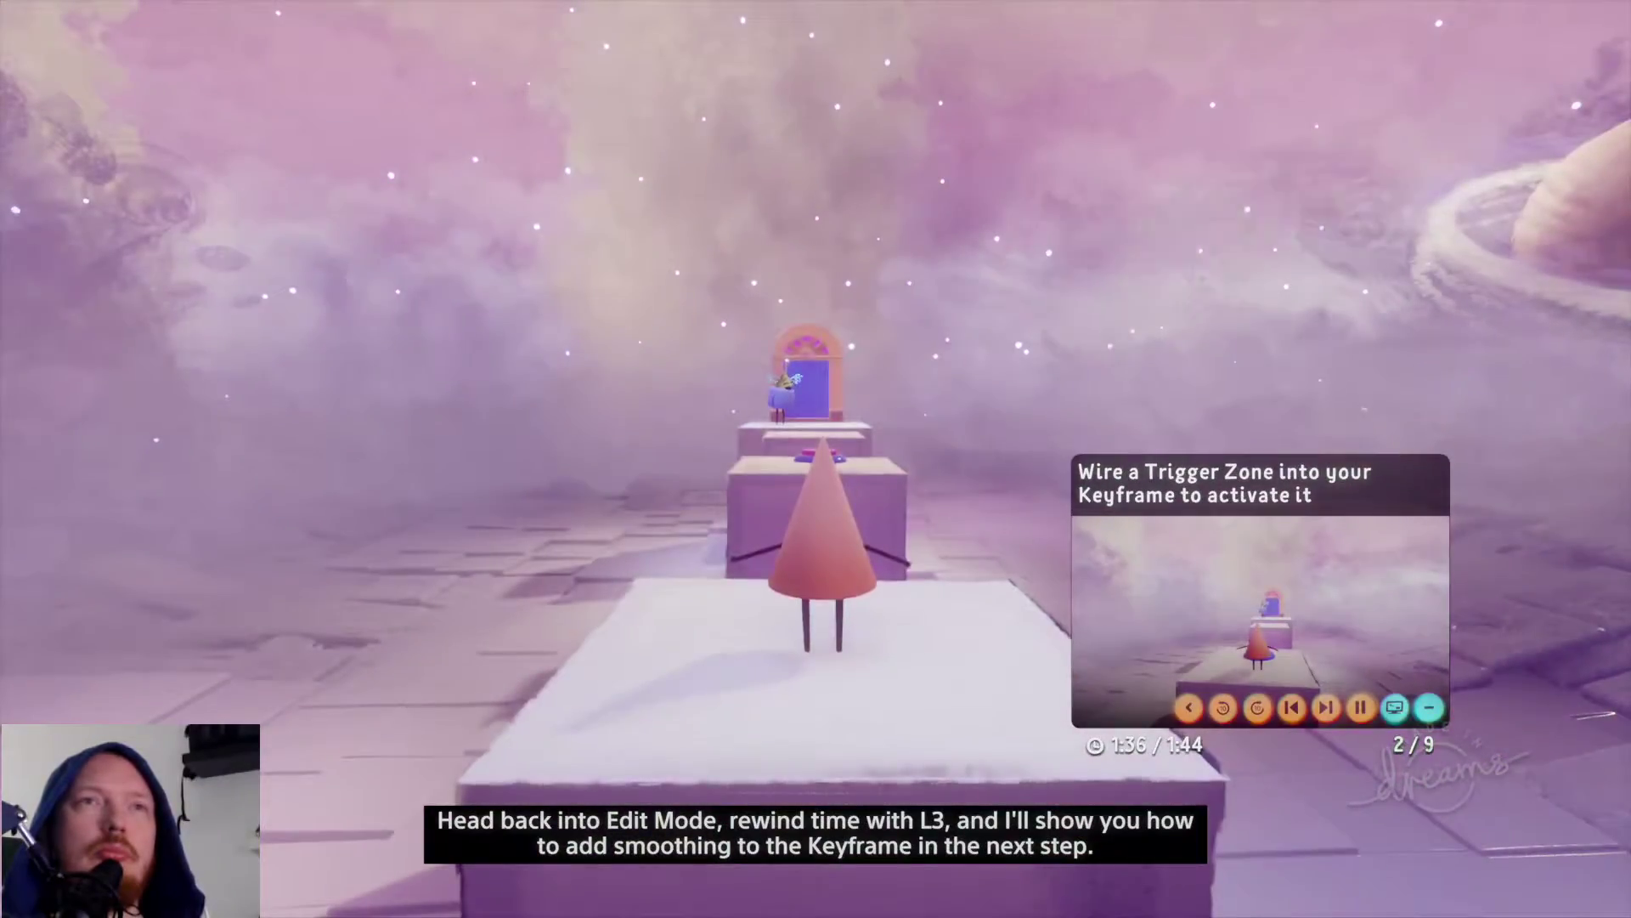
key("Up")
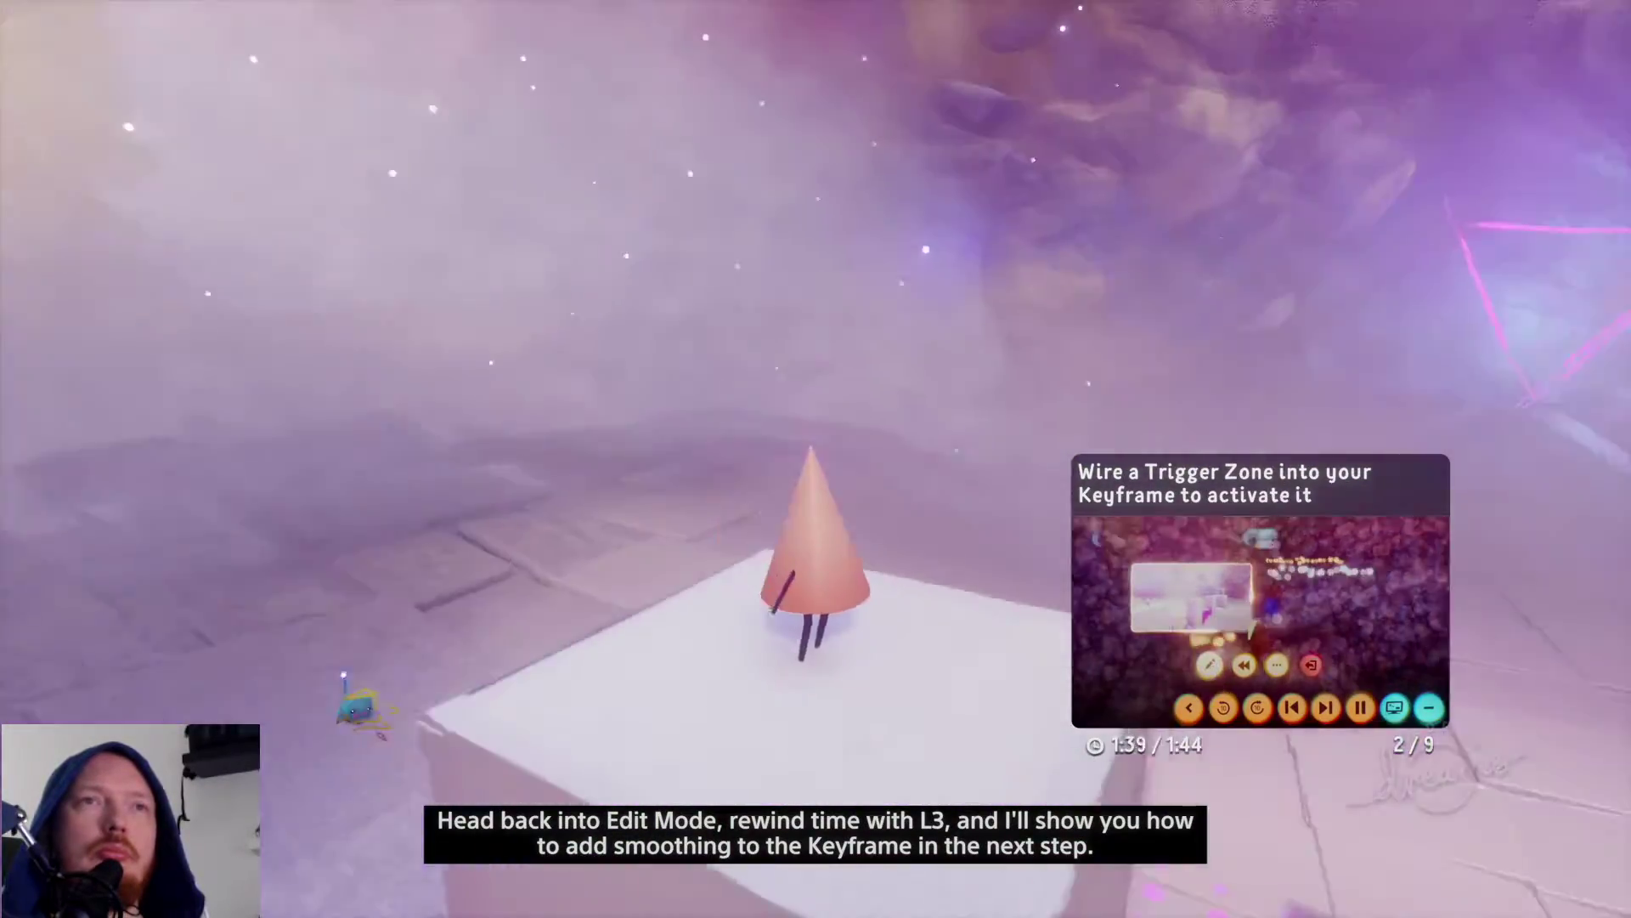
key("Left")
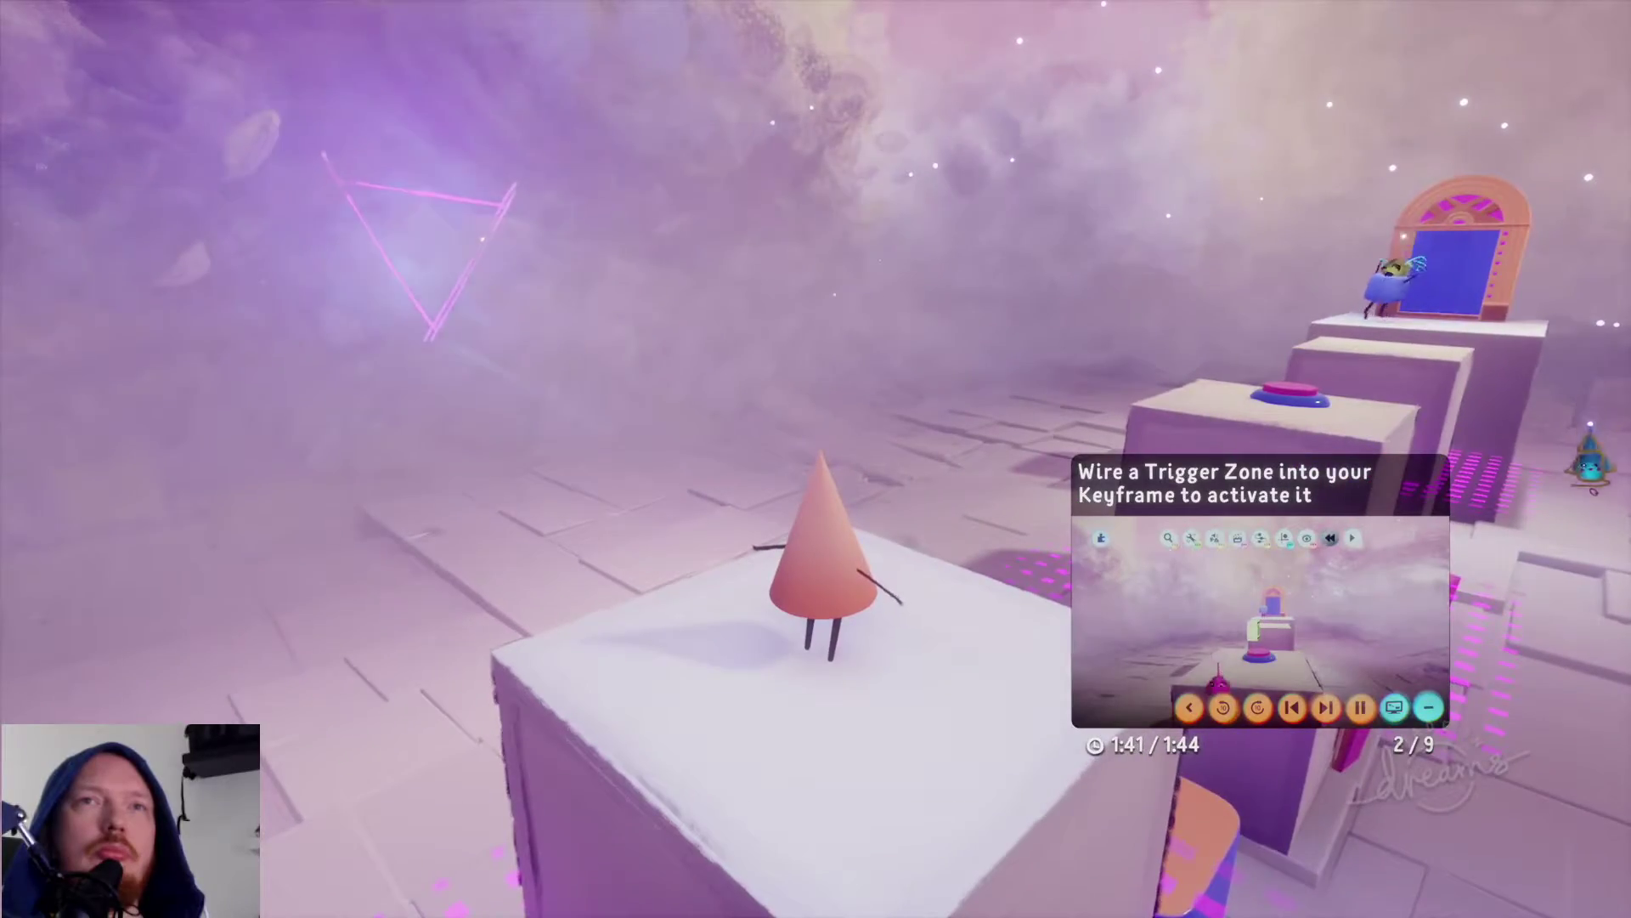
key("Escape")
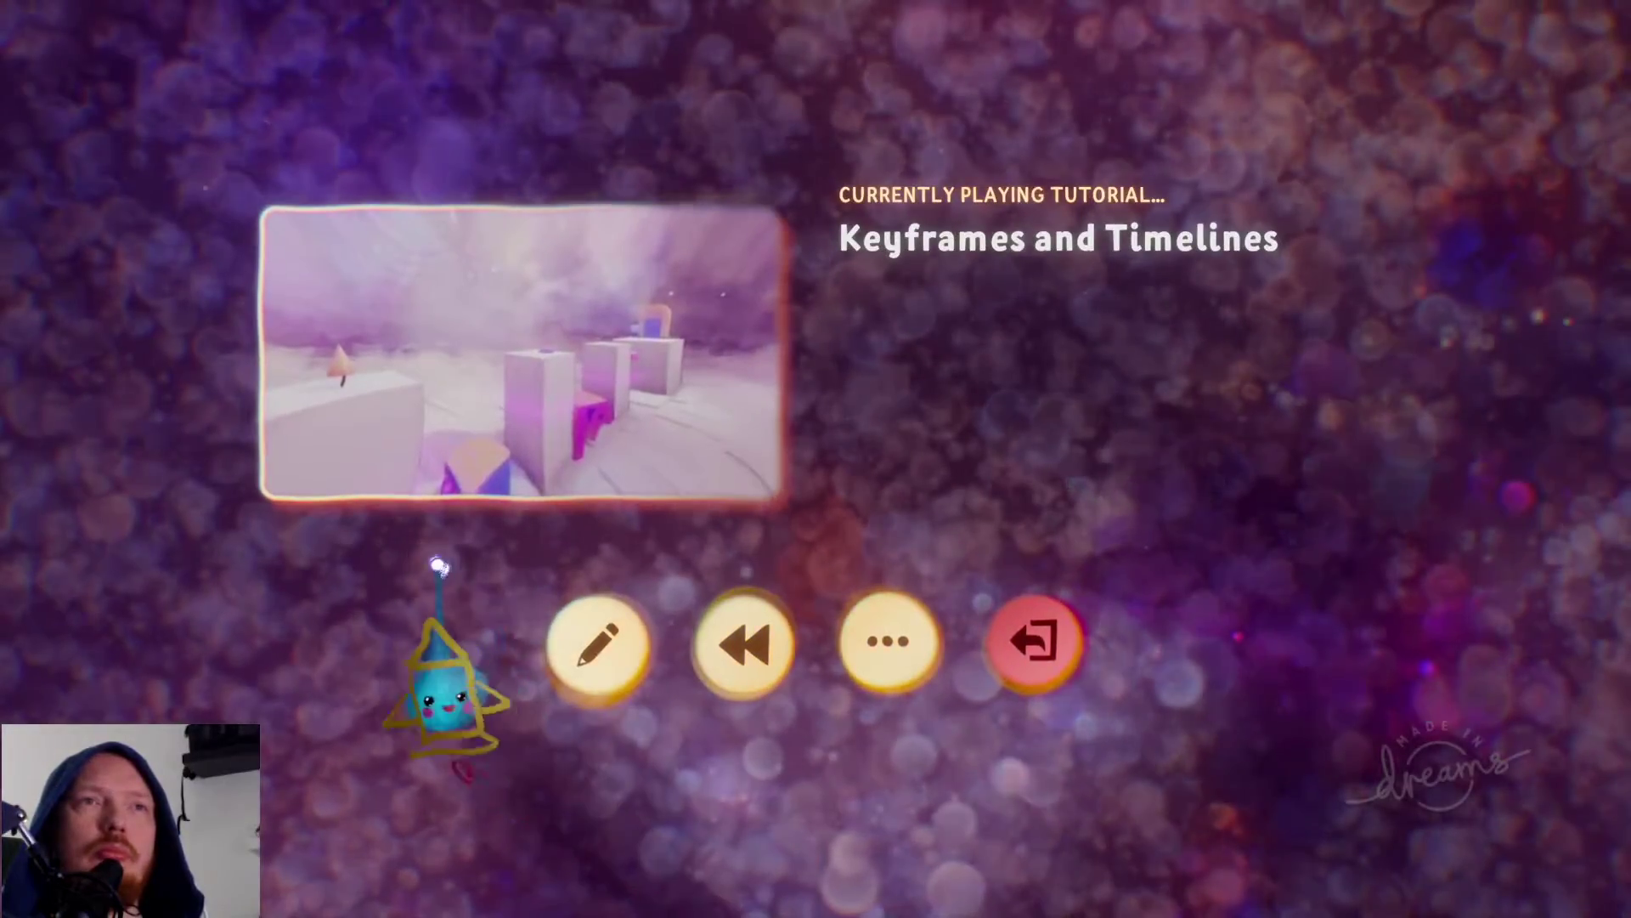
left_click(598, 643)
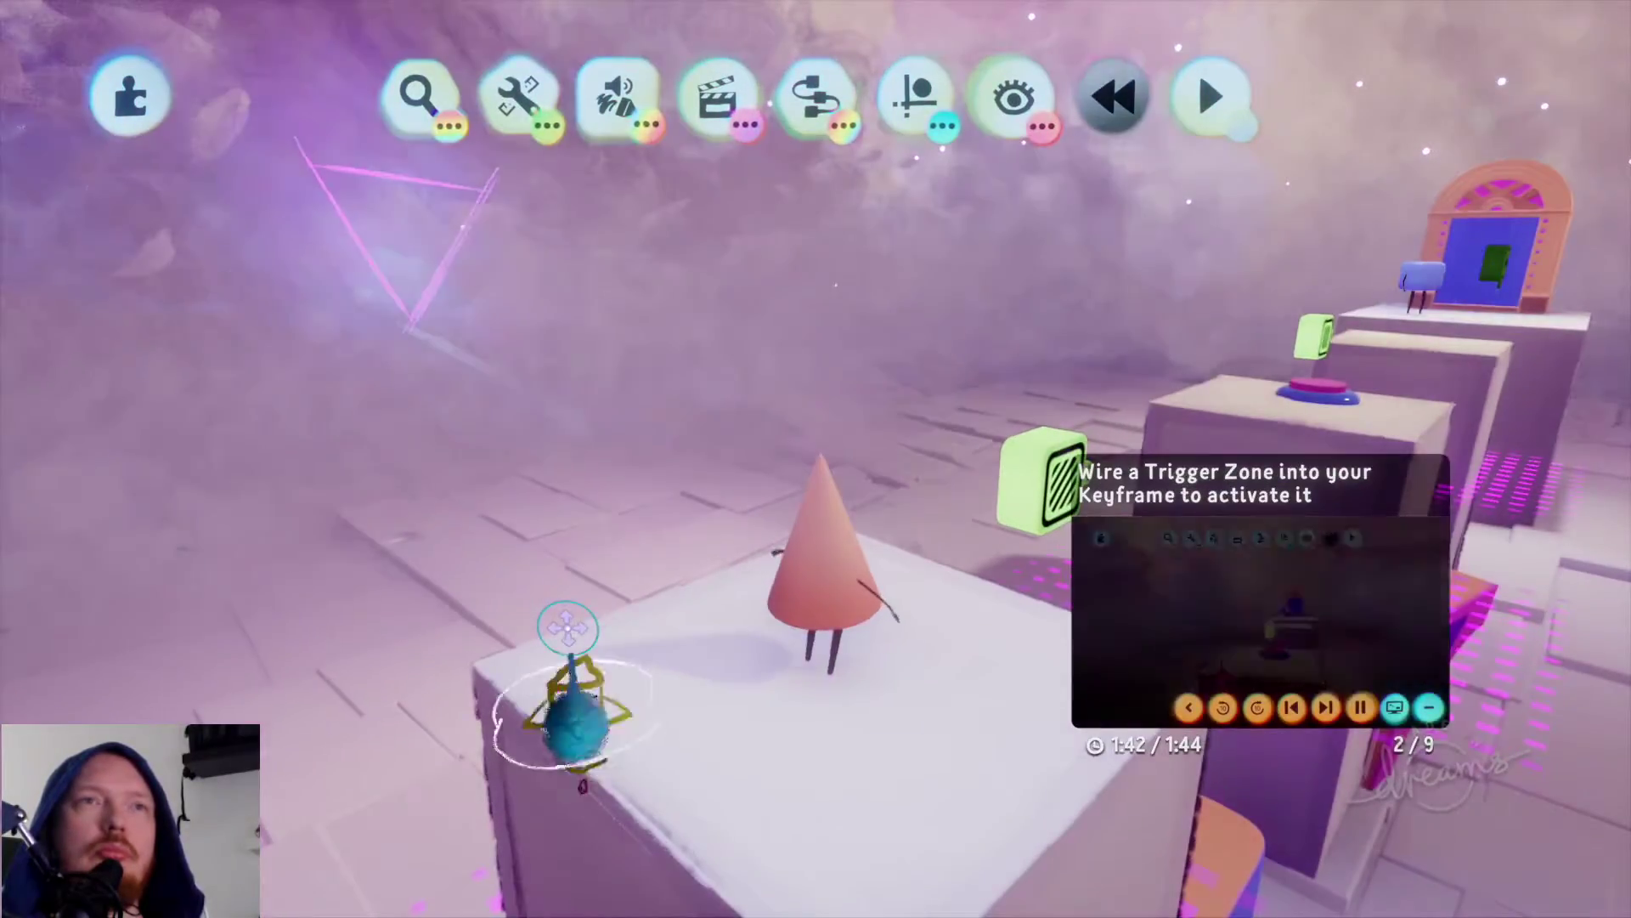
Step: Advance the tutorial to its third step, on smoothing out the Keyframe with sliders
key("Right")
key("Left")
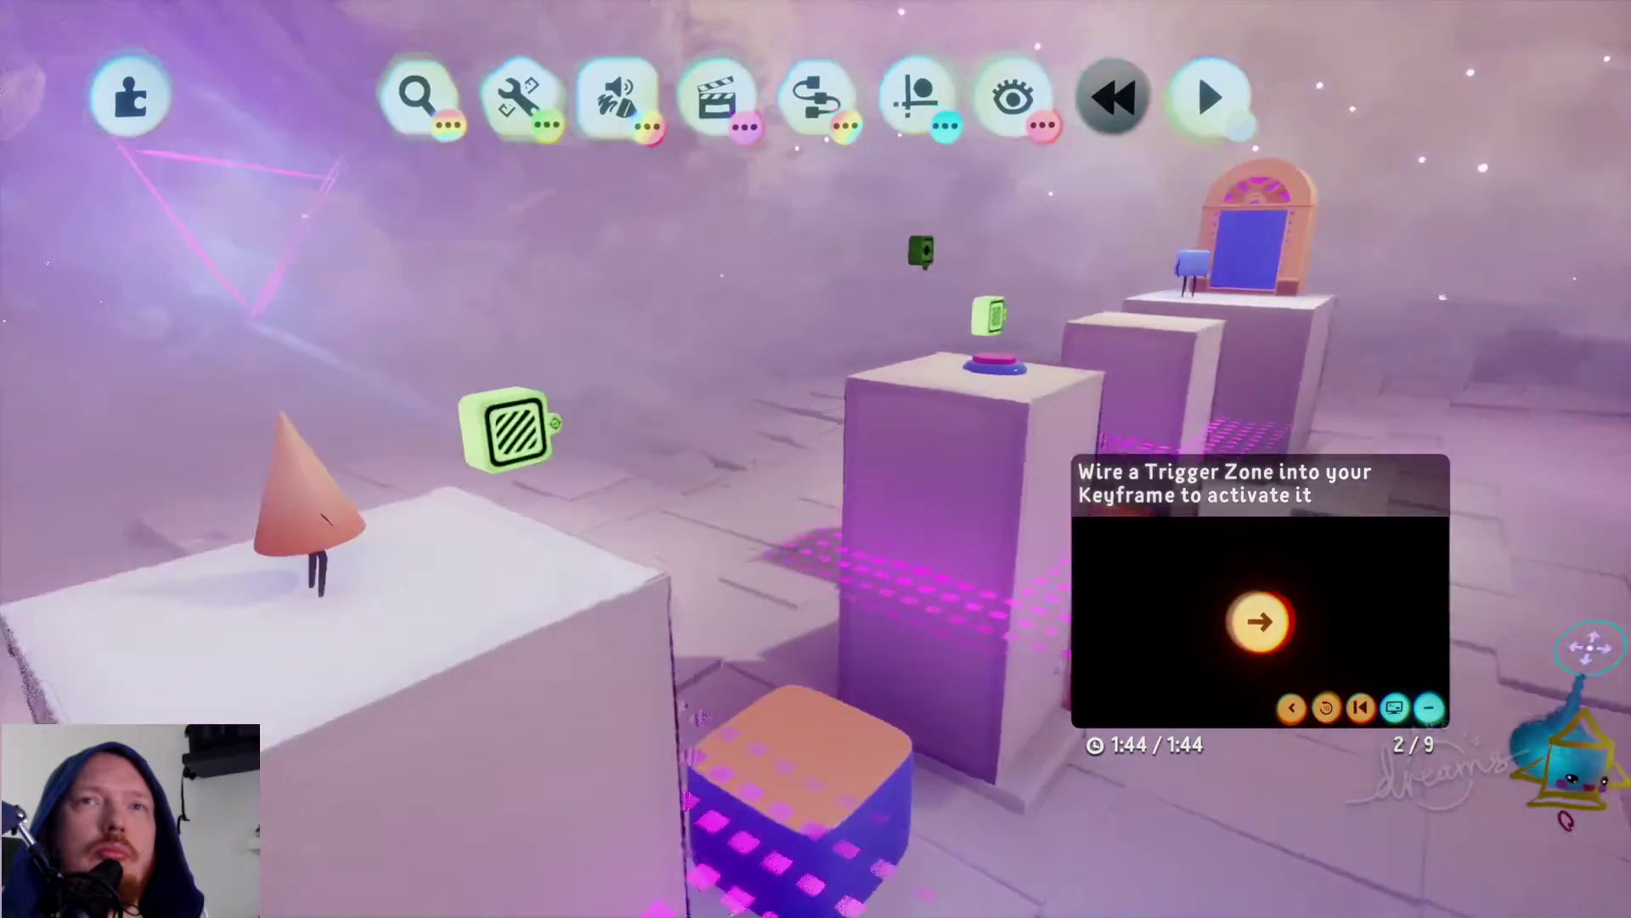
key("Left")
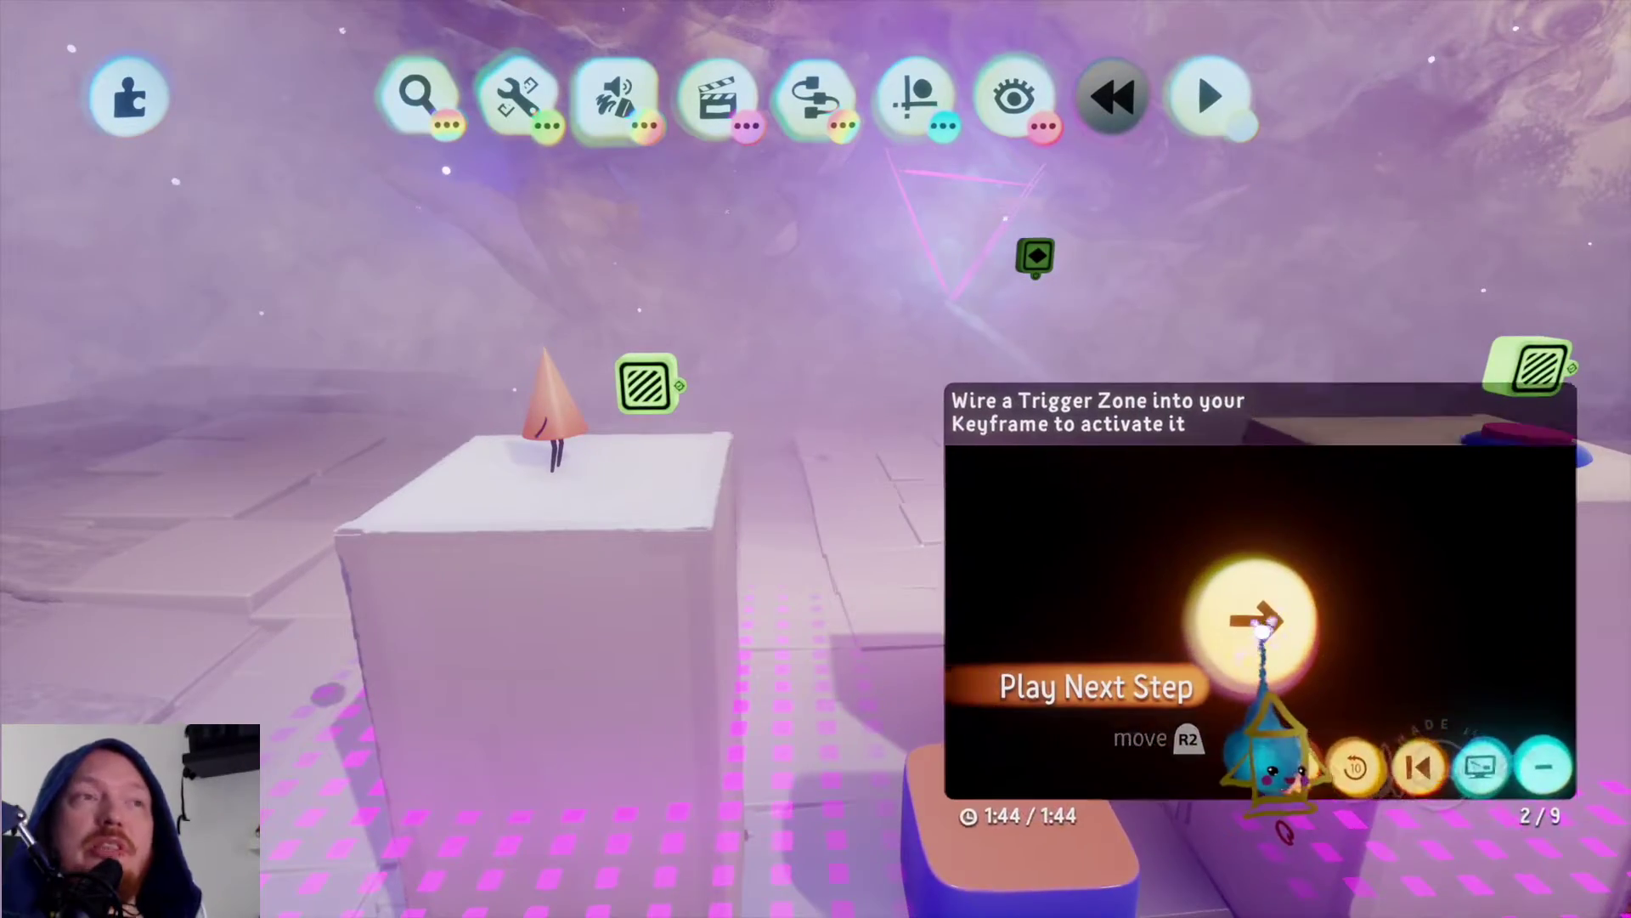
left_click(1261, 633)
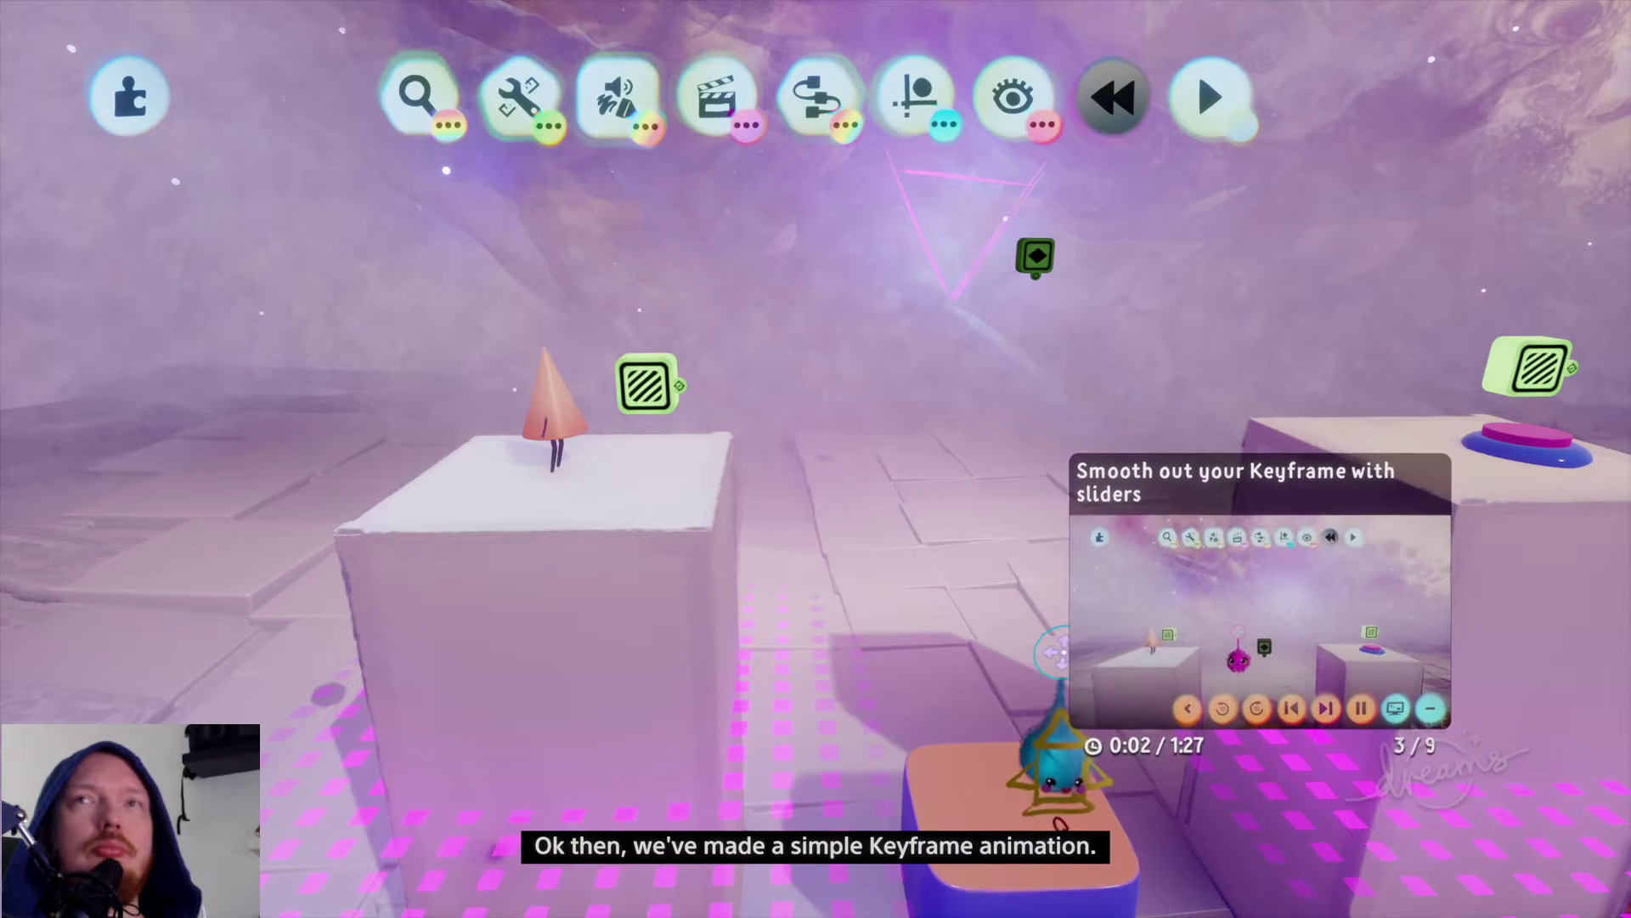
key("Right")
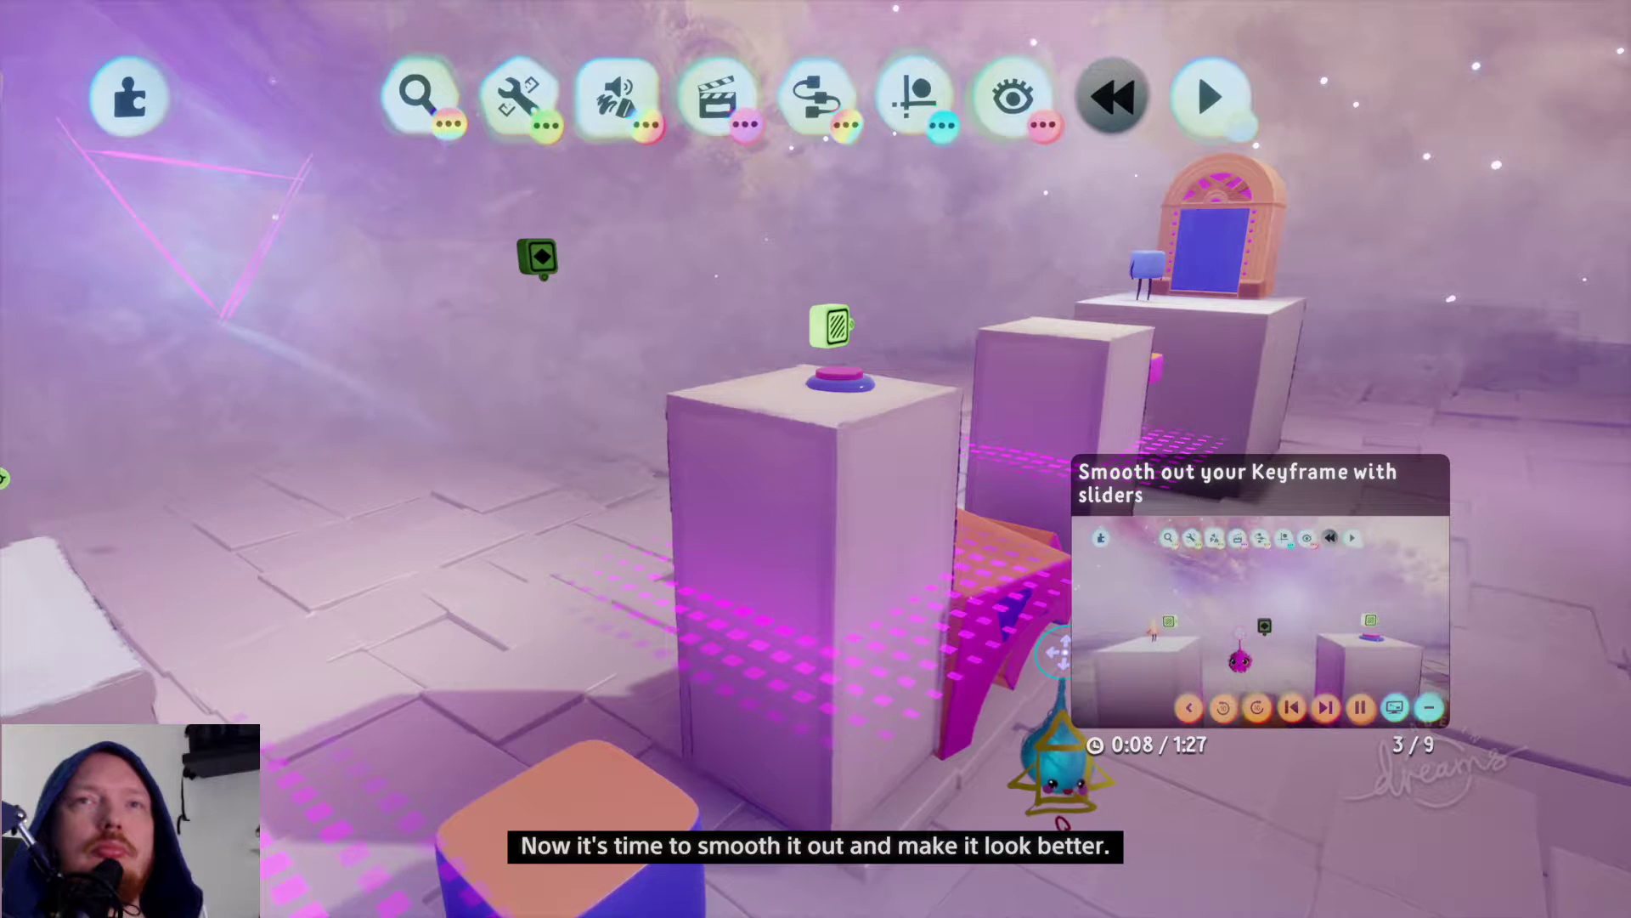
key("Left")
key("Right")
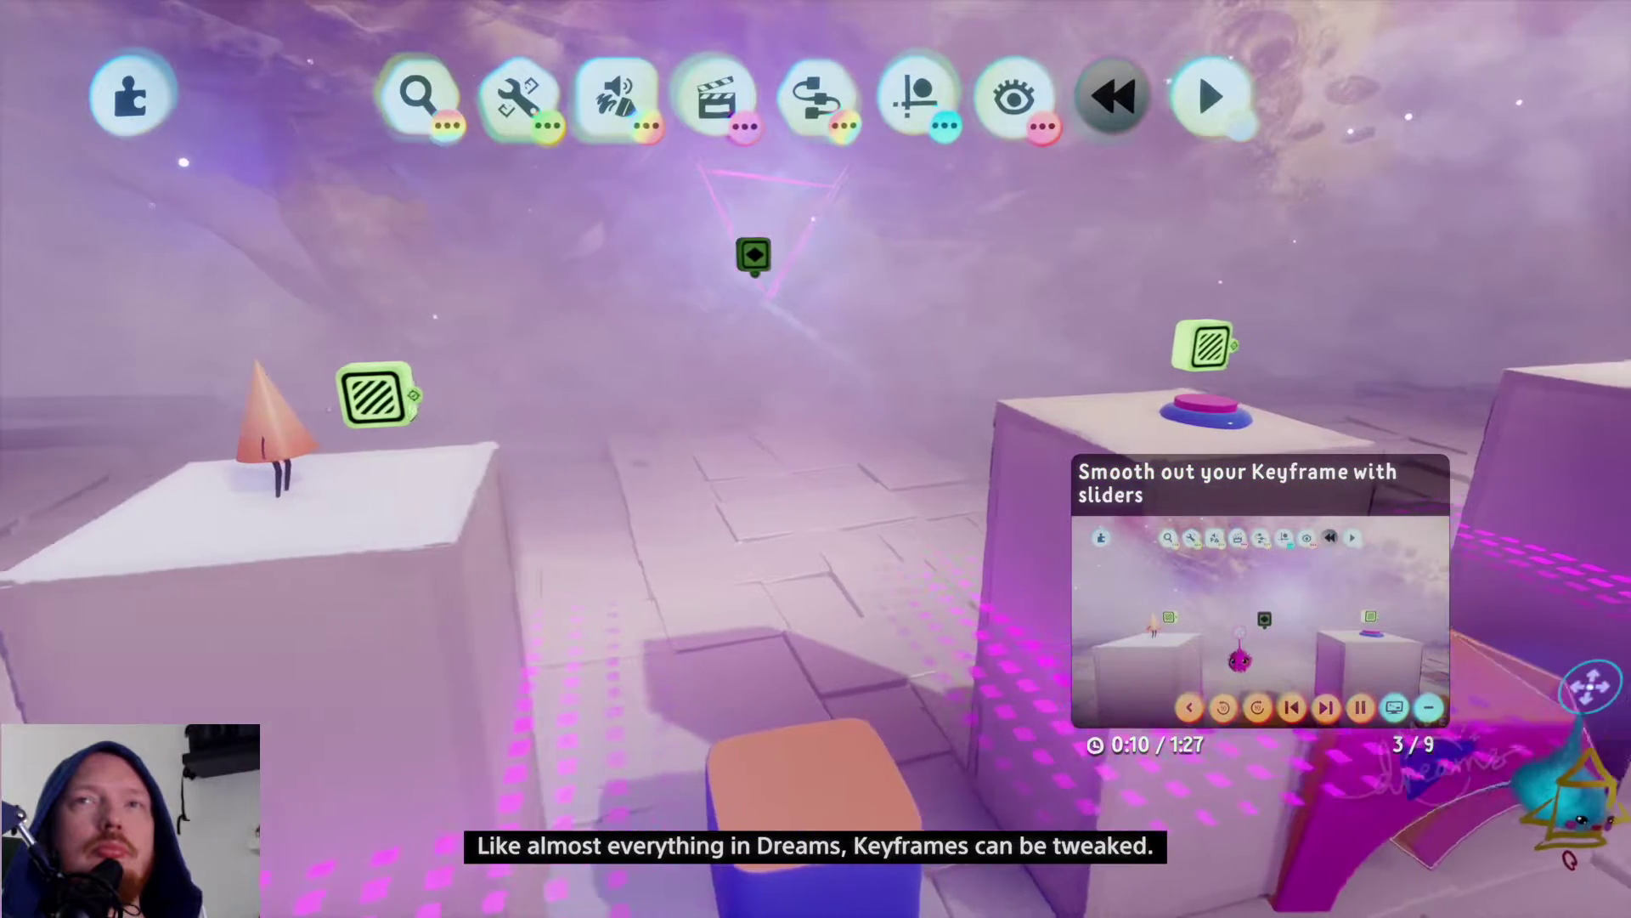
key("Right")
key("Left")
key("Down")
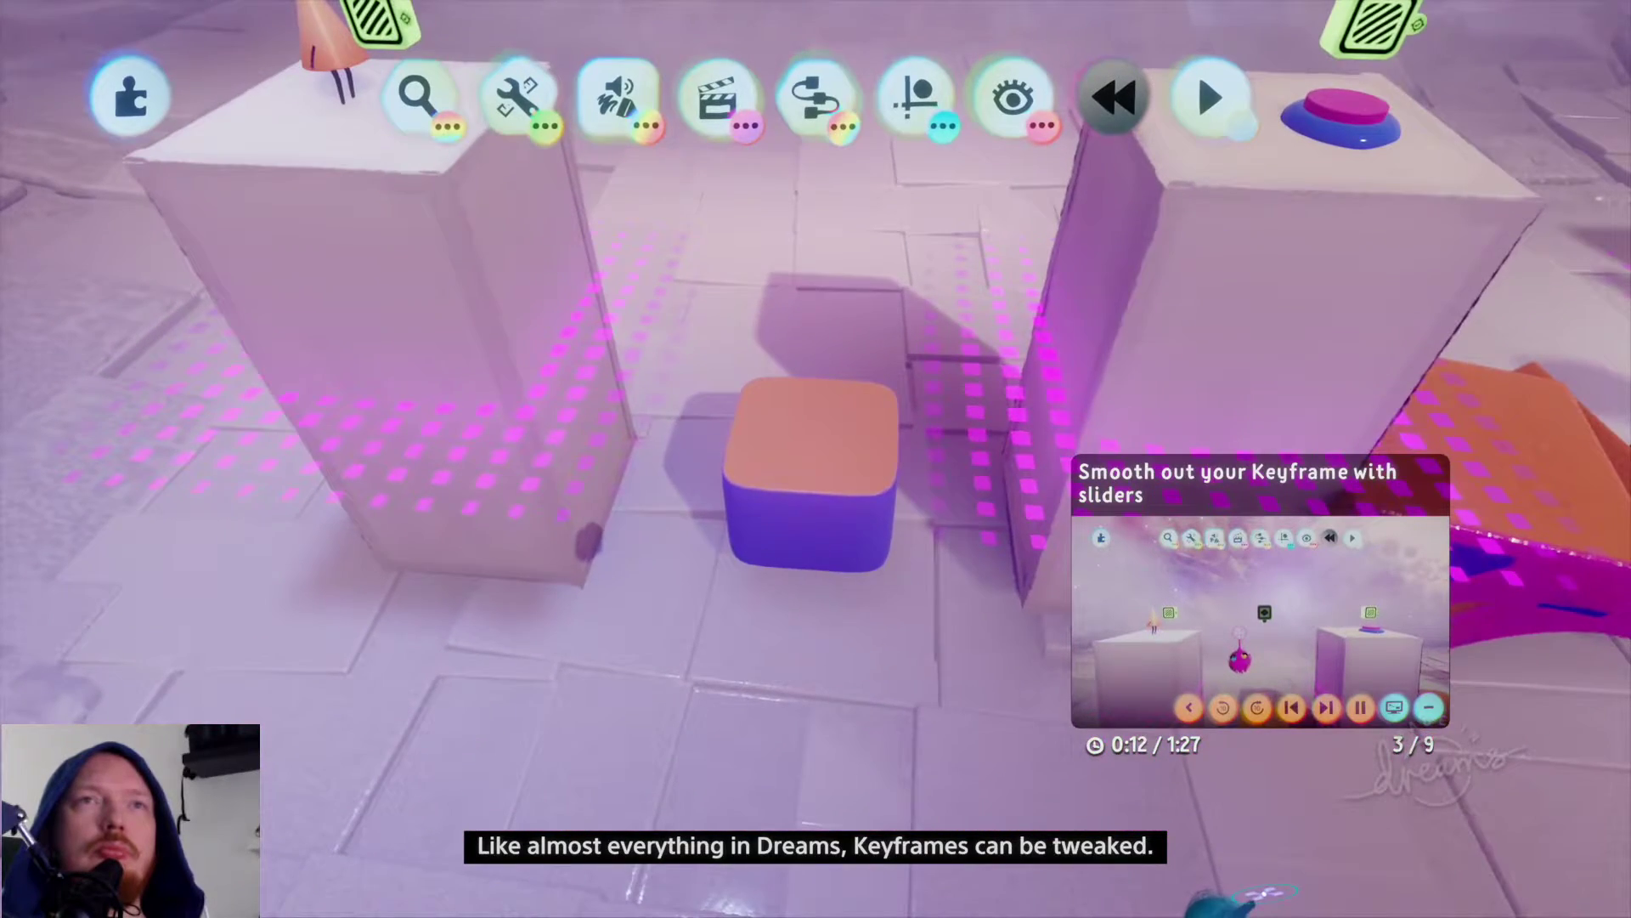
key("Up")
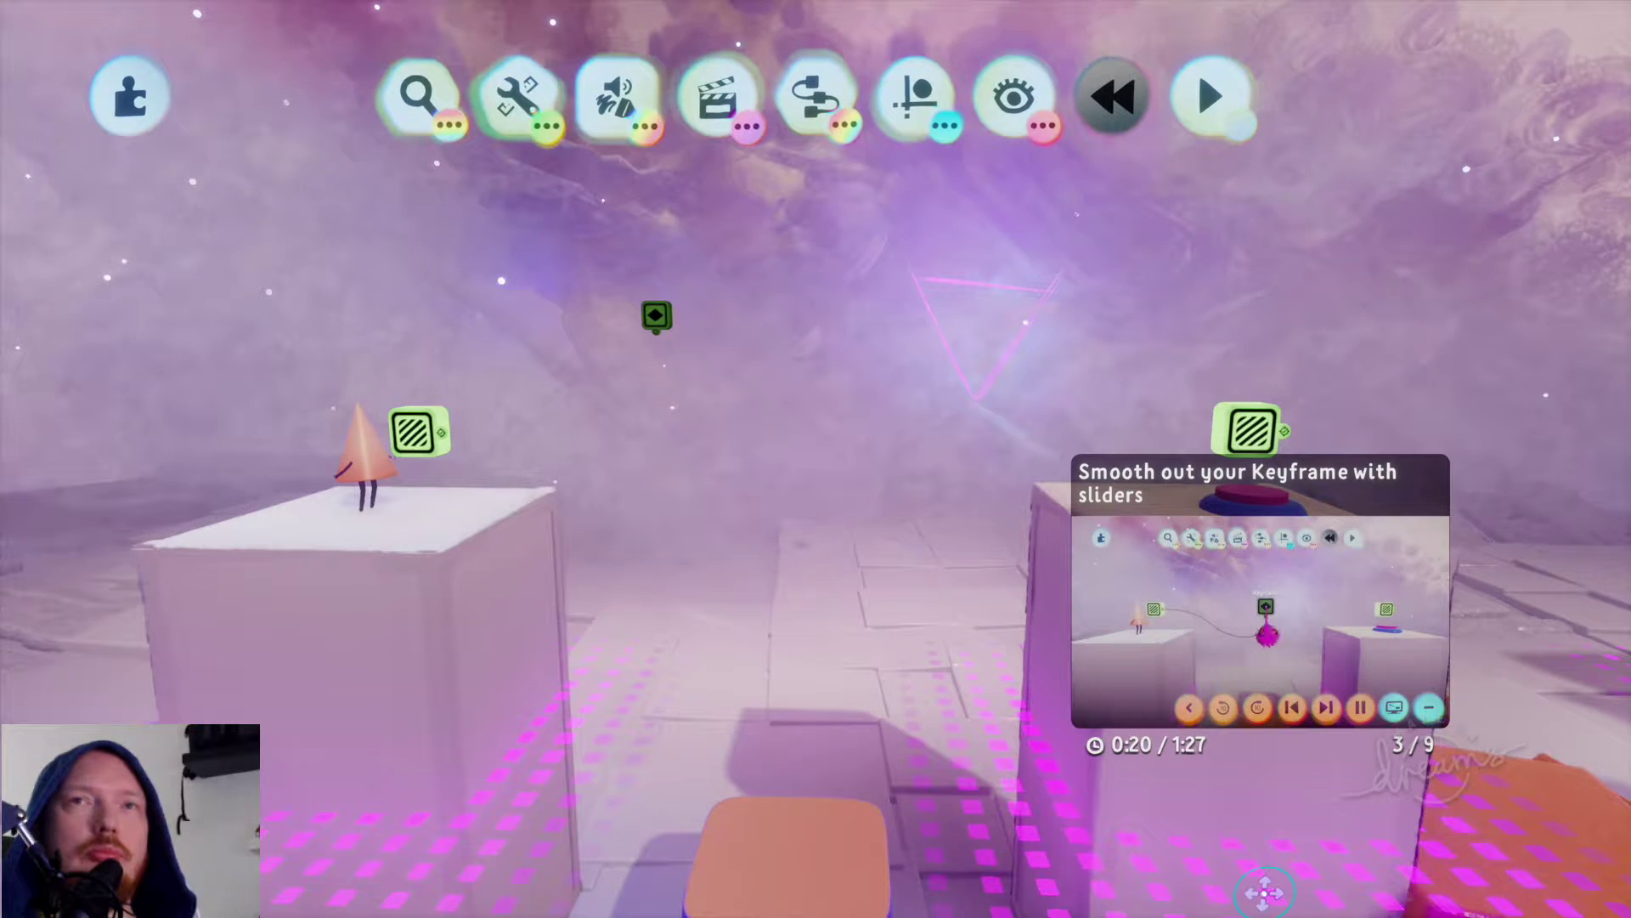
Step: Open the tweak menu of the Keyframe wired to the Trigger Zone beside the cone puppet
left_click_drag(718, 627, 685, 561)
left_click(669, 504)
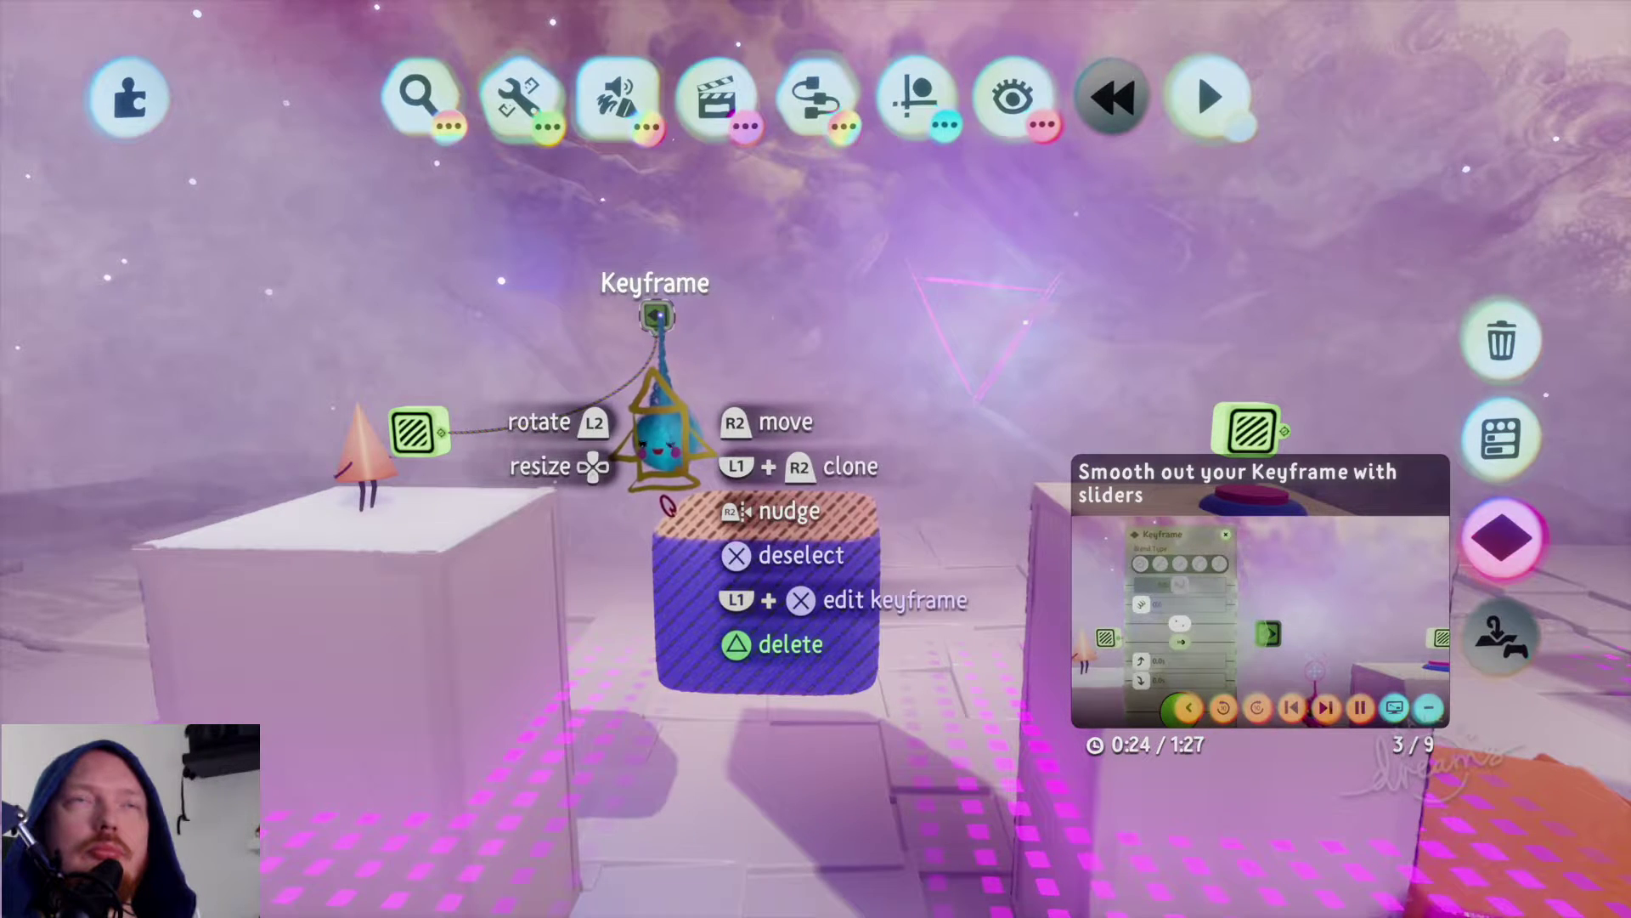
left_click(668, 505)
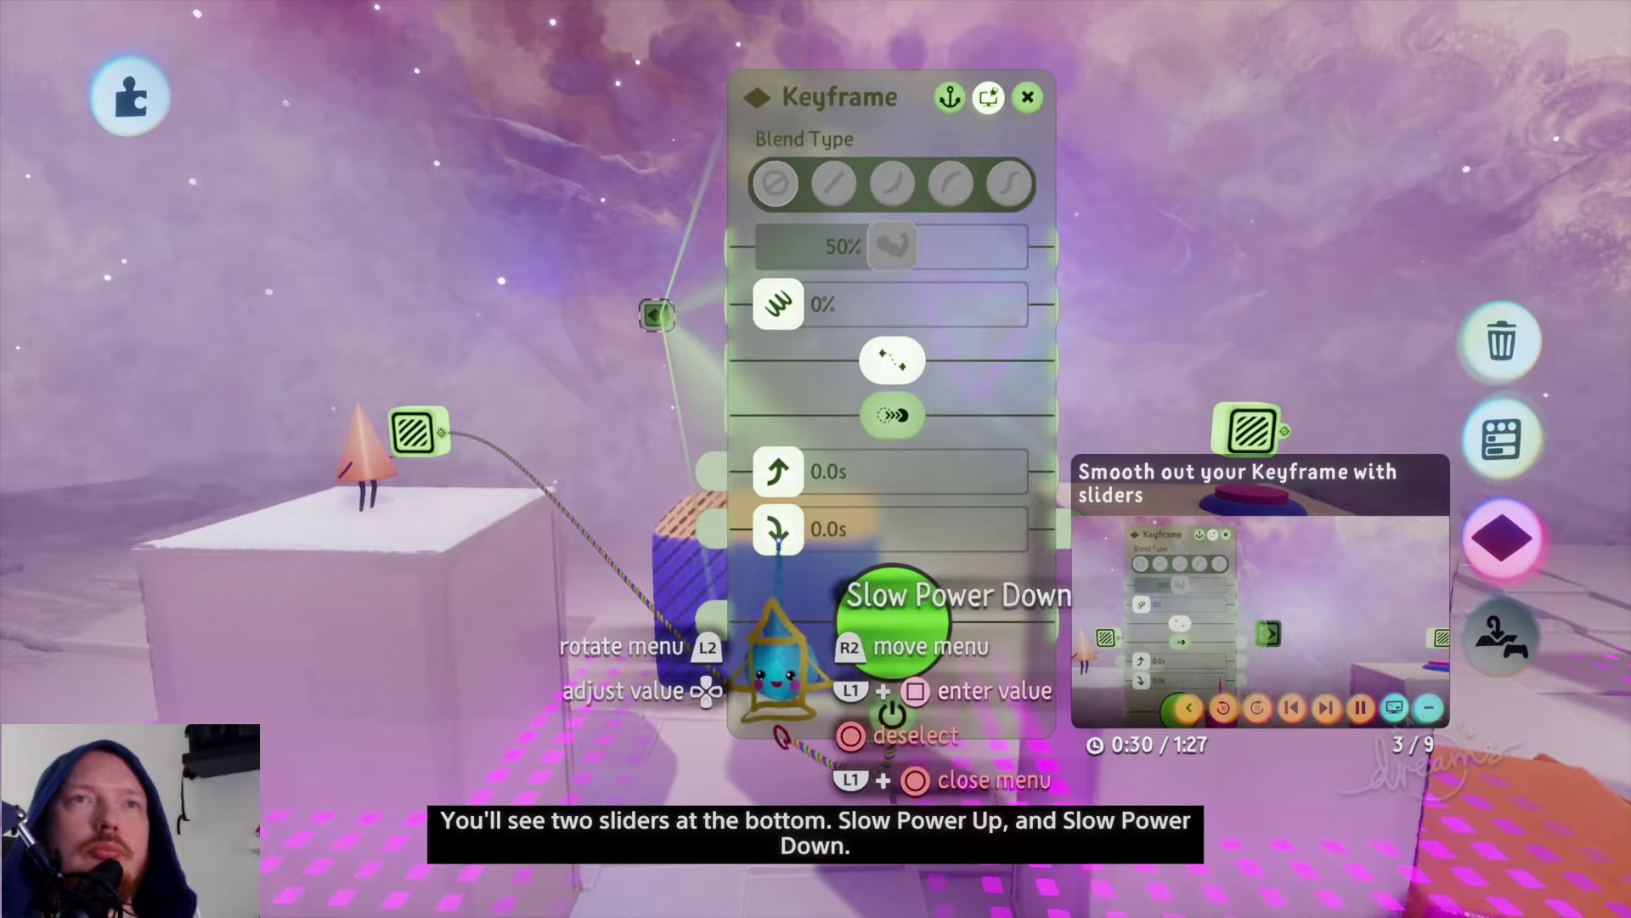
Step: Set the Keyframe's Slow Power Down and Slow Power Up to 4.0 s each
mouse_move(779, 528)
left_click_drag(784, 595, 892, 629)
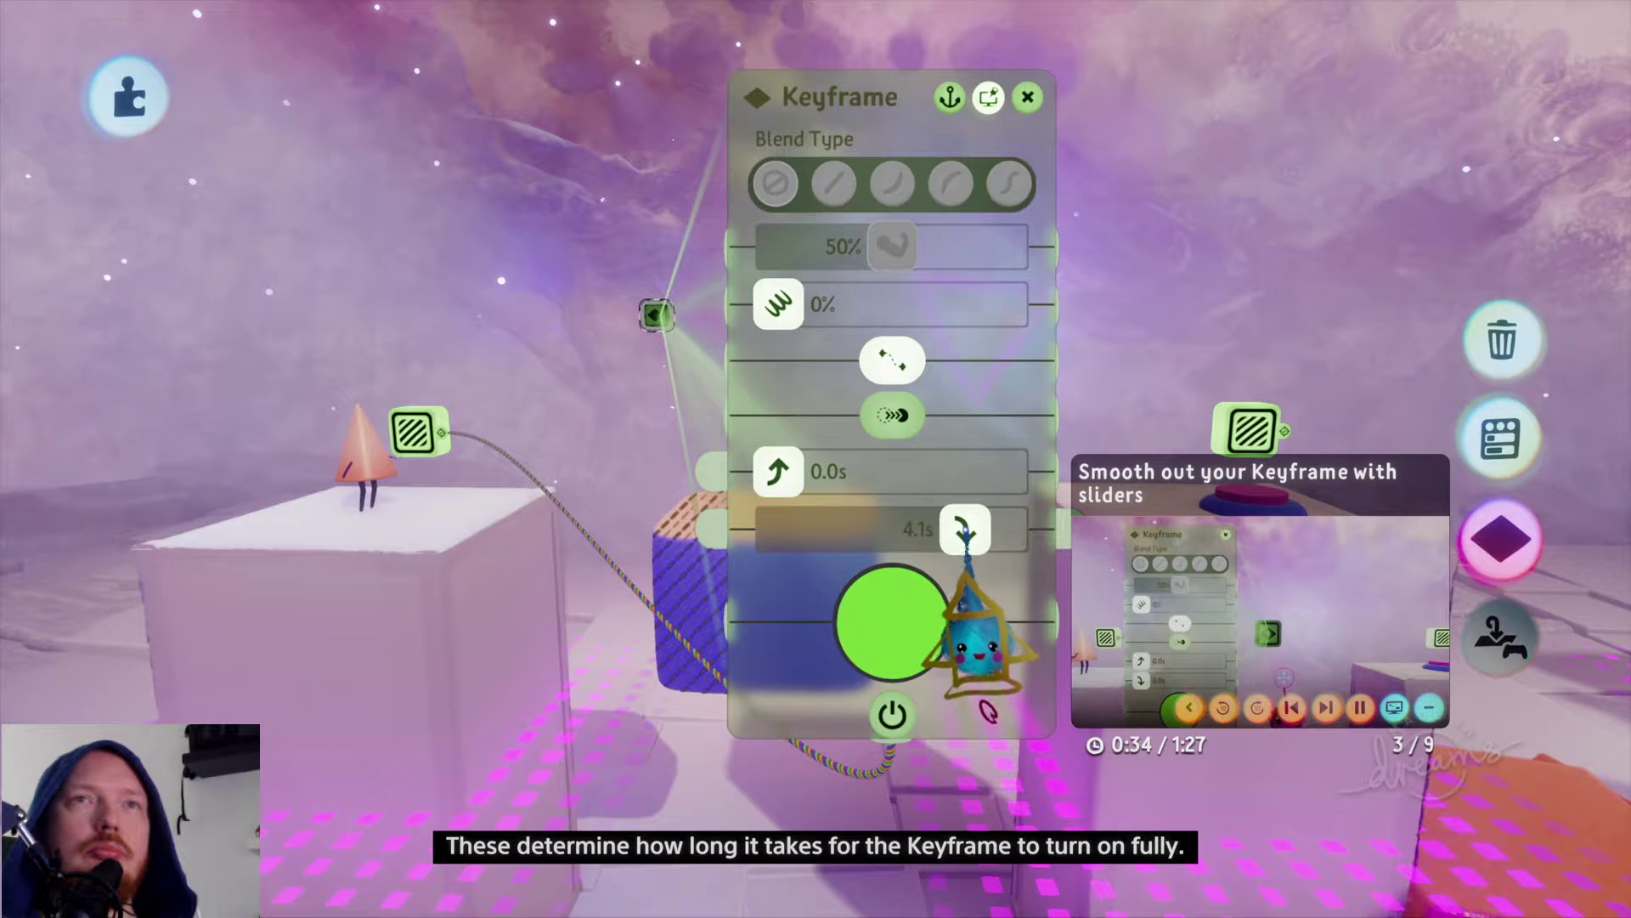
left_click_drag(964, 533, 947, 532)
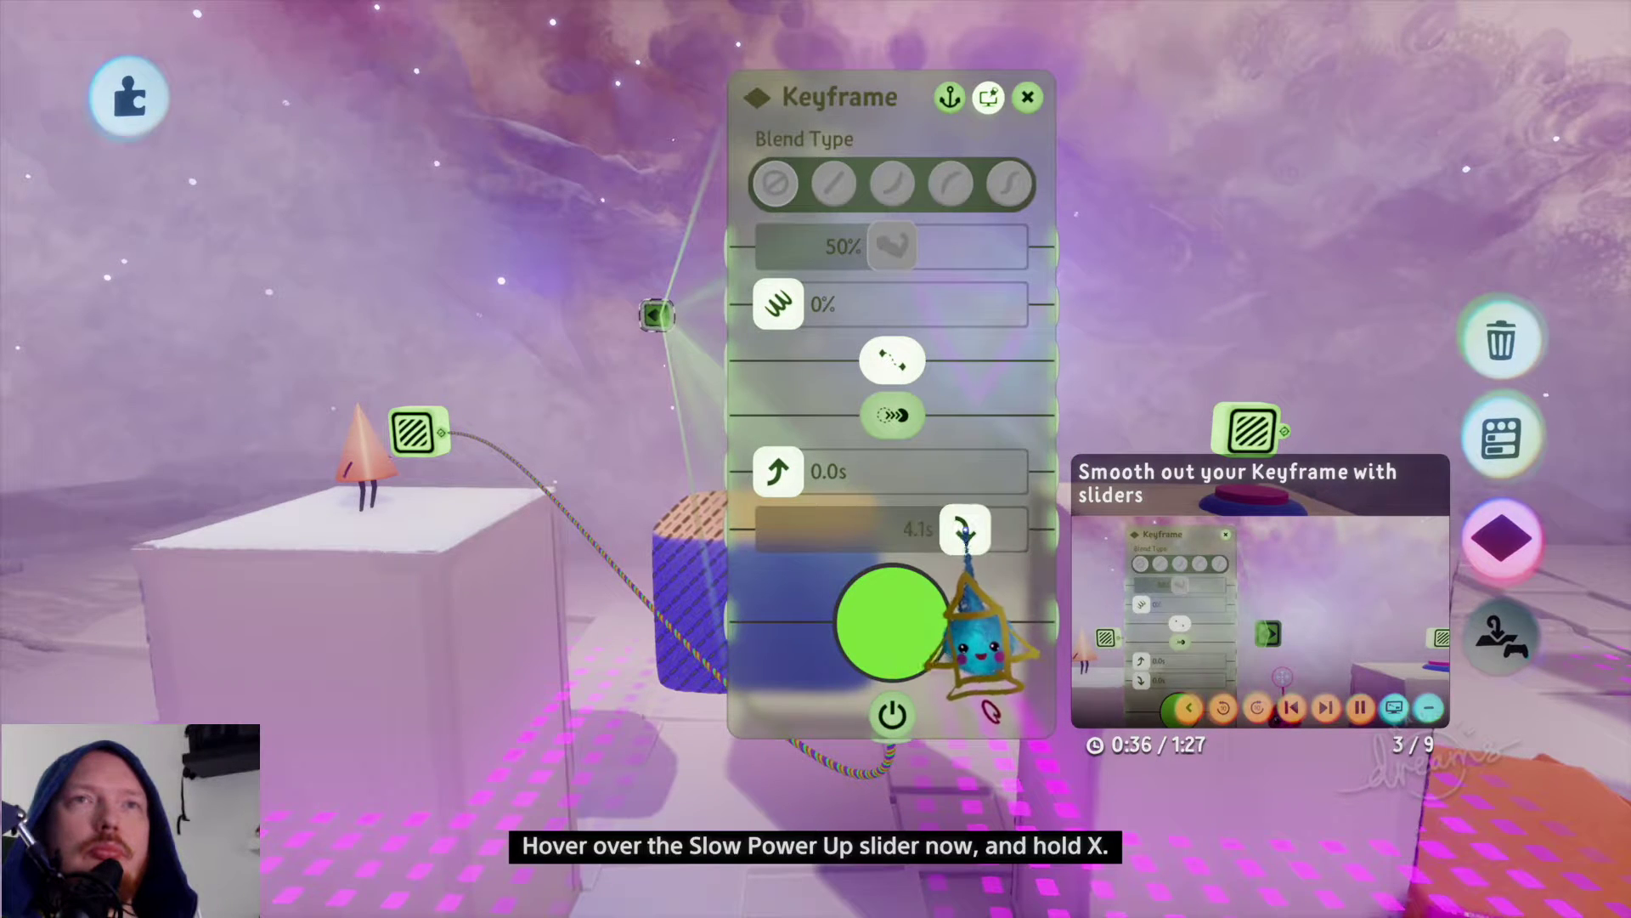
left_click_drag(778, 470, 952, 472)
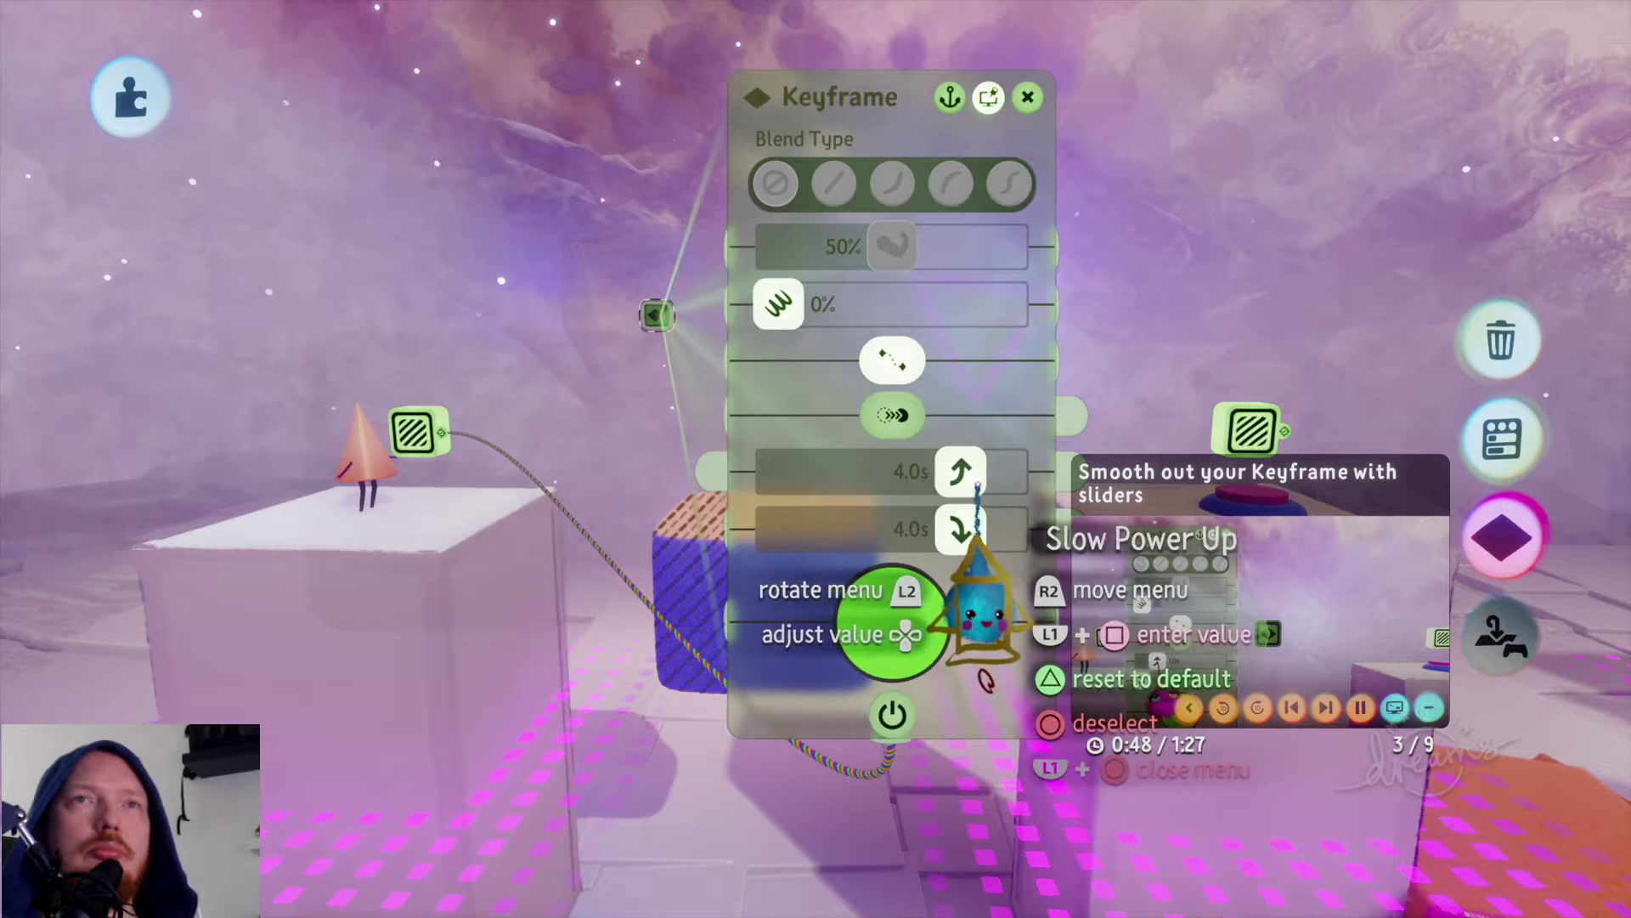
Step: Set the Keyframe's Slow Power Up and Slow Power Down to 2.0 s each and close its tweak menu
left_click_drag(960, 544, 792, 543)
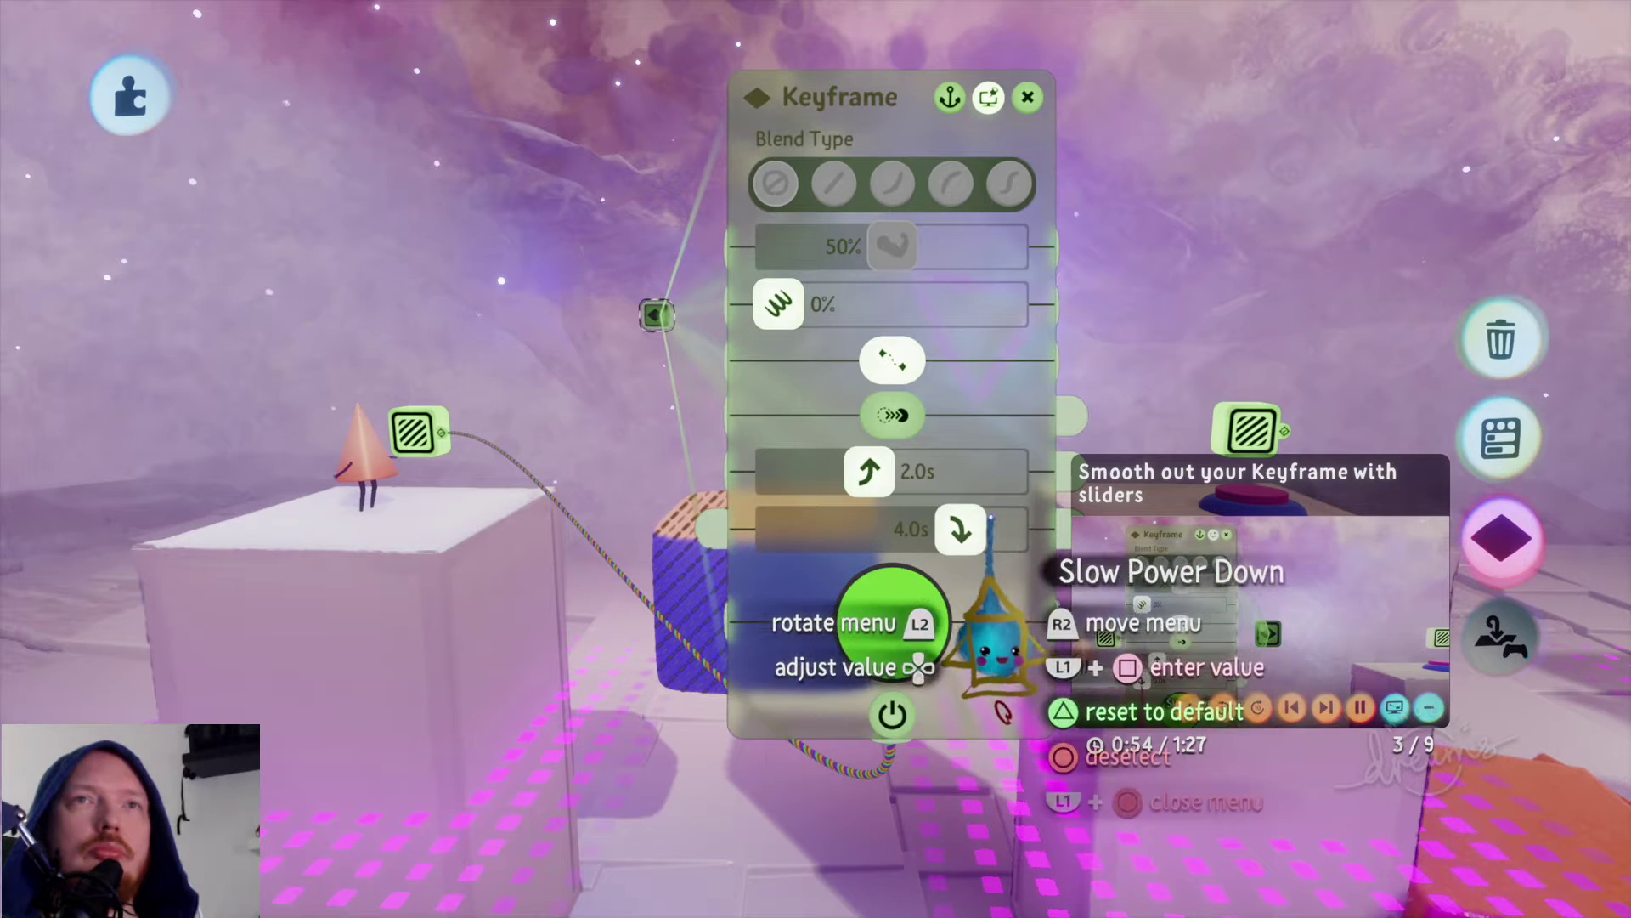
left_click_drag(960, 544, 875, 544)
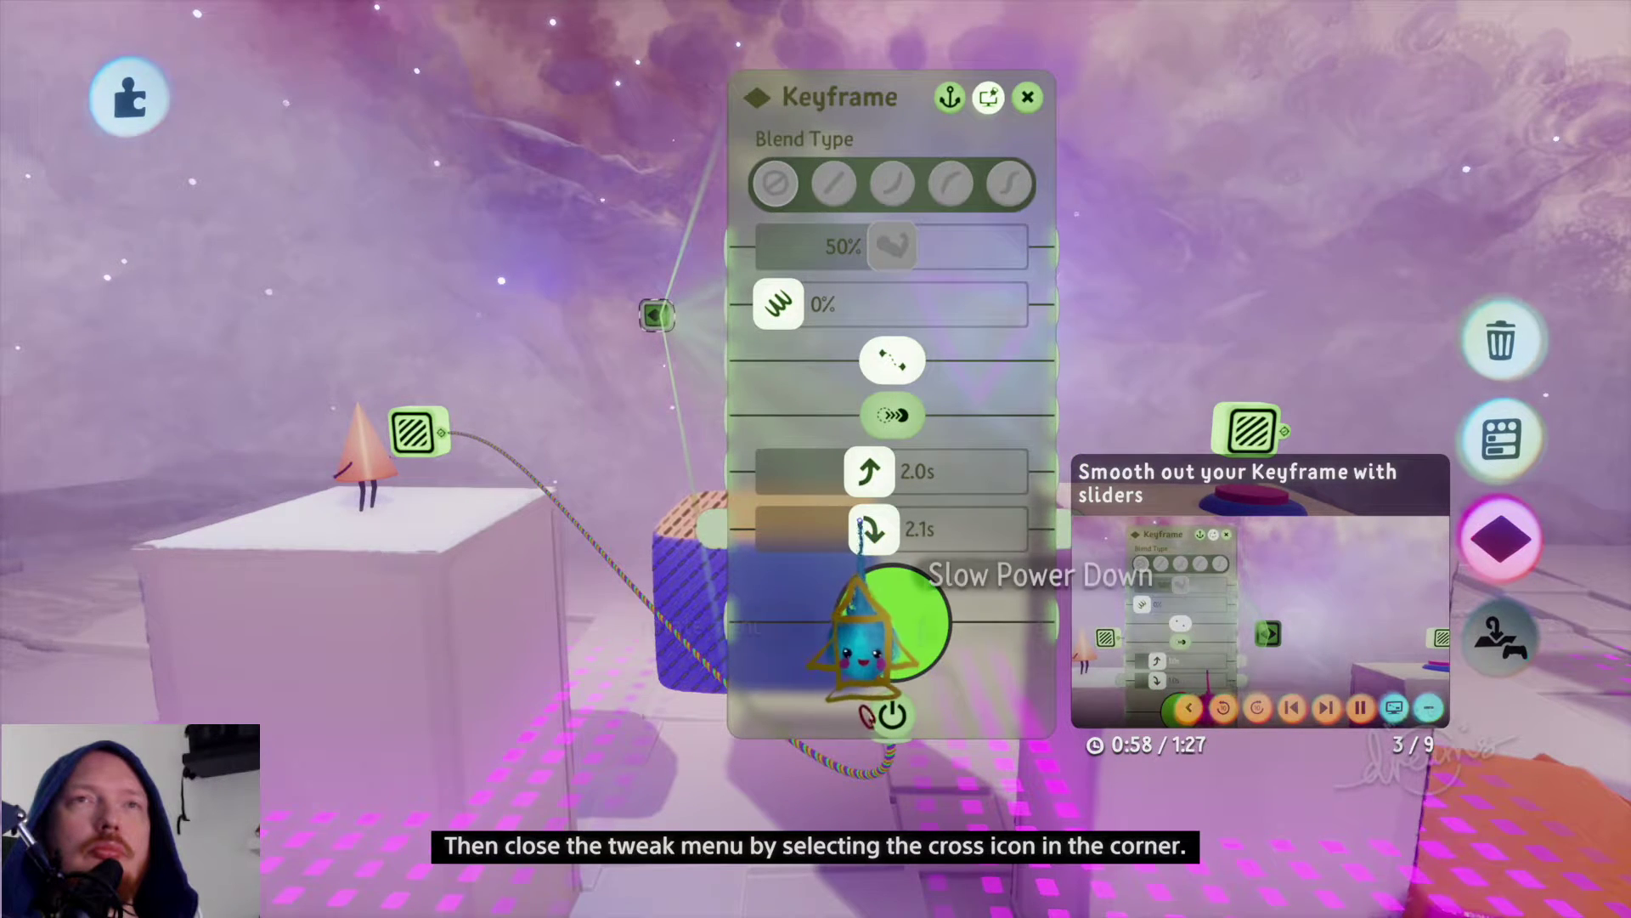
key("ctrl+z")
key("ctrl+y")
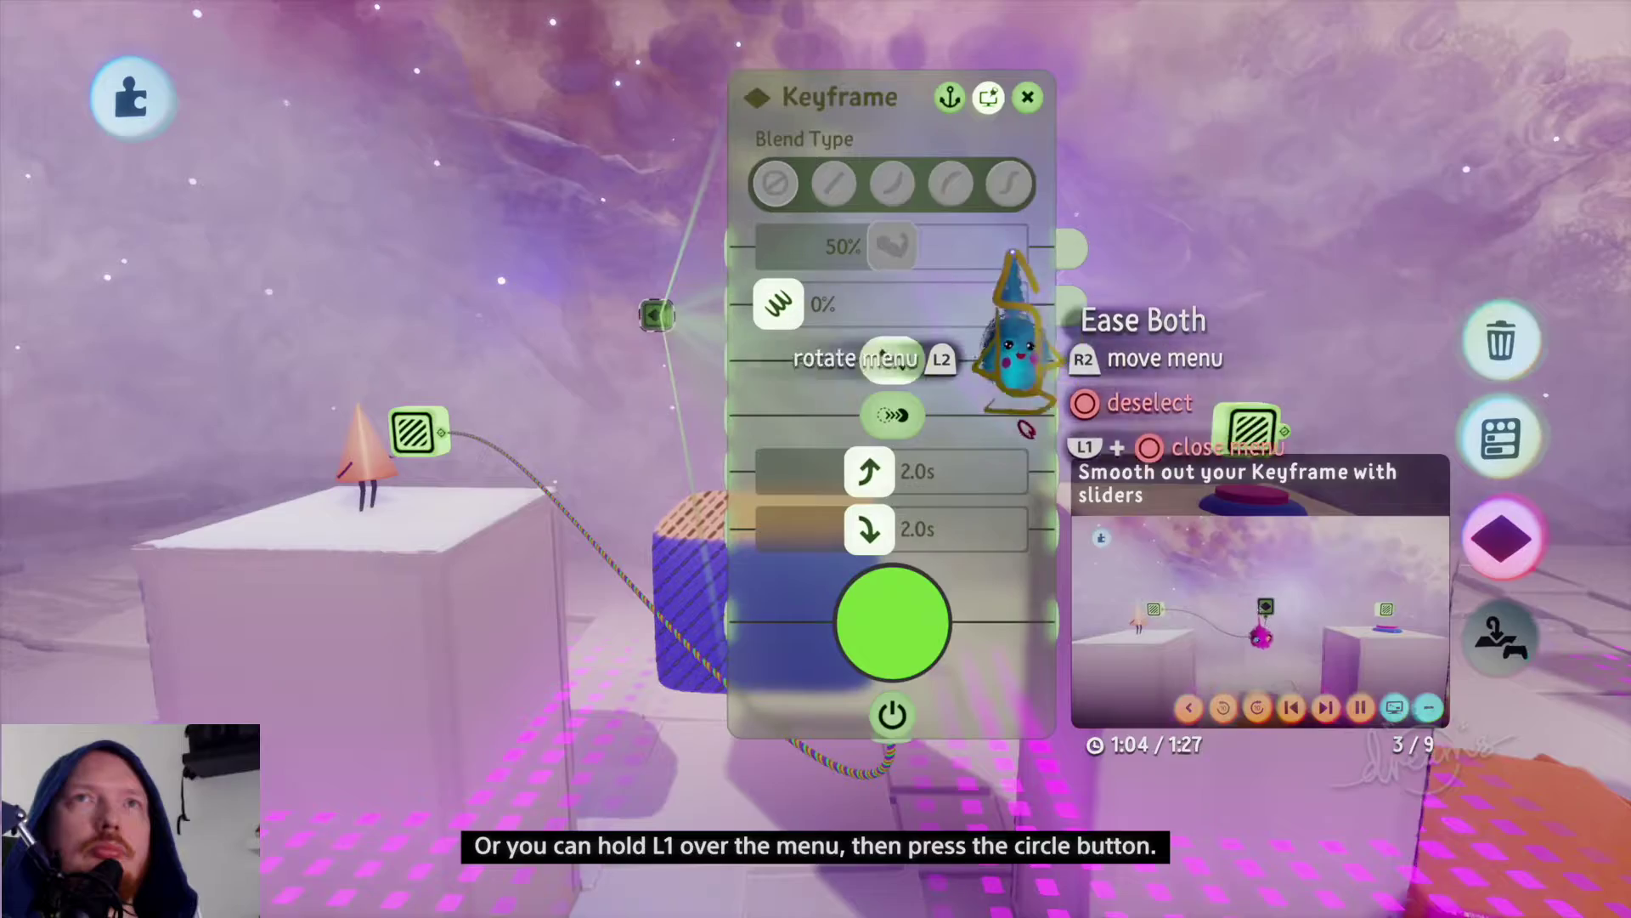
key("Escape")
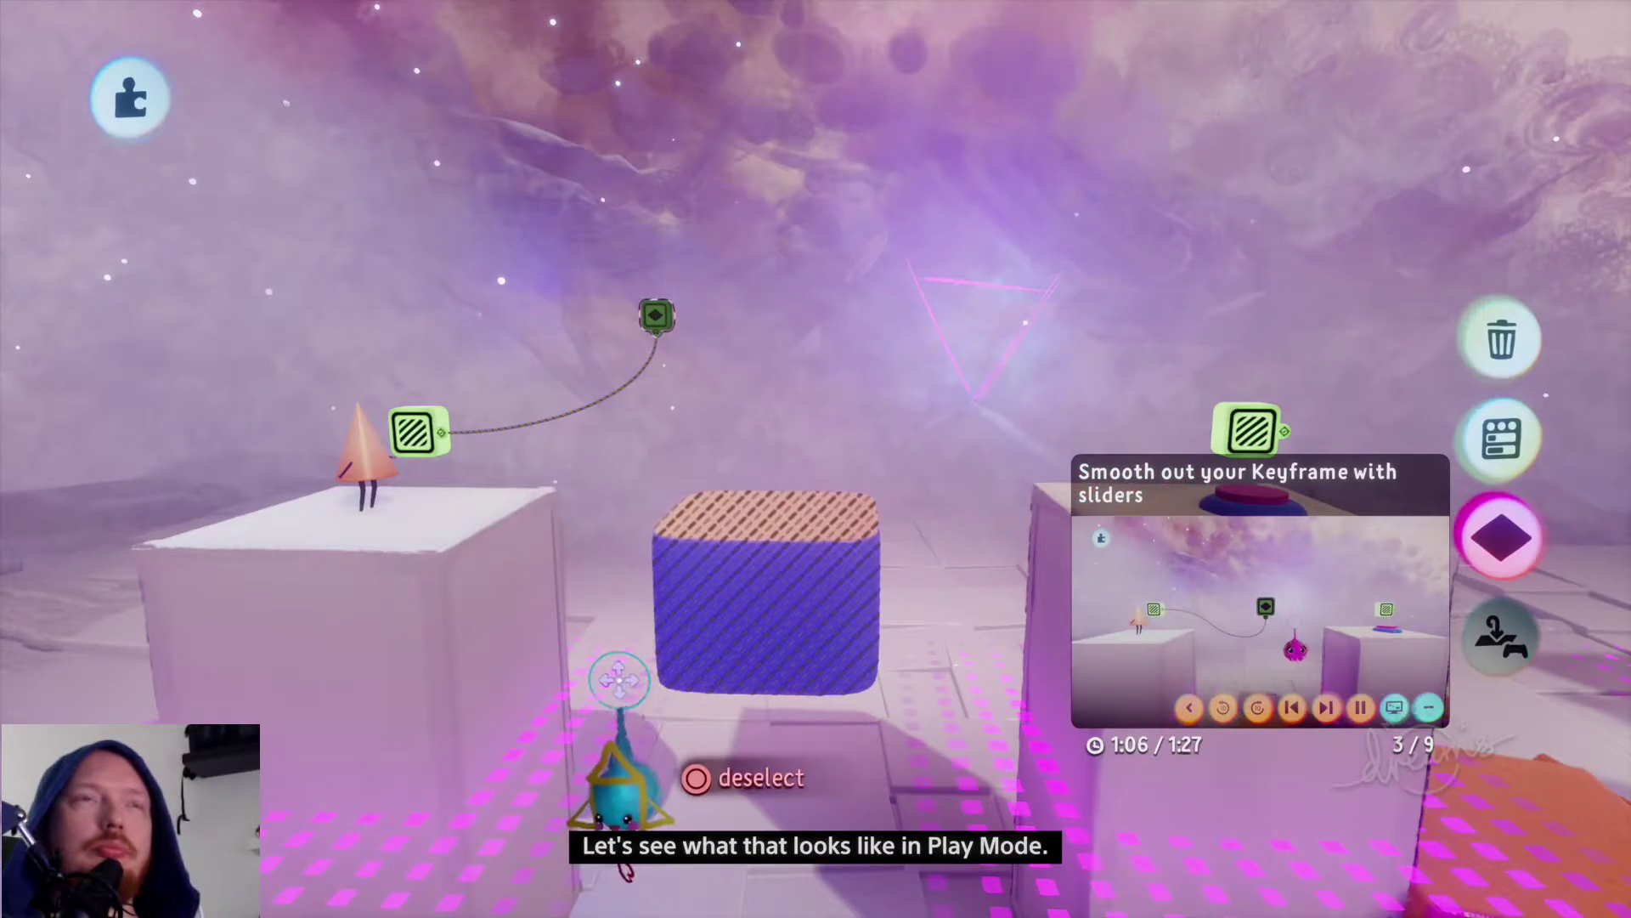
Step: Test the smoothed block movement in Play Mode and return to Edit Mode
key("Escape")
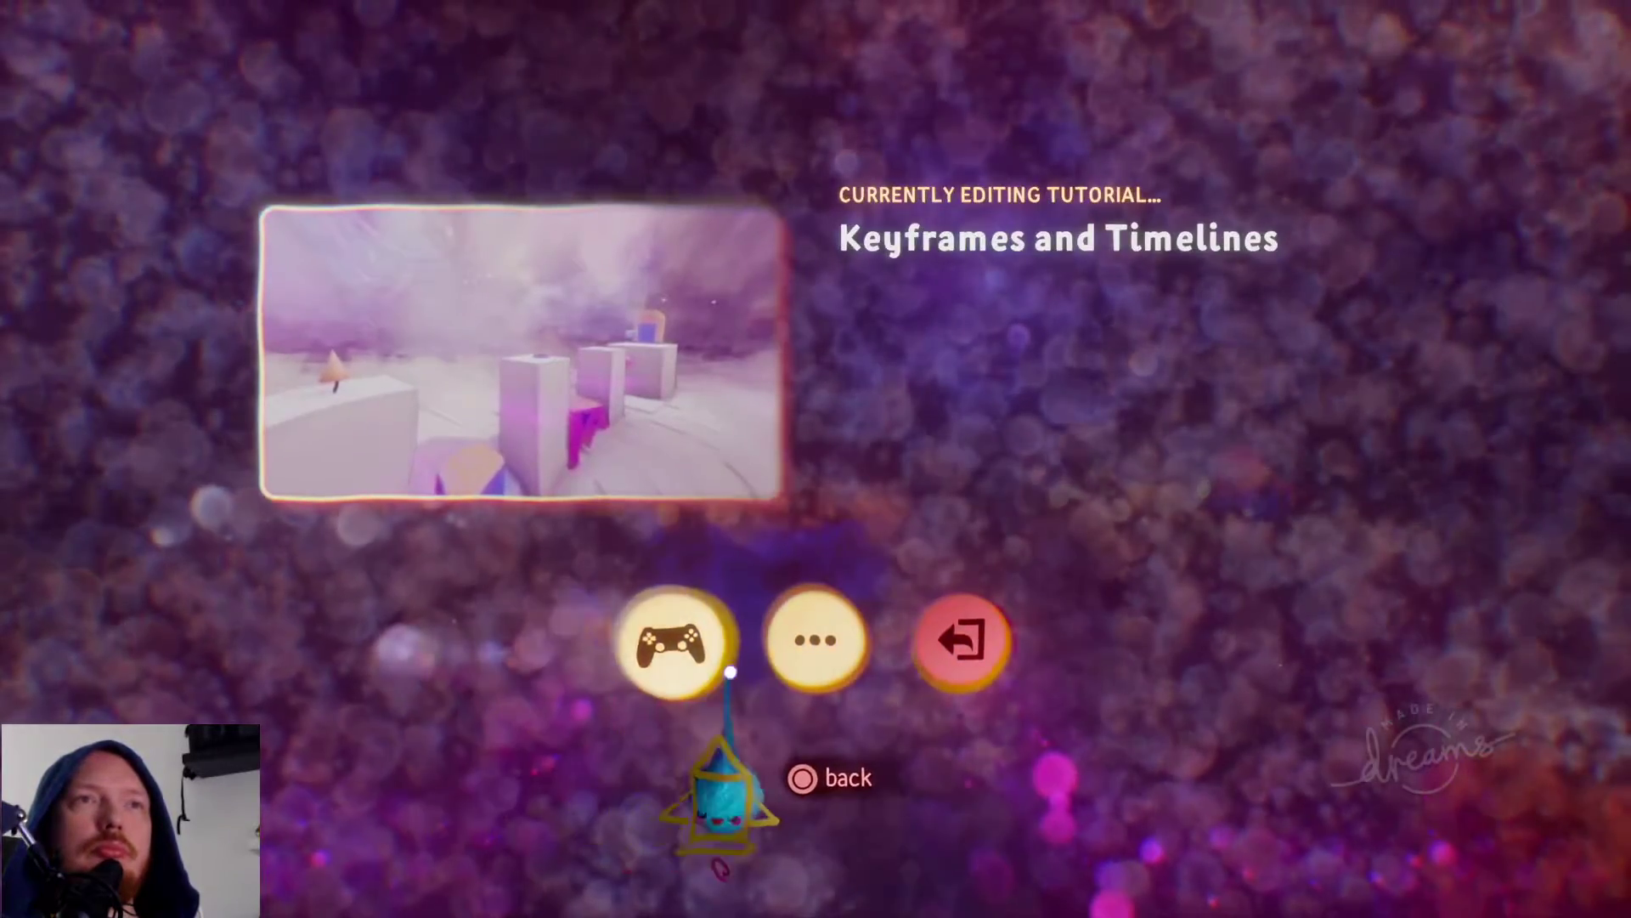
left_click(671, 658)
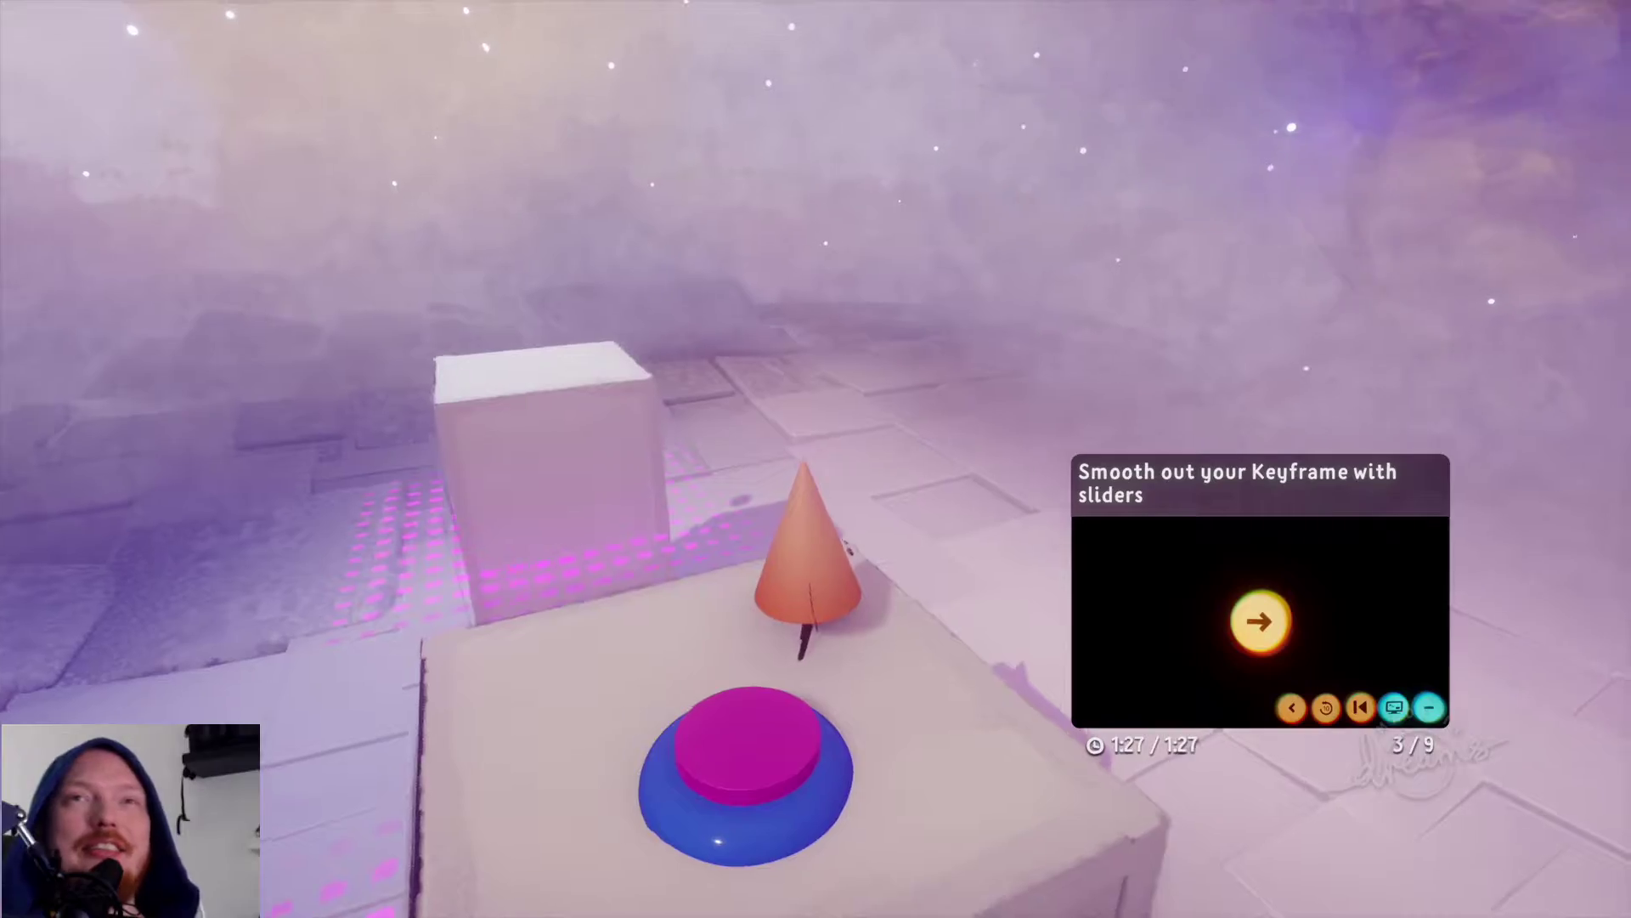
key("Escape")
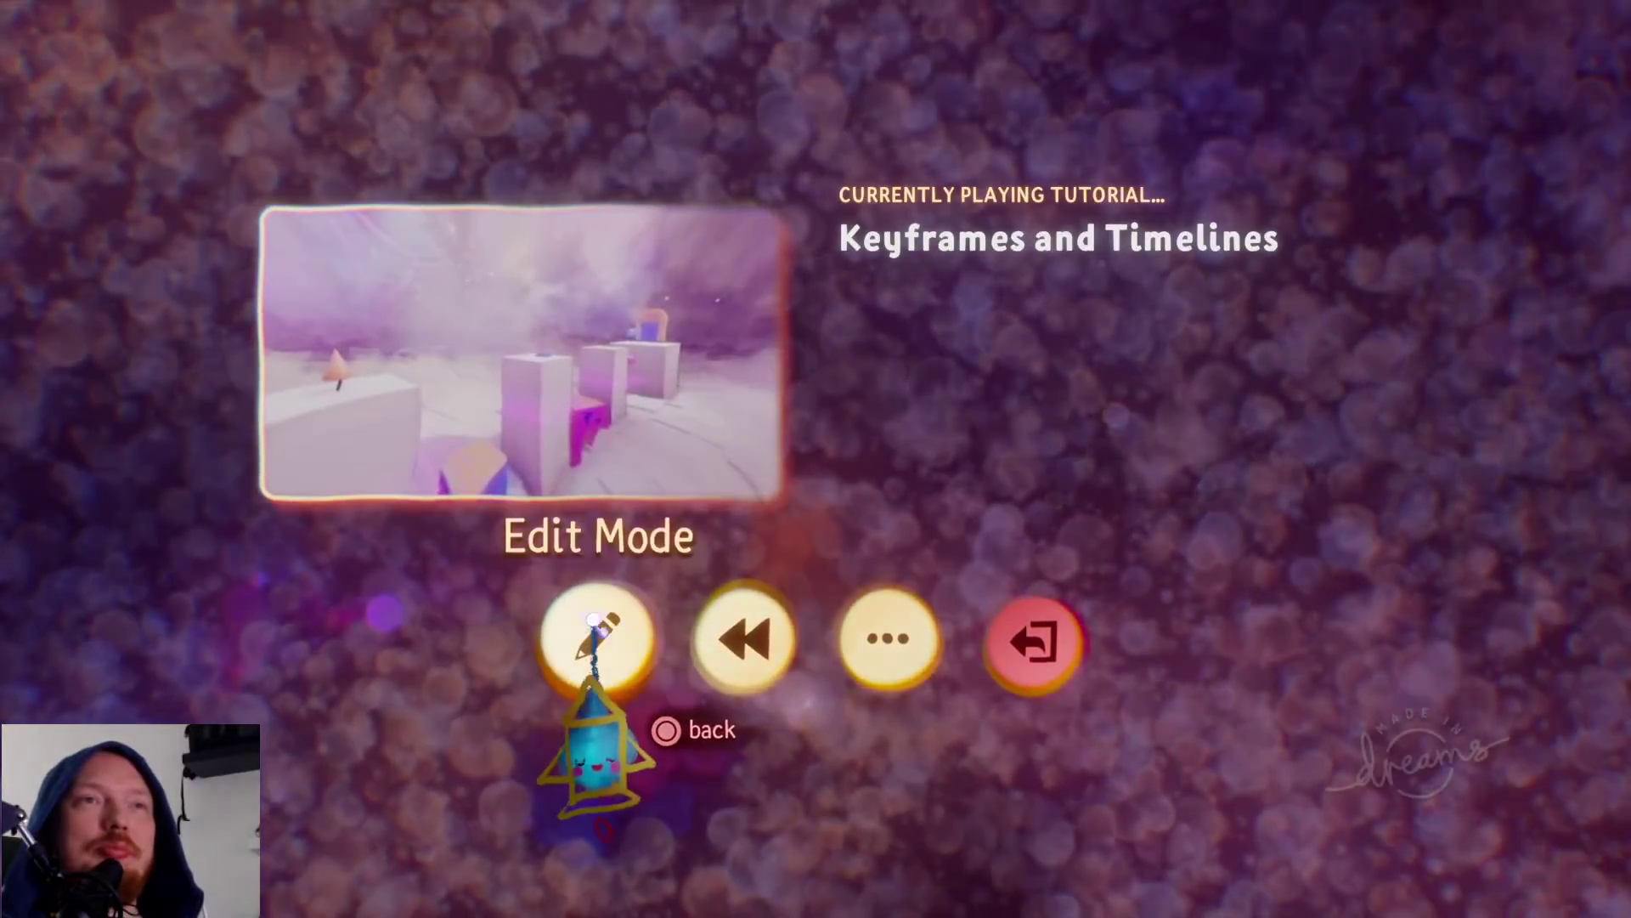
left_click(598, 638)
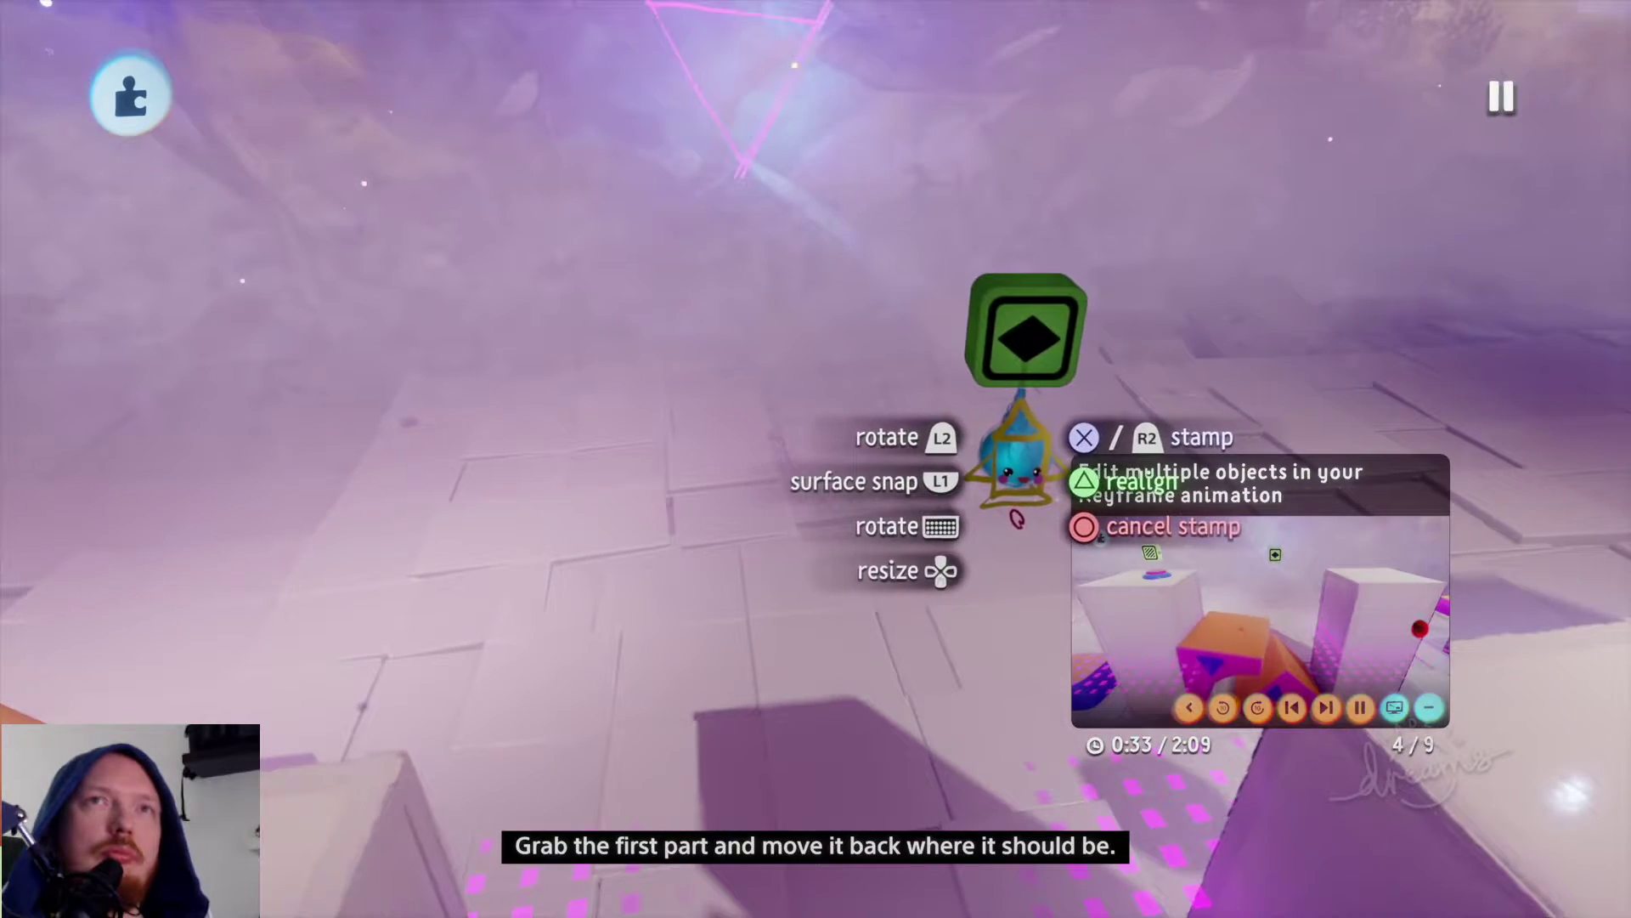
Step: Stamp a new Keyframe above the broken bridge and record lifting the bridge half nearest the button column
left_click(1008, 338)
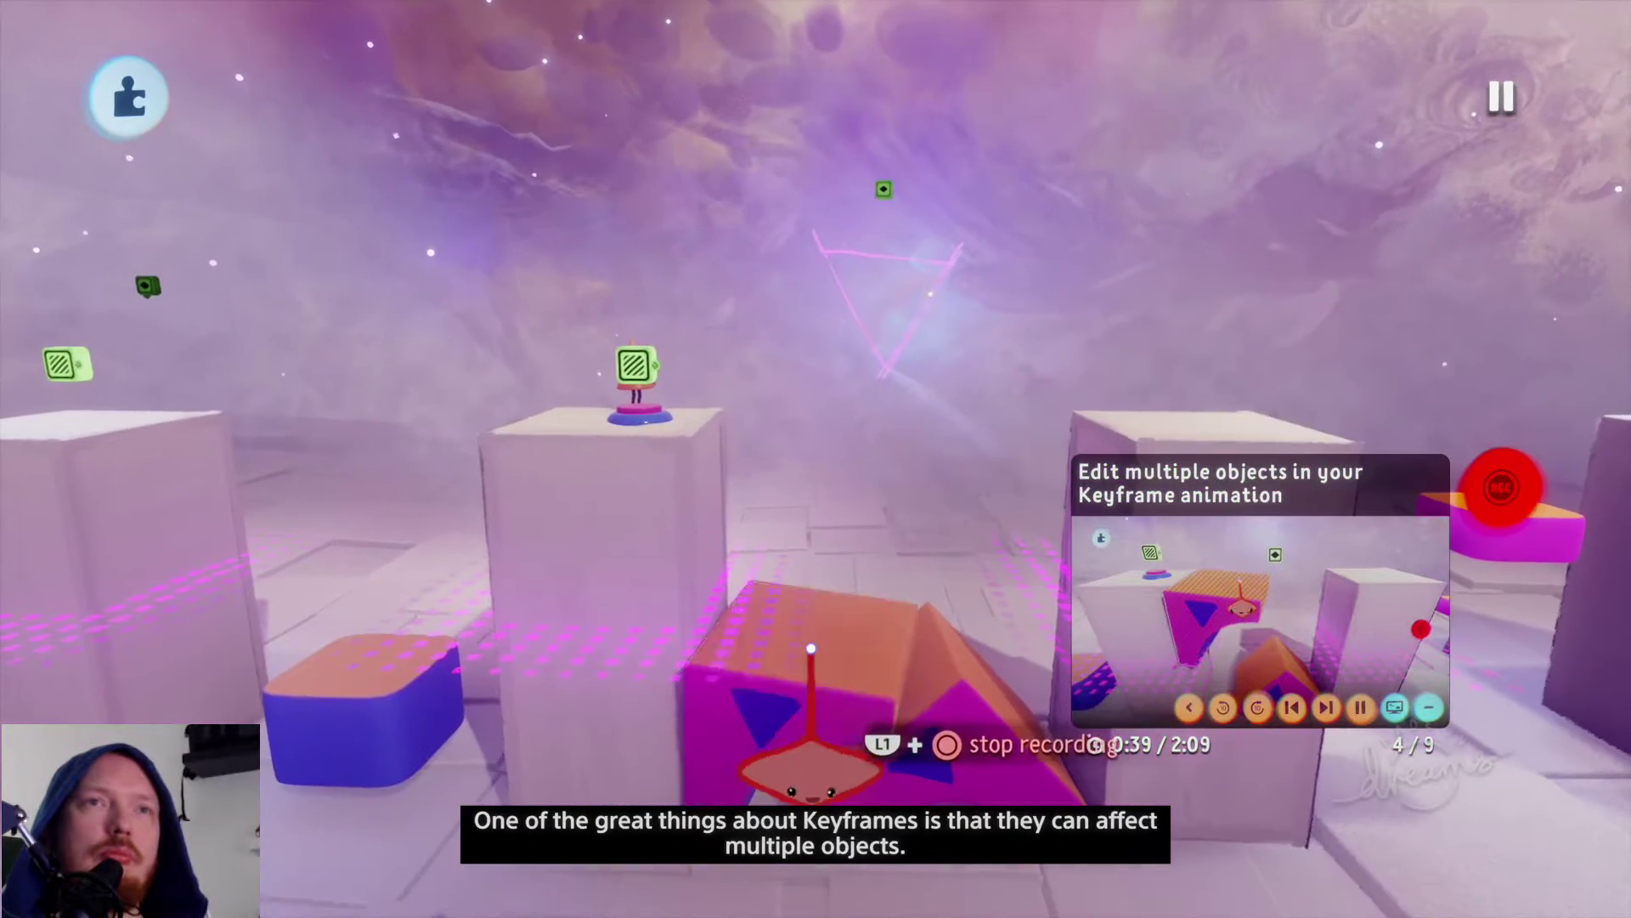
left_click_drag(810, 661, 803, 574)
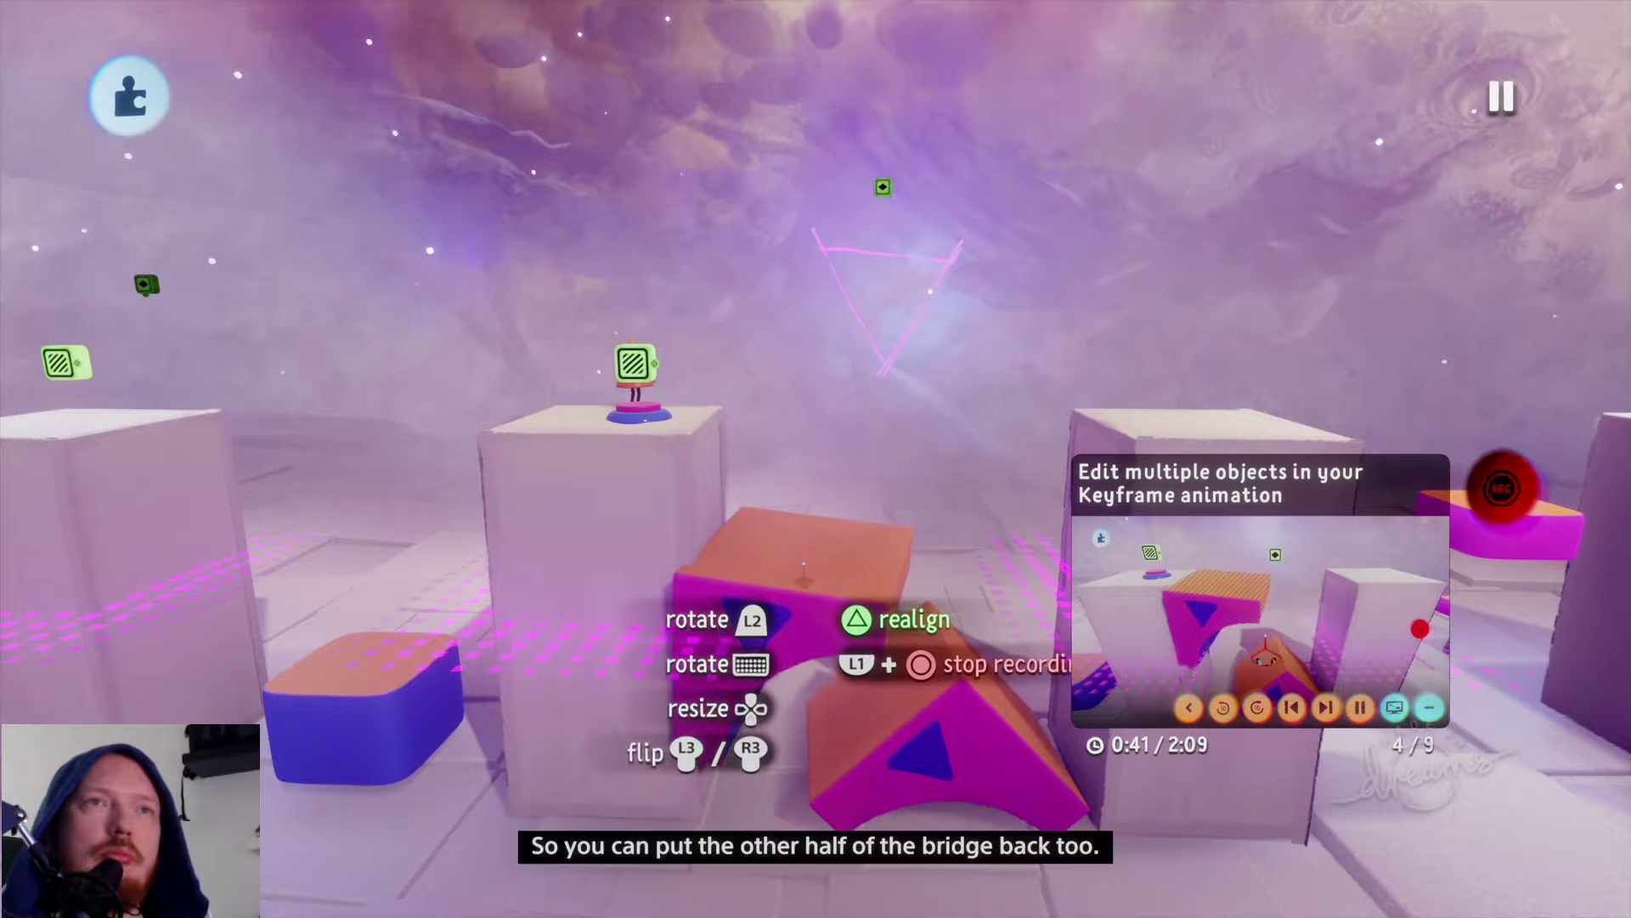